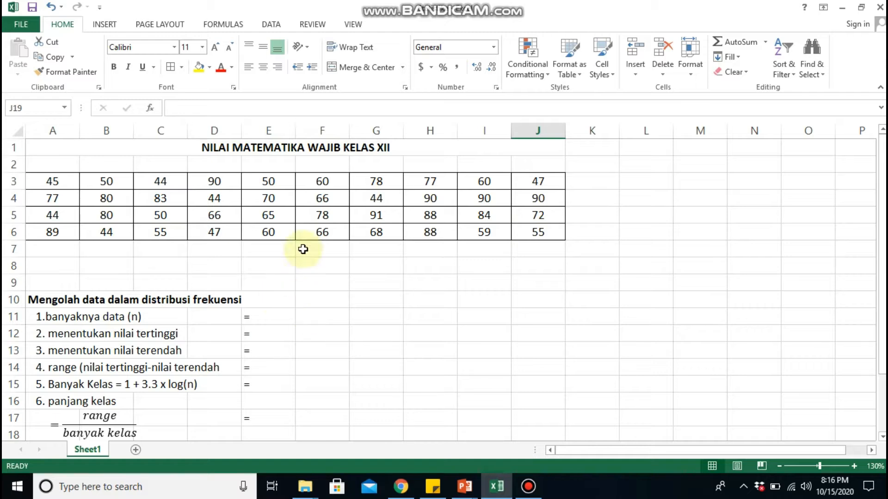
# - Enter 40 in F11 as the number of data values (n)
pyautogui.click(318, 317)
pyautogui.write('40')
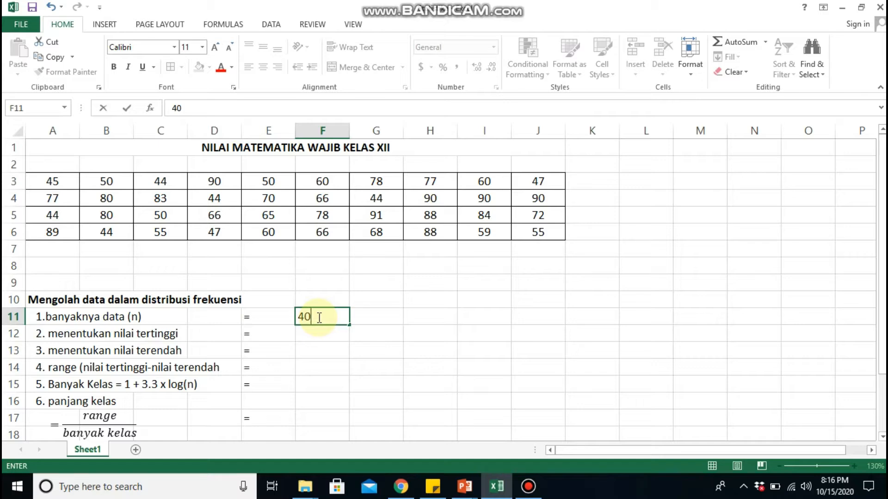
pyautogui.press('Return')
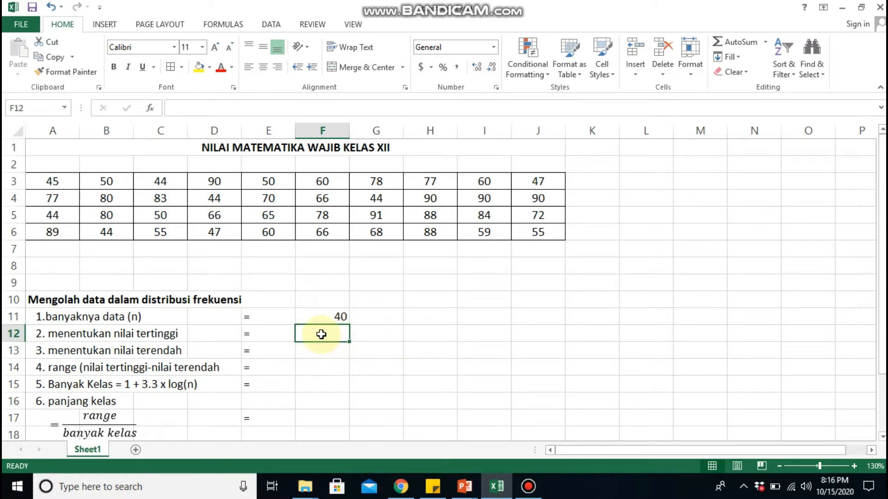
# - Calculate the highest score in F12 with =MAX(A3:J6)
pyautogui.write('=')
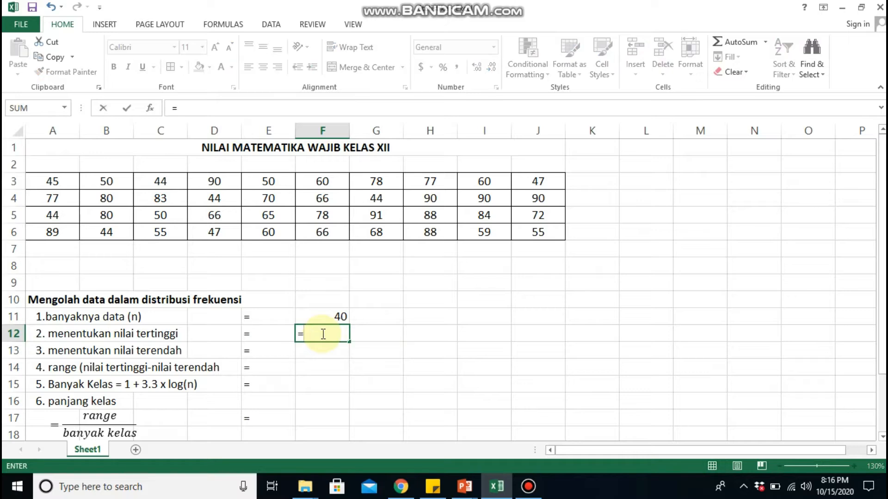
pyautogui.write('MAX')
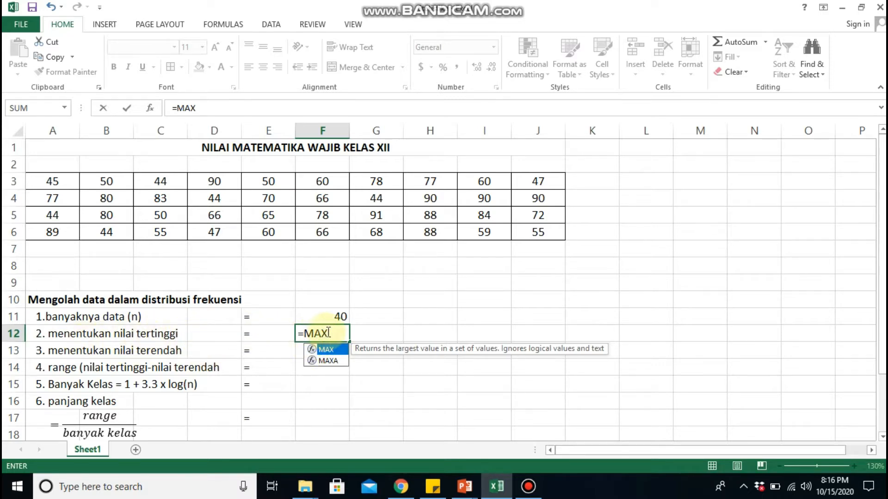
pyautogui.write('(')
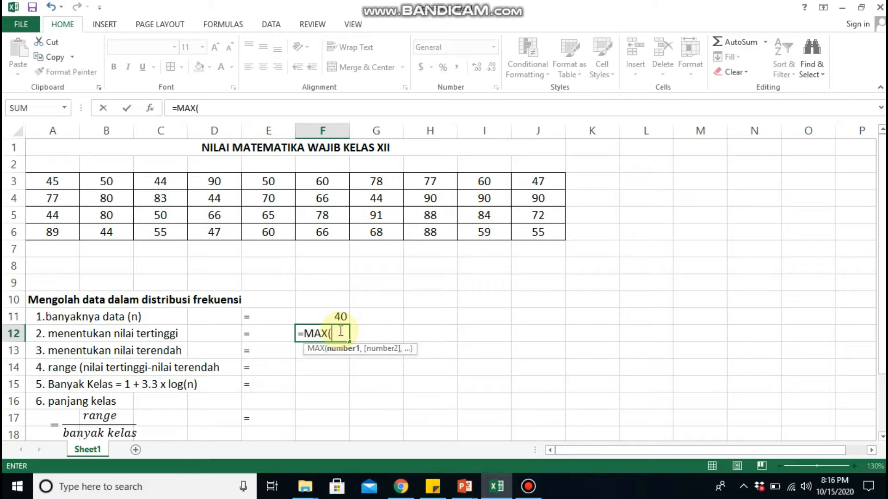
pyautogui.moveTo(48, 184); pyautogui.dragTo(488, 237)
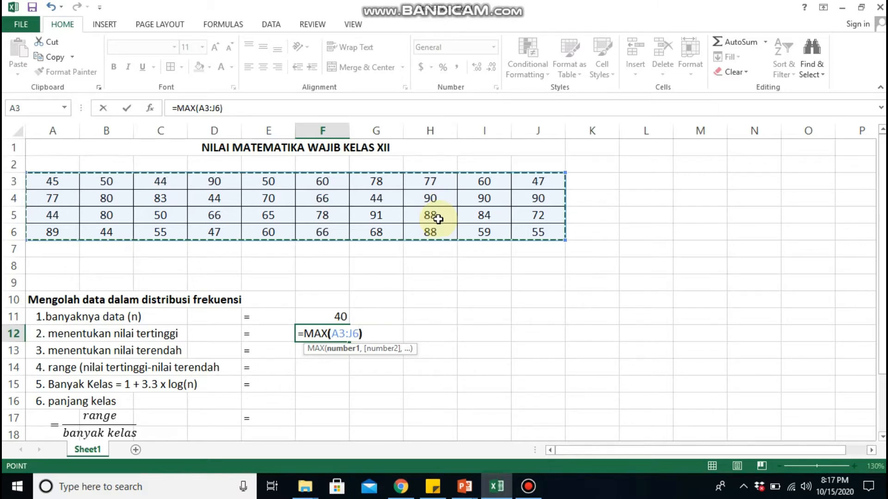
pyautogui.press('Return')
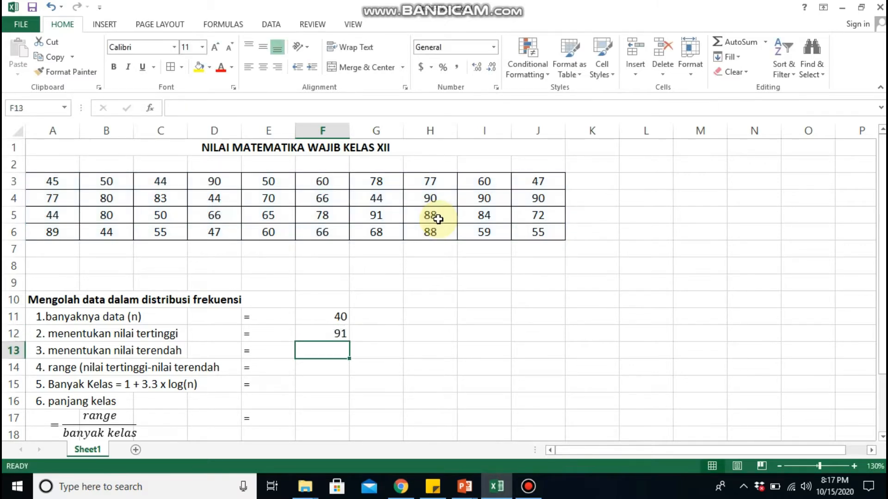
pyautogui.press('Up')
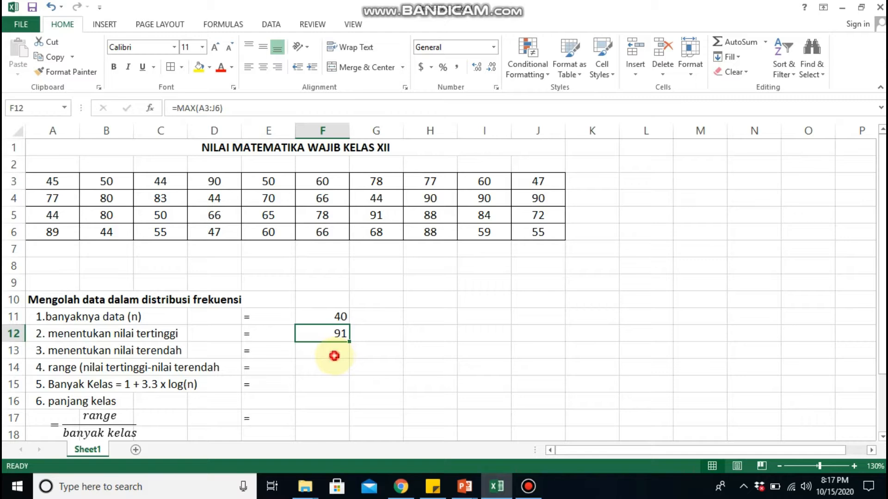
# - Calculate the lowest score in F13 with the formula =MIN(A3:J6)
pyautogui.click(334, 356)
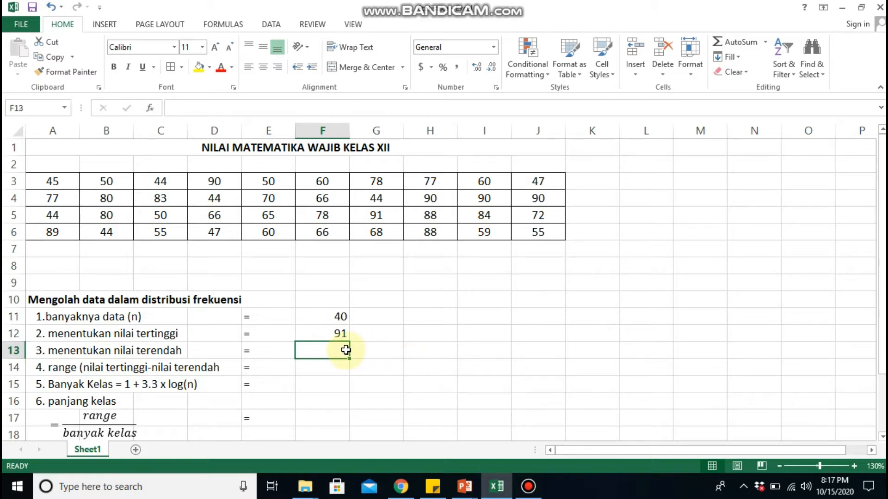
pyautogui.write('=')
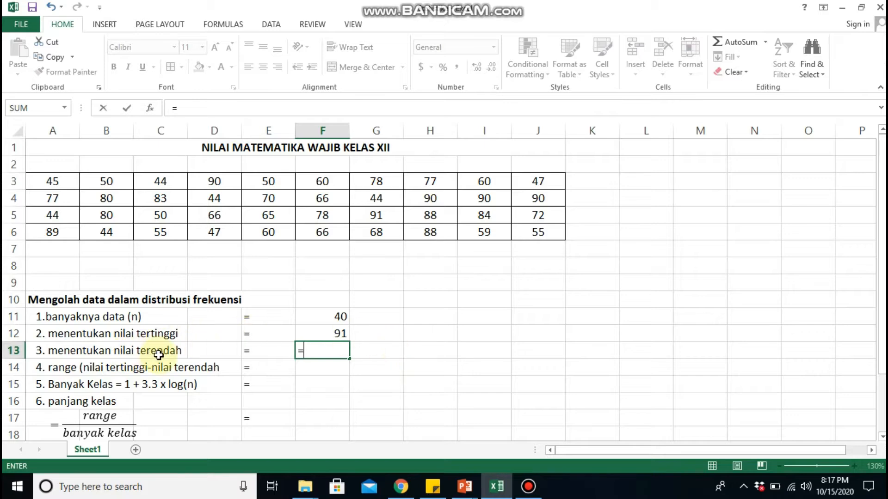
pyautogui.write('M')
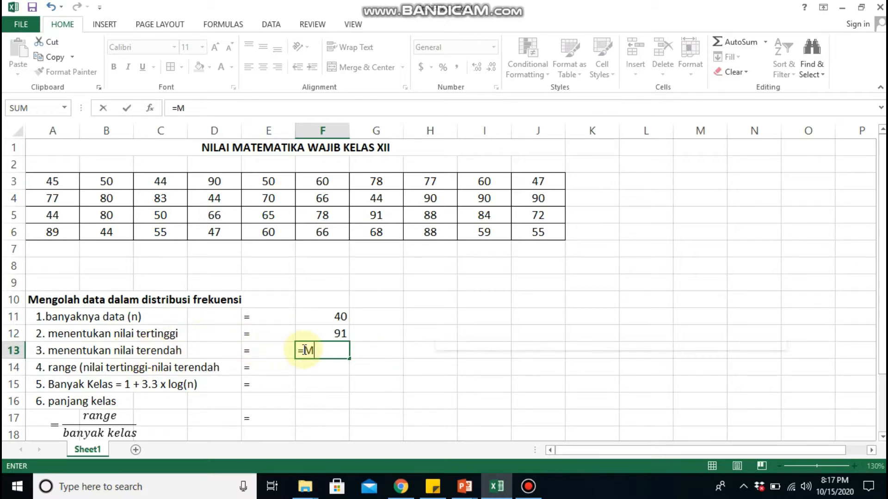
pyautogui.write('IN')
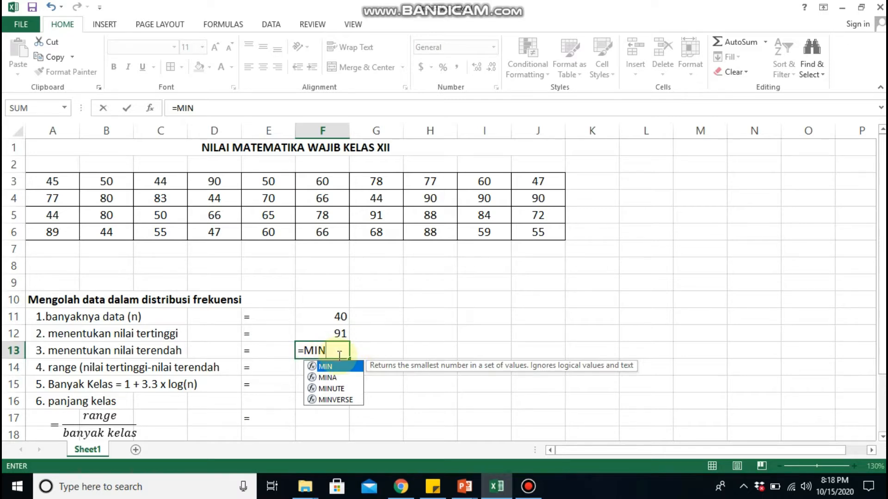
pyautogui.write('(')
pyautogui.moveTo(39, 179); pyautogui.dragTo(528, 228)
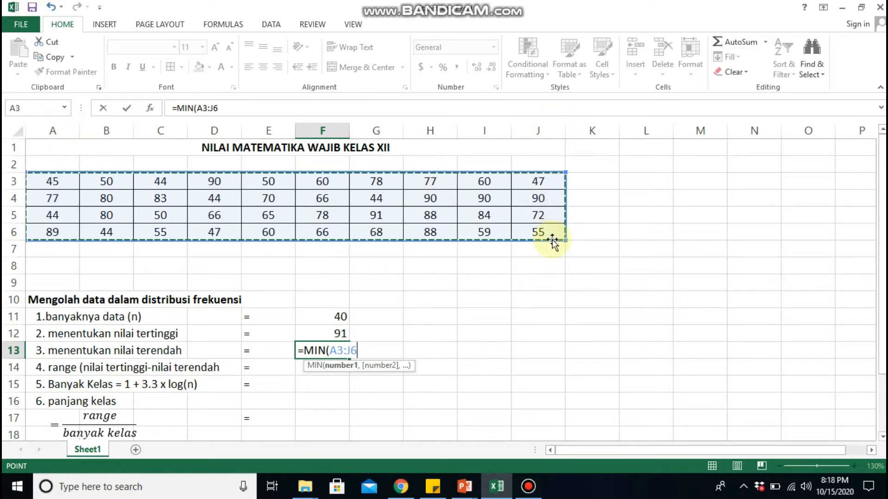
pyautogui.write(')')
pyautogui.press('Return')
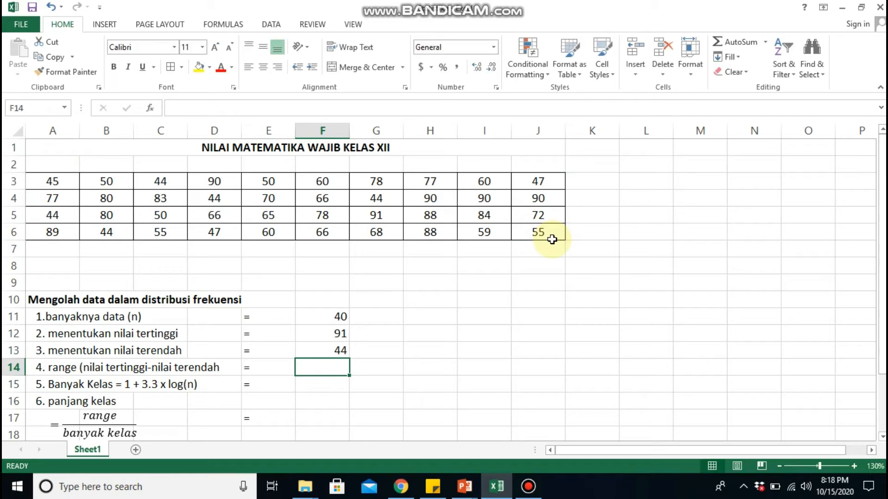
pyautogui.press('Up')
pyautogui.press('Down')
pyautogui.press('Up')
pyautogui.press('Up')
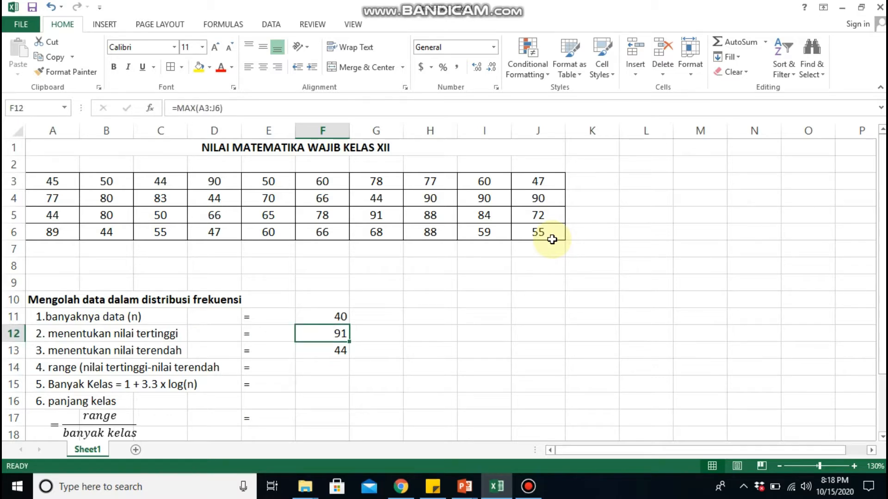
pyautogui.press('Down')
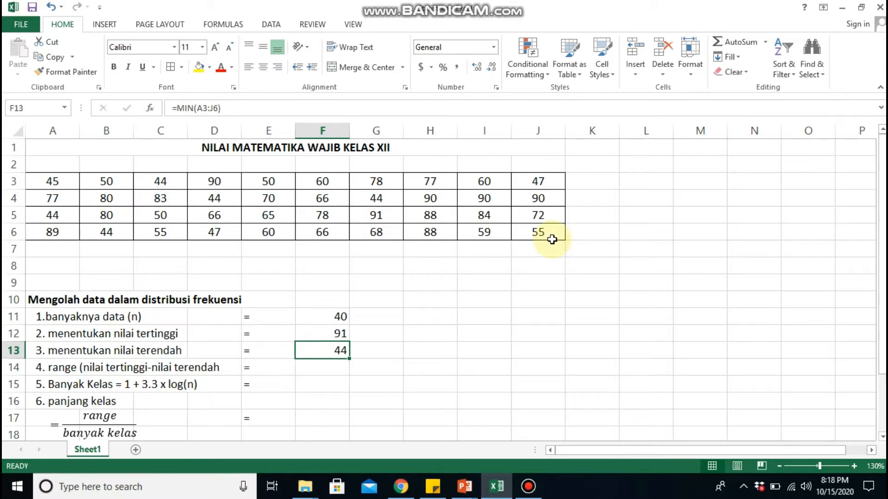
pyautogui.press('Down')
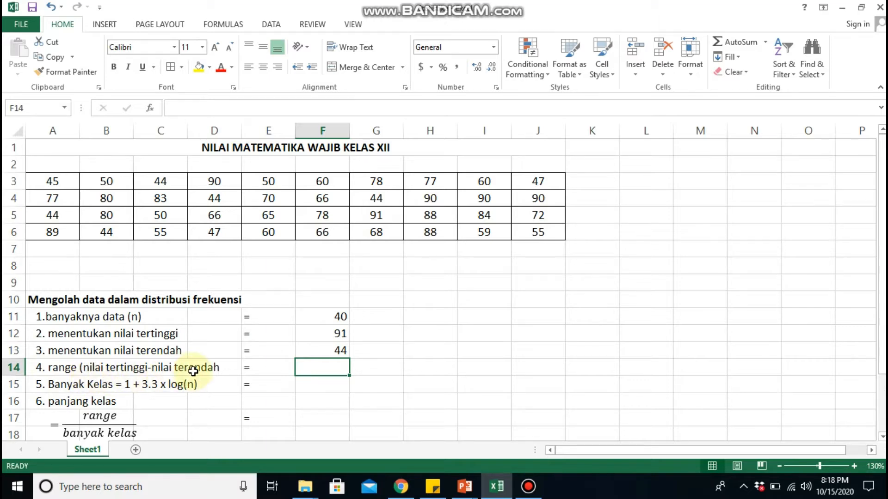
# - Add the missing closing parenthesis to the range label in A14, after "nilai terendah"
pyautogui.click(65, 368)
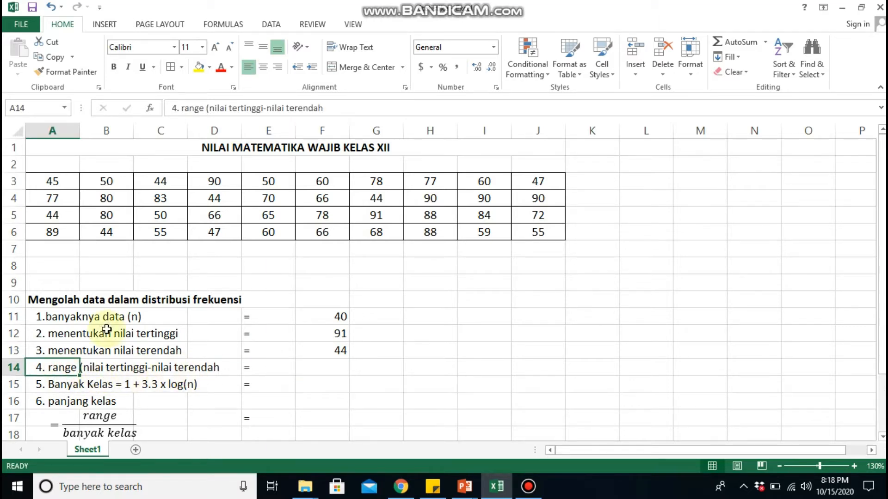
pyautogui.click(354, 113)
pyautogui.write(')')
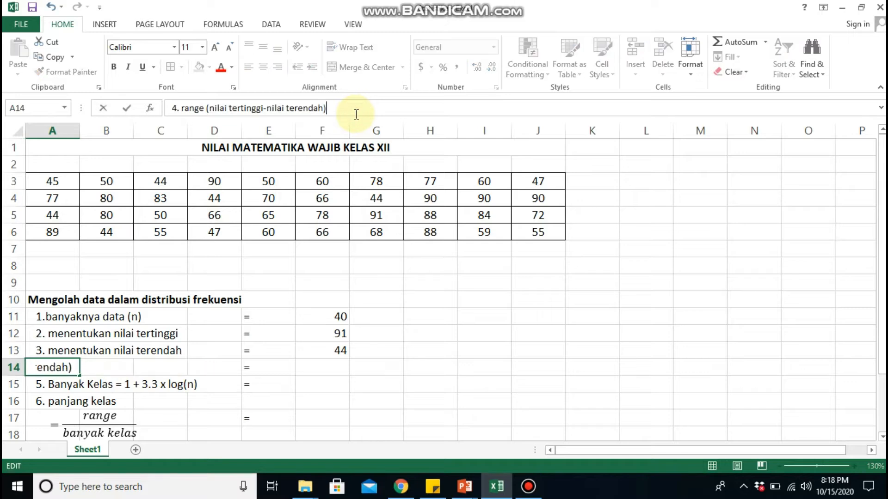
pyautogui.press('Return')
# - Calculate the range in F14 by subtracting the lowest score from the highest with =F12-F13
pyautogui.press('Up')
pyautogui.press('Right')
pyautogui.press('Right')
pyautogui.press('Right')
pyautogui.press('Right')
pyautogui.press('Right')
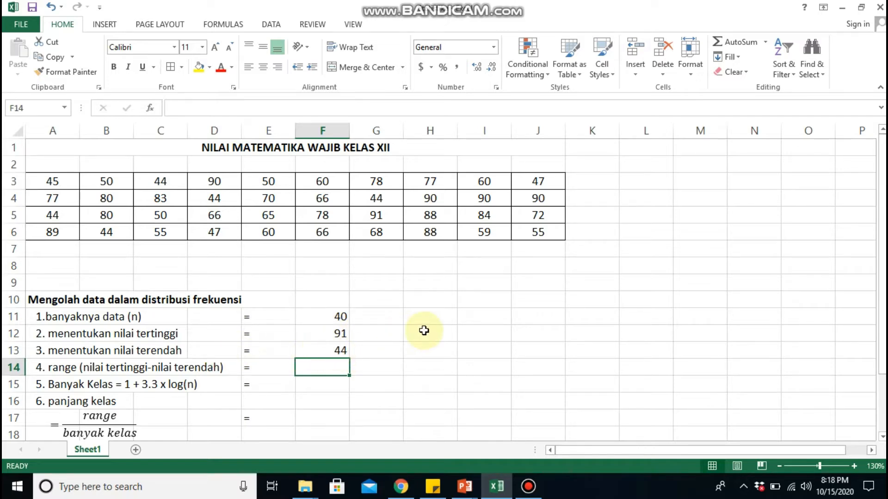
pyautogui.write('=')
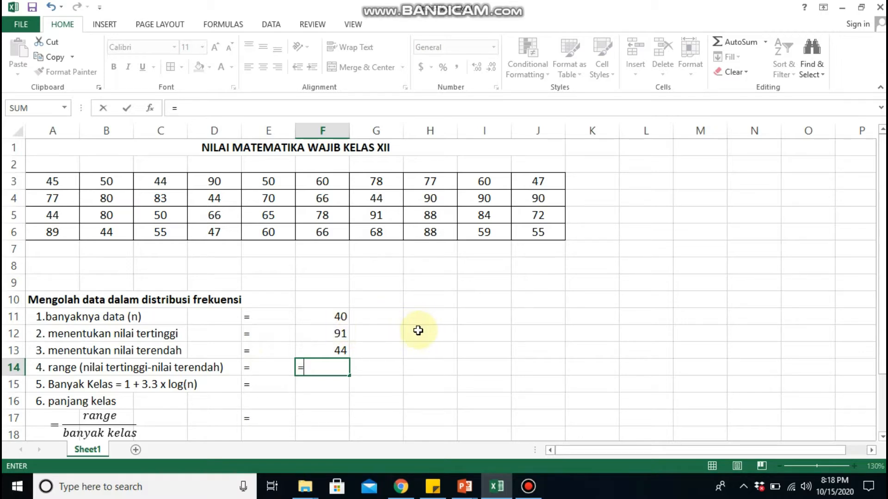
pyautogui.click(332, 334)
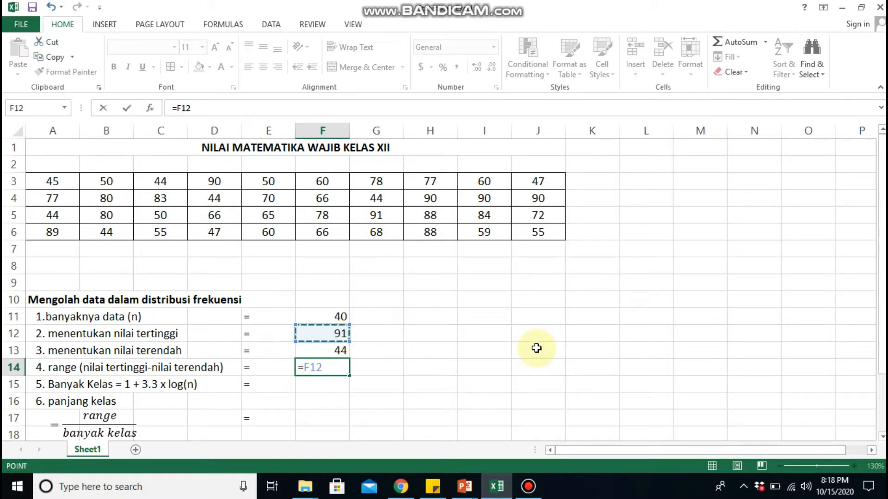
pyautogui.write('-')
pyautogui.click(336, 349)
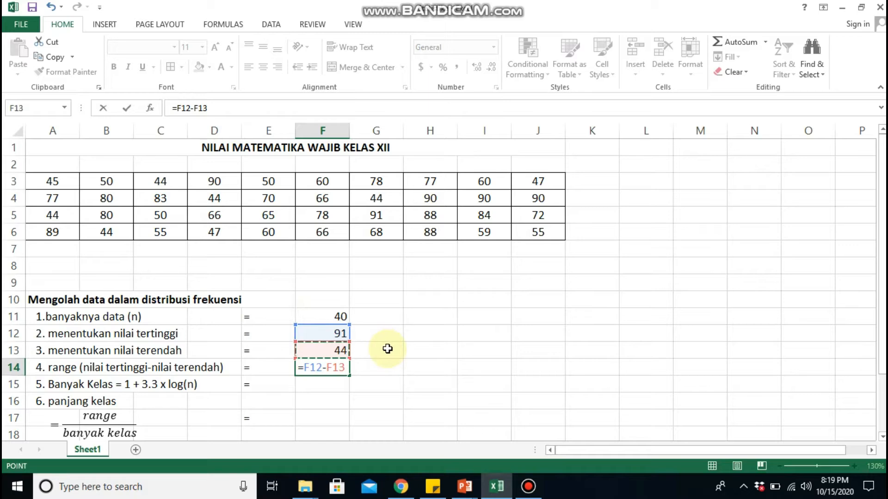
pyautogui.press('Return')
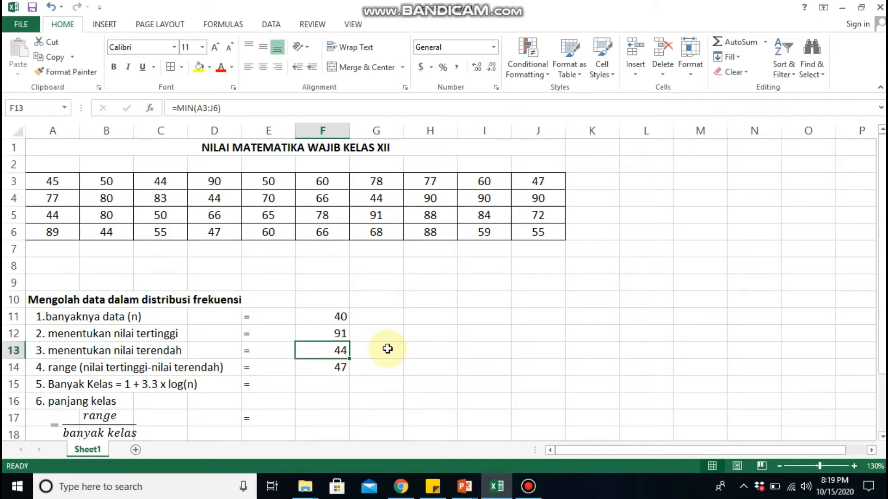
pyautogui.press('Down')
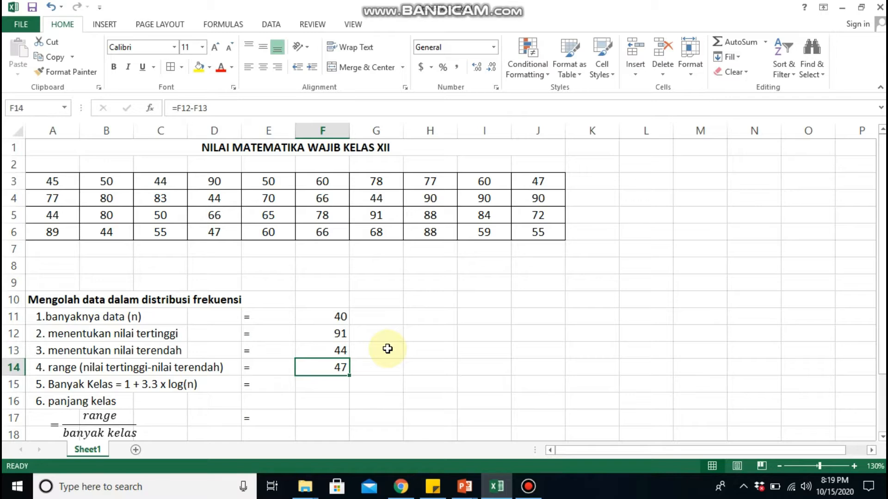
pyautogui.press('Up')
pyautogui.press('Up')
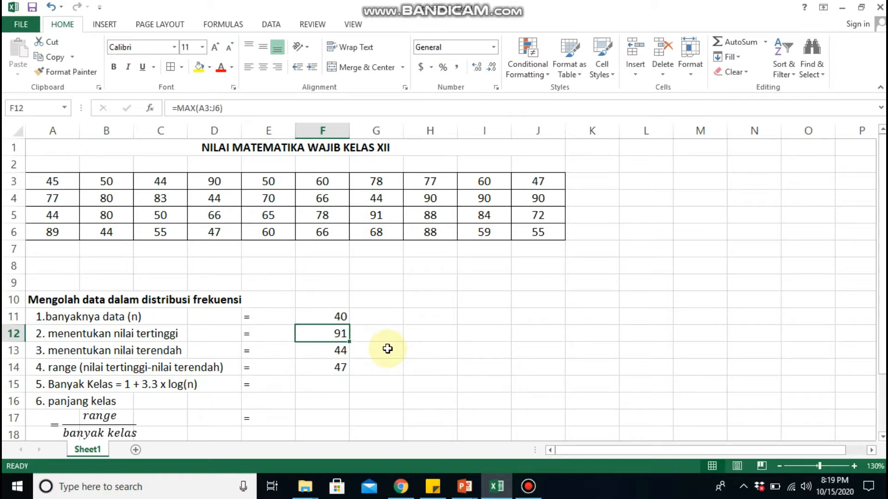
pyautogui.press('Down')
pyautogui.press('Down')
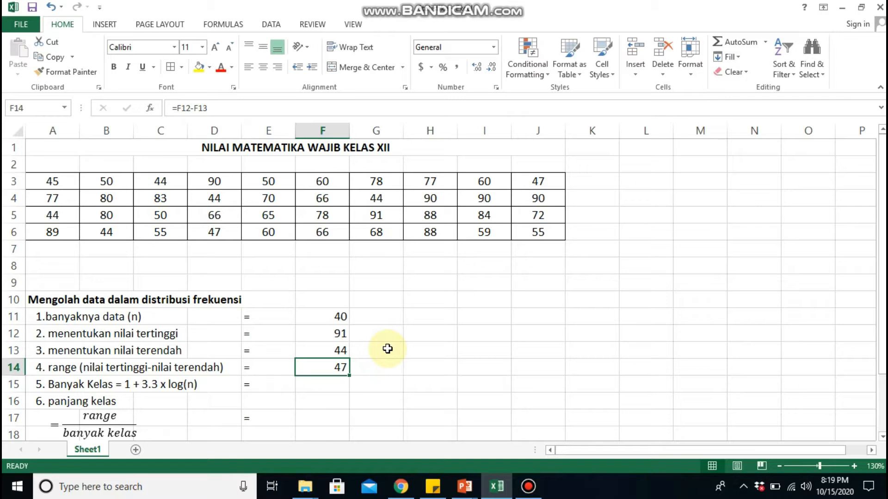
# - Calculate the number of classes in F15 with the formula =1+(3.3*(LOG(F11)))
pyautogui.press('Down')
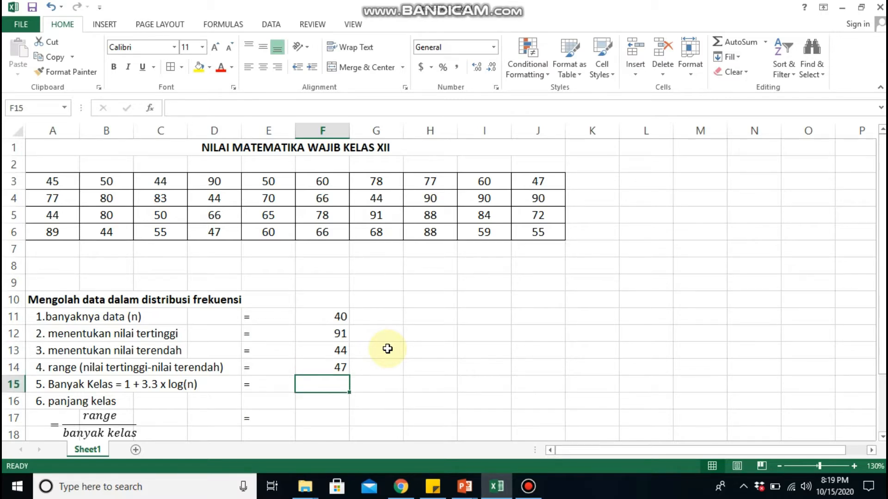
pyautogui.click(854, 466)
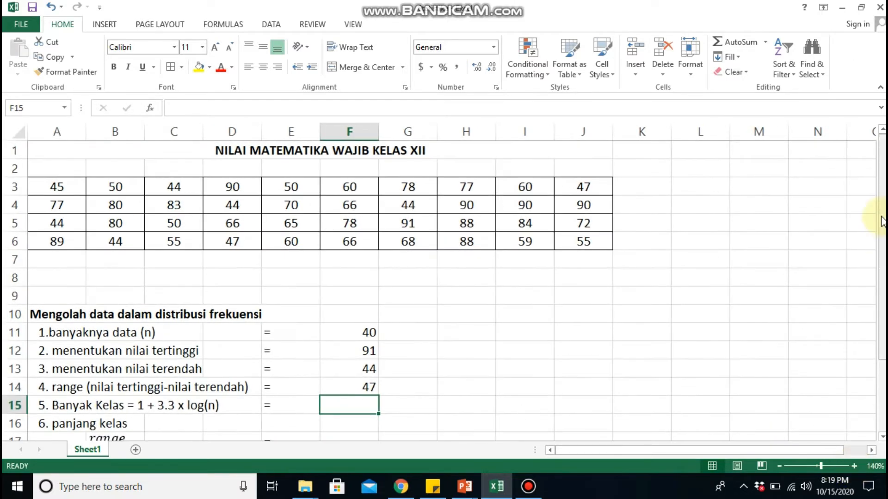
pyautogui.moveTo(883, 222); pyautogui.dragTo(883, 273)
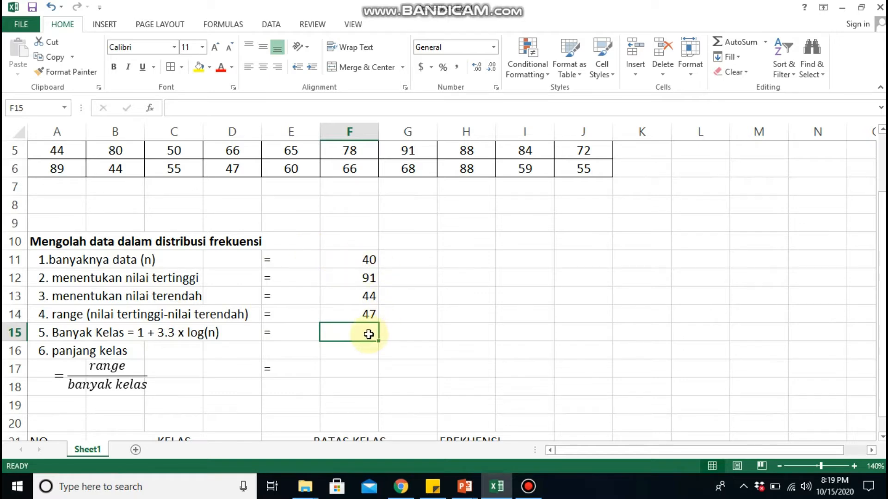
pyautogui.write('=')
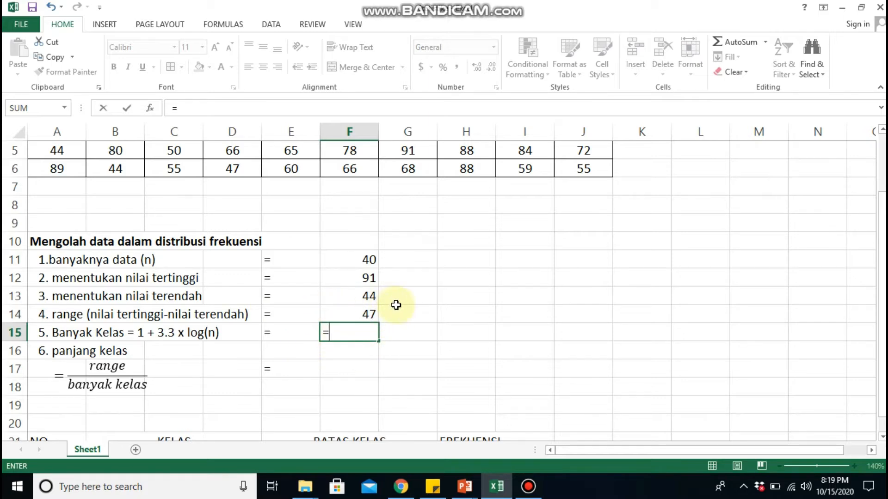
pyautogui.write('1')
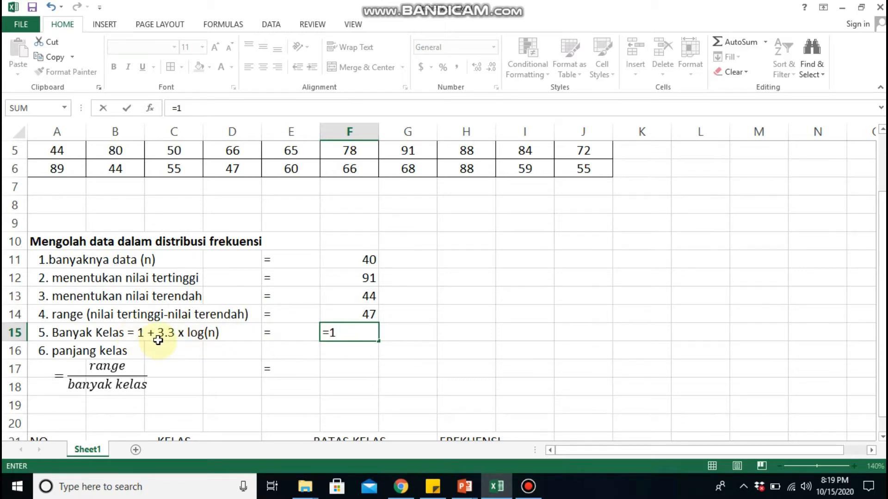
pyautogui.write('+')
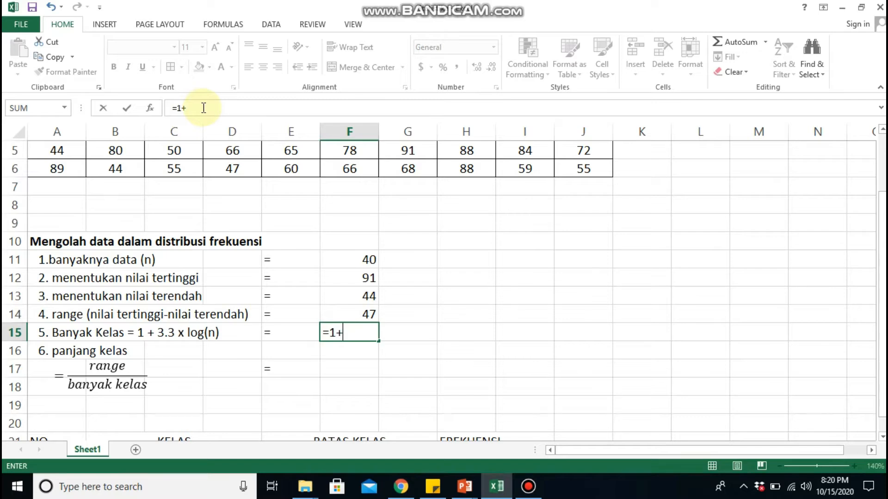
pyautogui.write('(3')
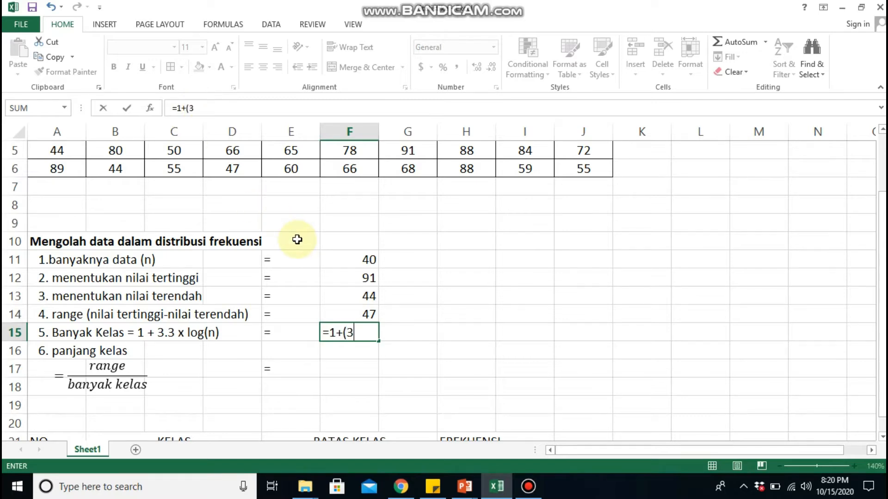
pyautogui.write('.3')
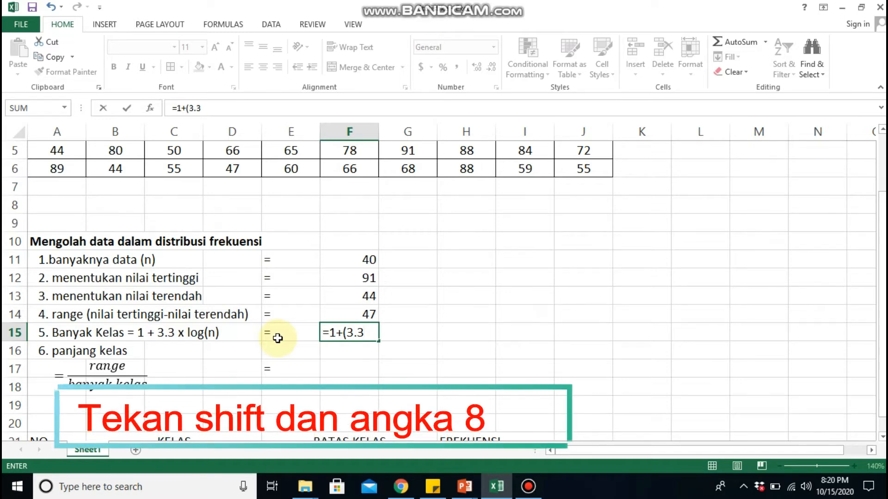
pyautogui.write('*')
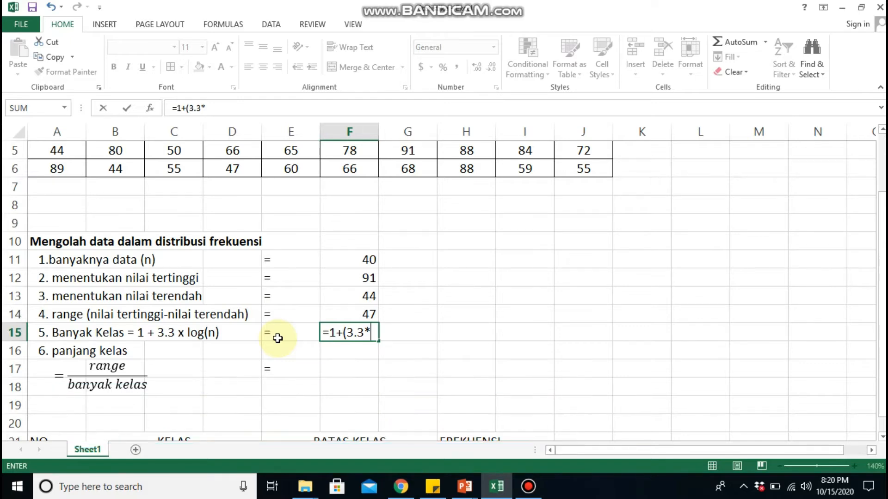
pyautogui.write('(')
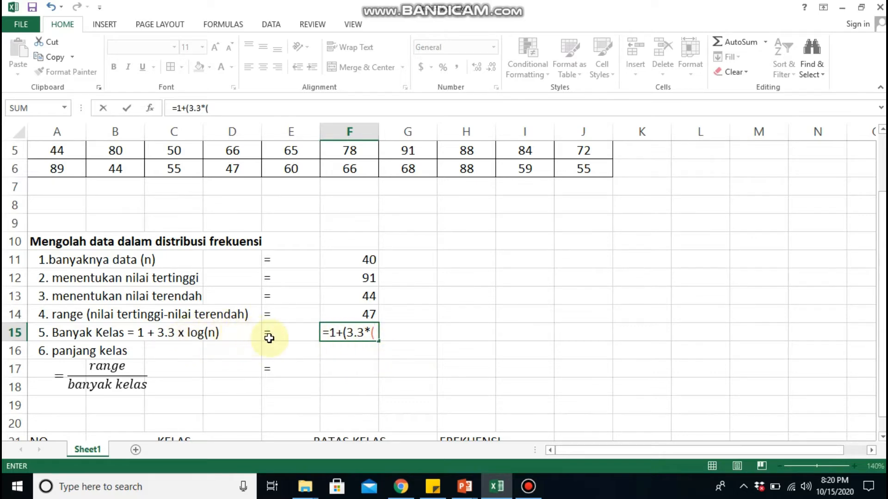
pyautogui.write('LO')
pyautogui.press('BackSpace')
pyautogui.press('BackSpace')
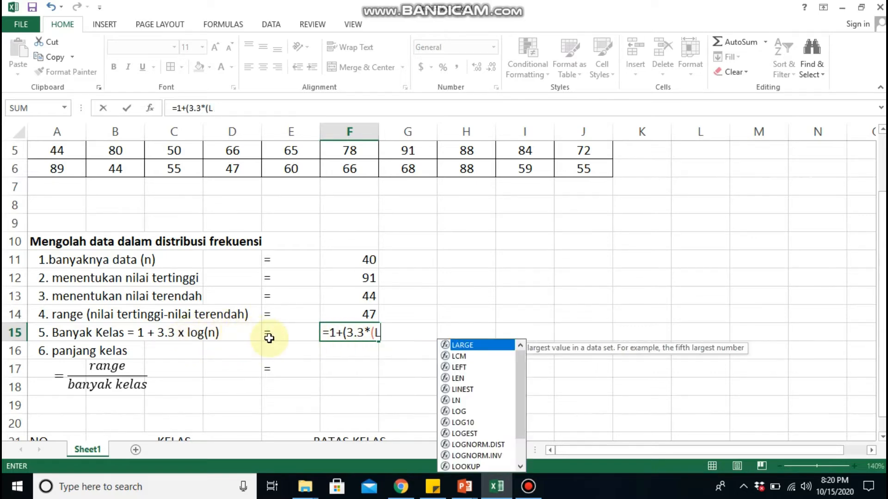
pyautogui.write('log')
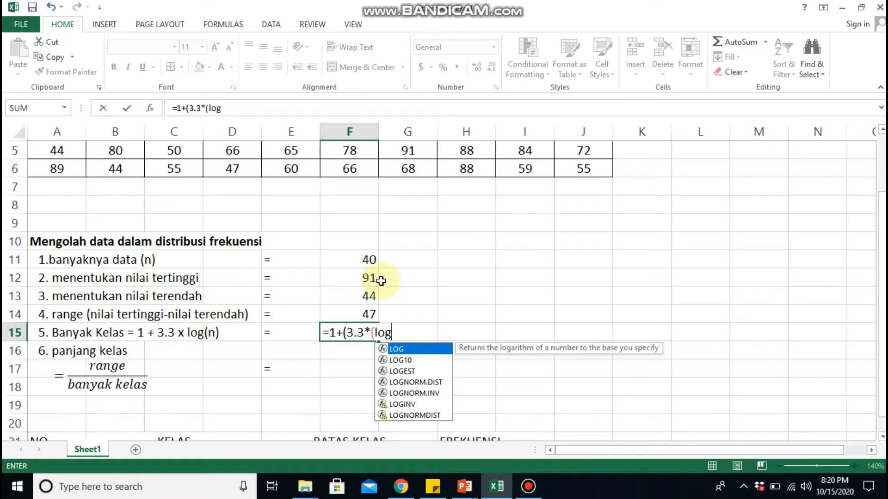
pyautogui.write('(')
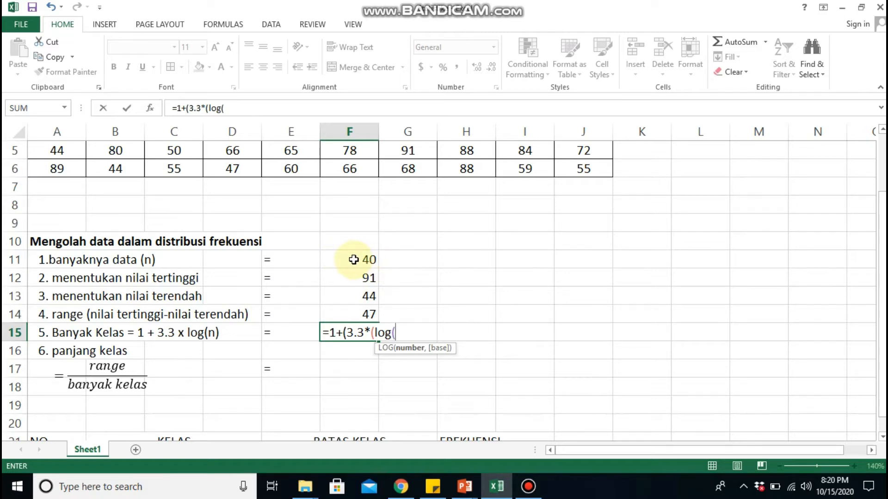
pyautogui.write('40')
pyautogui.press('BackSpace')
pyautogui.press('BackSpace')
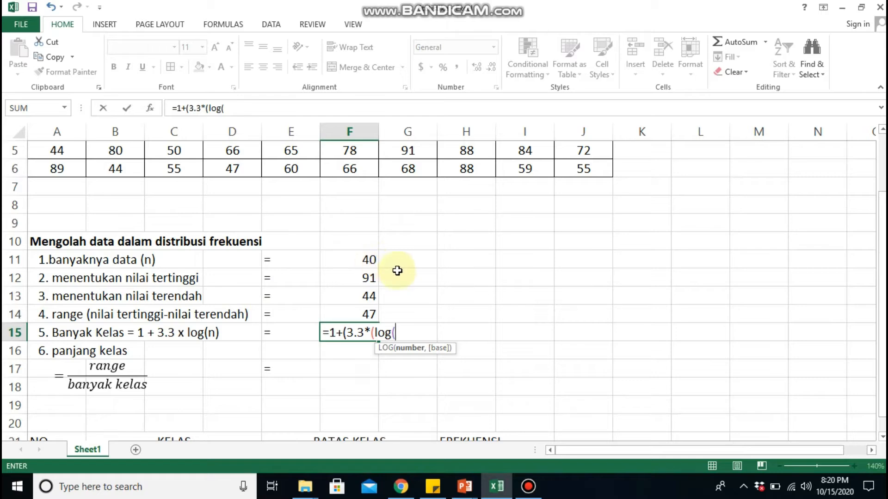
pyautogui.click(348, 259)
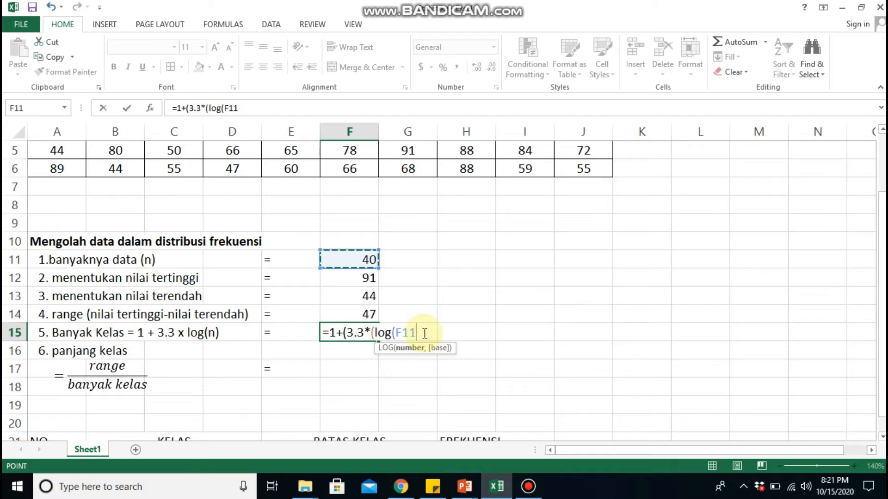
pyautogui.write(')))')
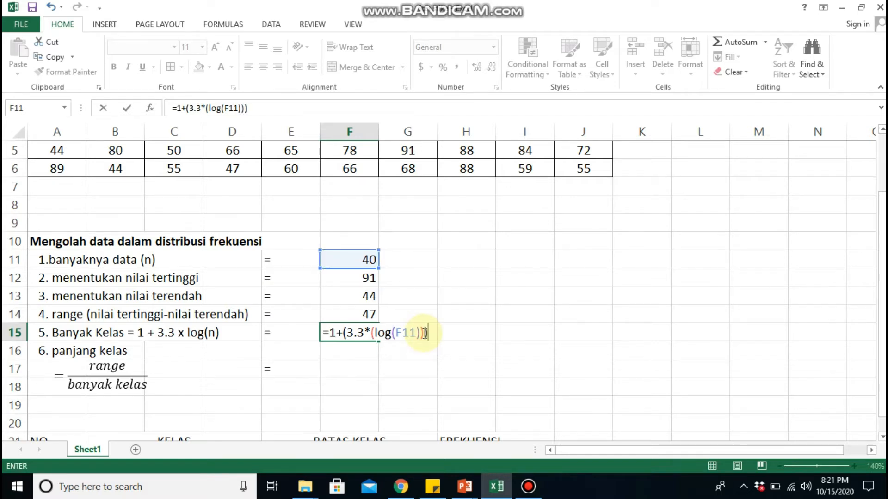
pyautogui.press('Return')
pyautogui.press('Up')
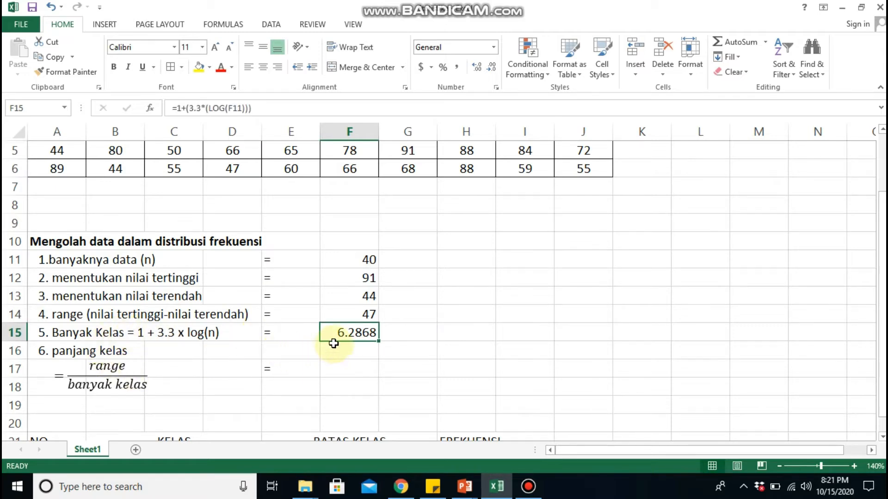
# - Reduce the displayed decimals of the number of classes in F15 to zero decimal places
pyautogui.click(397, 337)
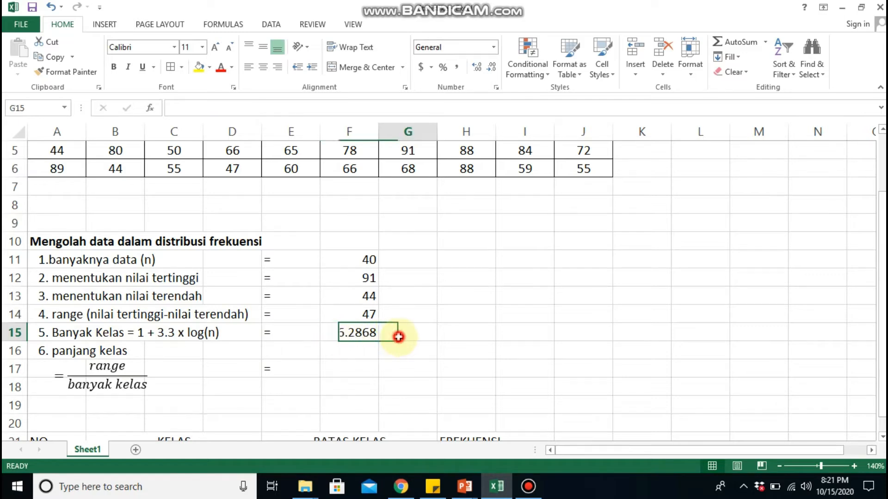
pyautogui.click(353, 326)
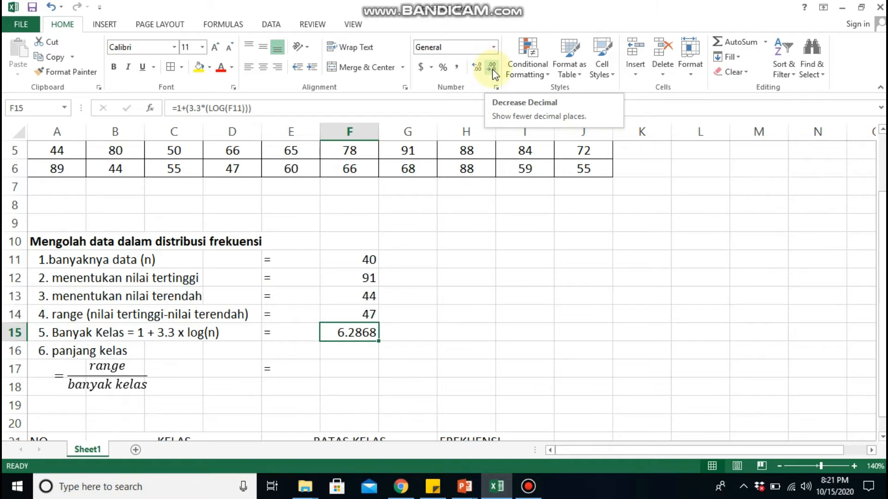
pyautogui.click(492, 69)
pyautogui.click(491, 69)
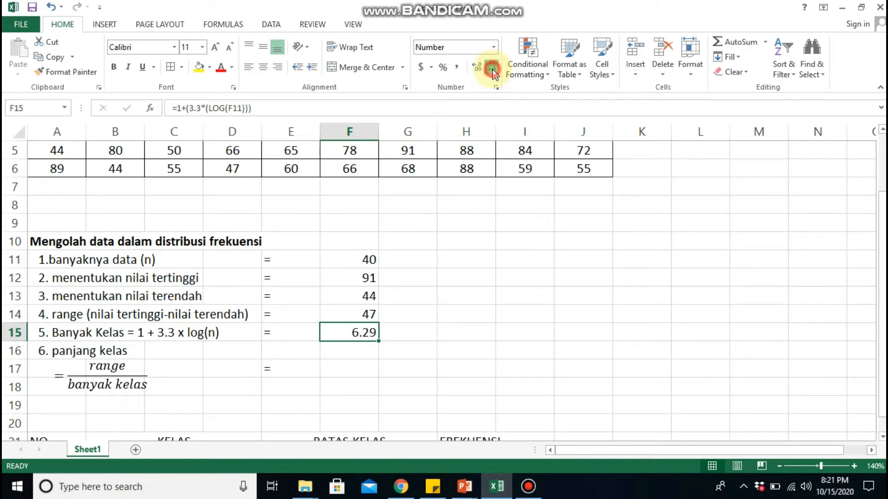
pyautogui.click(491, 69)
pyautogui.click(491, 70)
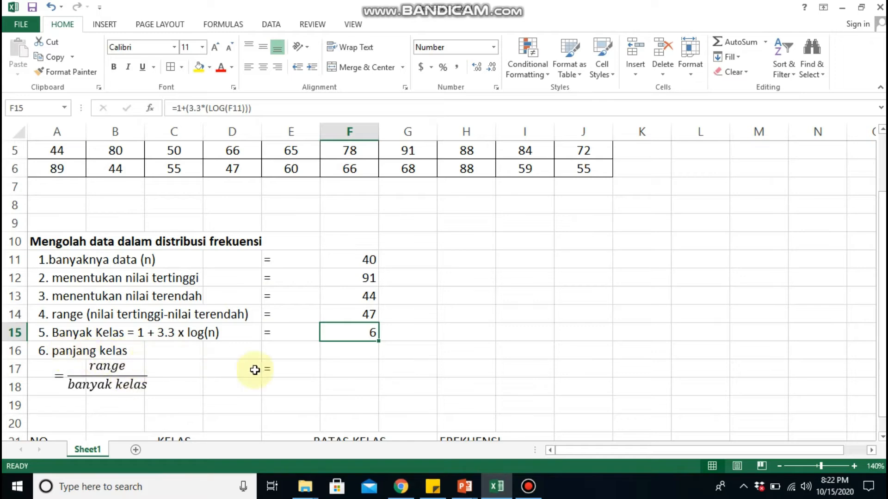
# - Calculate the class width in F17 by dividing the range by the number of classes with =F14/F15, and recheck the formula's references
pyautogui.click(352, 368)
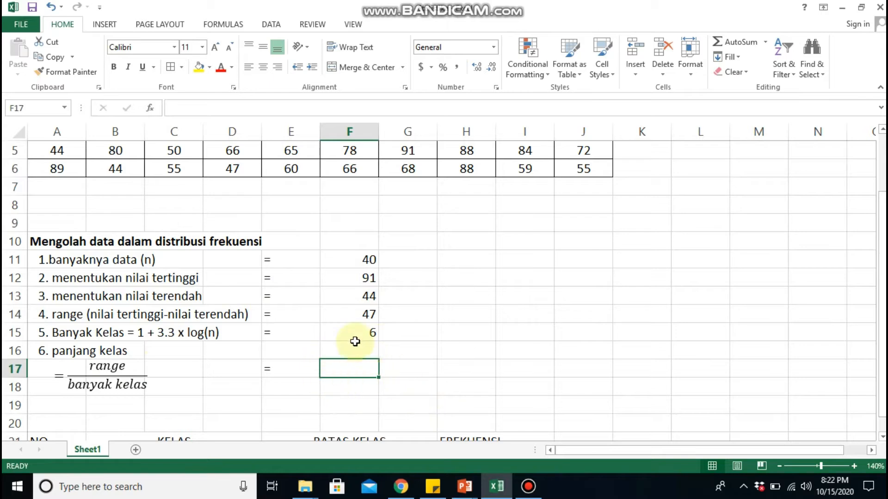
pyautogui.write('=')
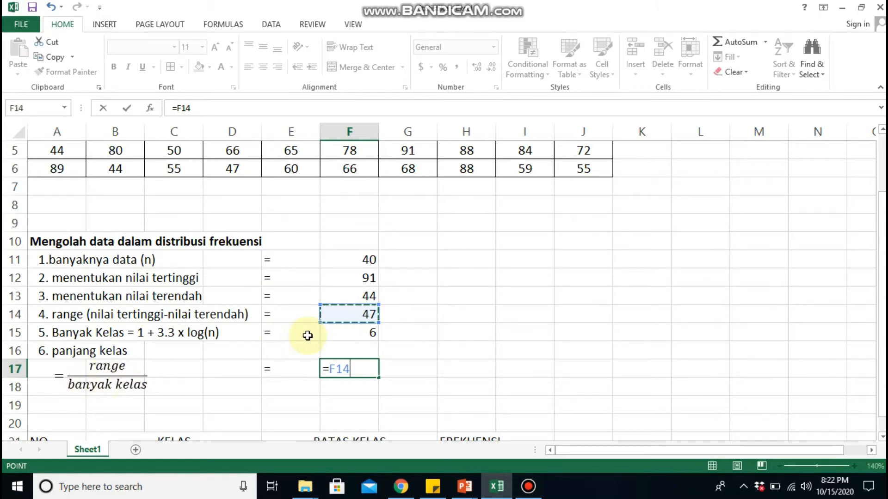
pyautogui.write('/')
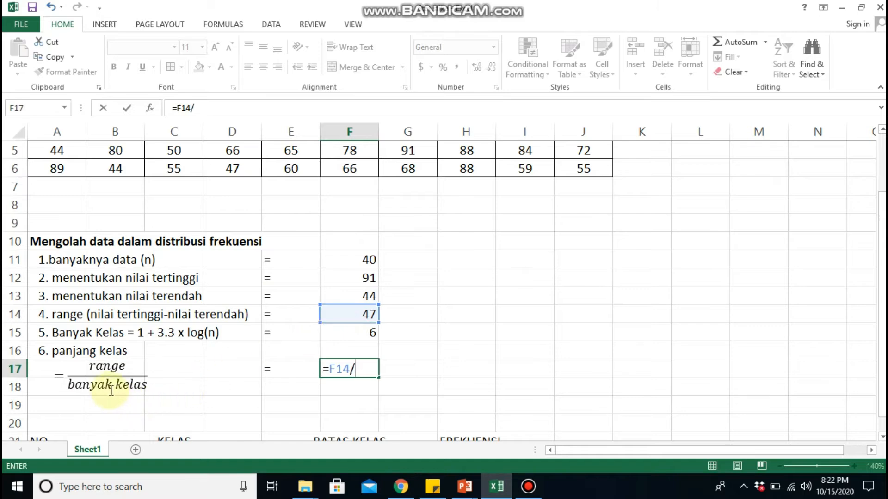
pyautogui.click(357, 335)
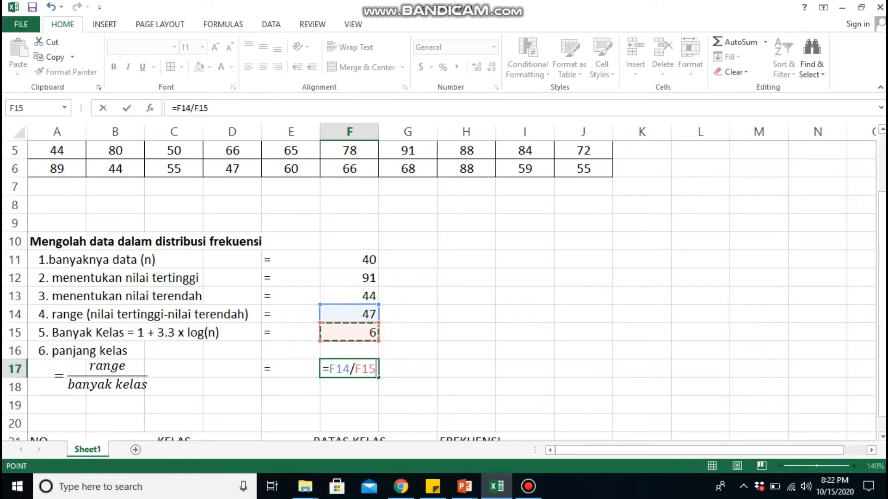
pyautogui.hotkey('ctrl', 'Return')
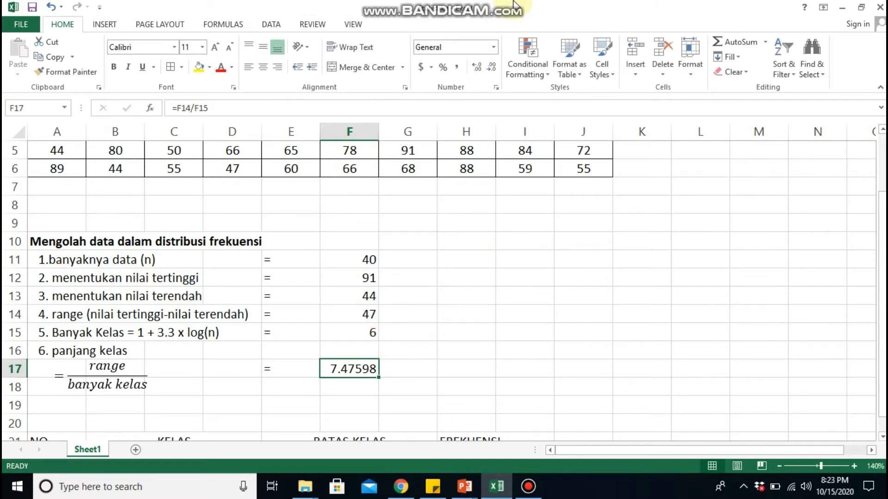
pyautogui.click(414, 379)
pyautogui.click(353, 370)
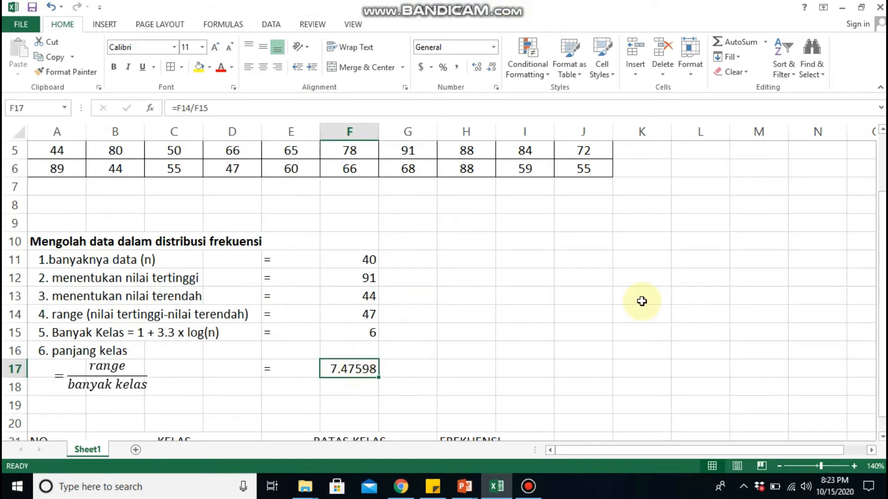
pyautogui.press('F2')
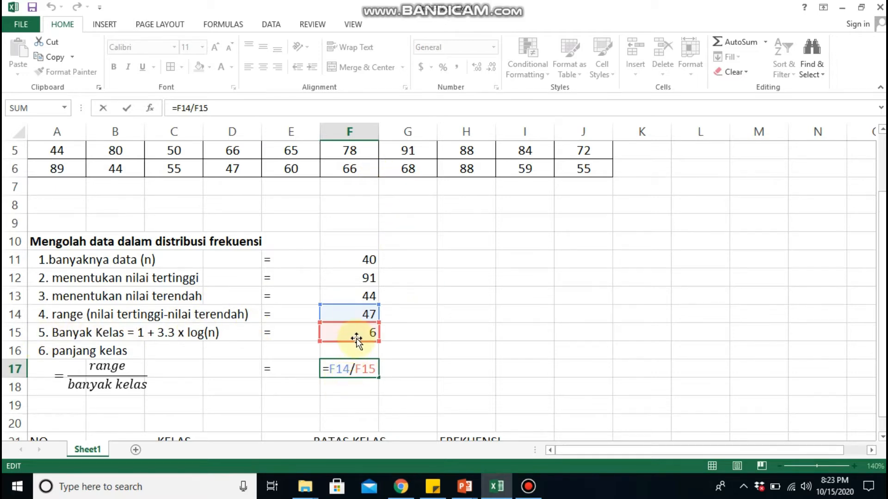
pyautogui.press('Return')
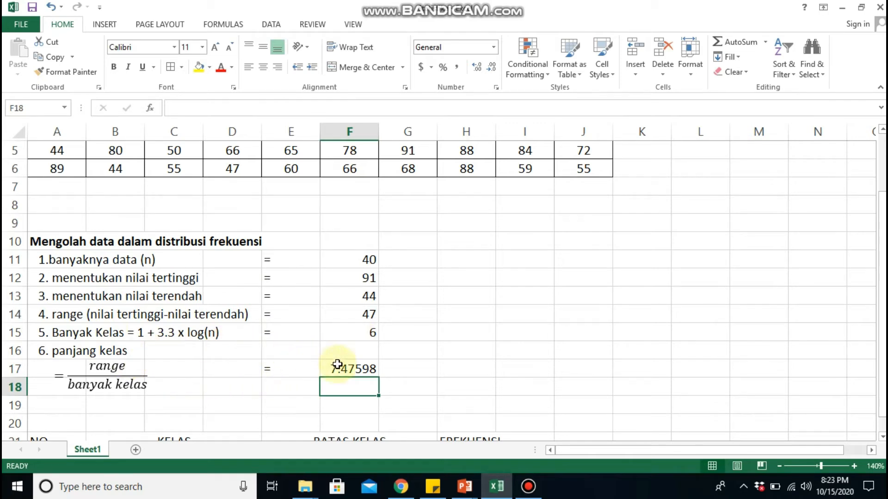
# - Reduce the displayed decimals of the class width in F17 to zero decimal places
pyautogui.click(373, 370)
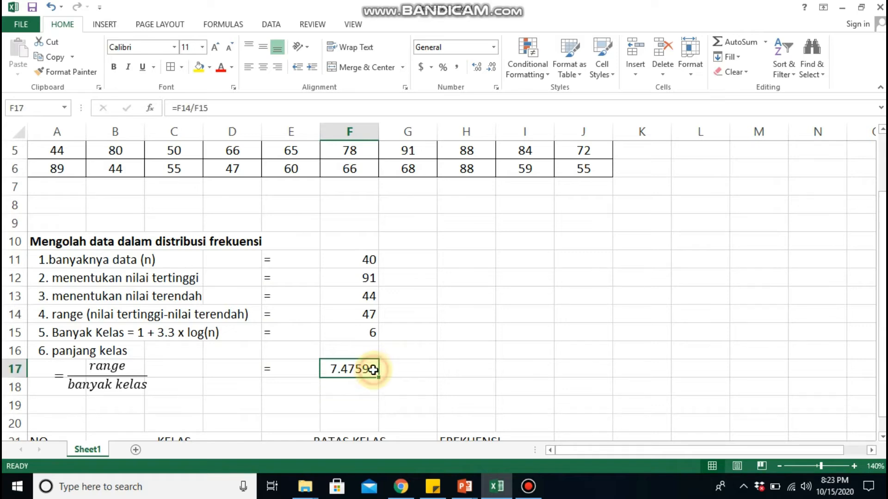
pyautogui.click(493, 69)
pyautogui.click(493, 70)
pyautogui.click(493, 70)
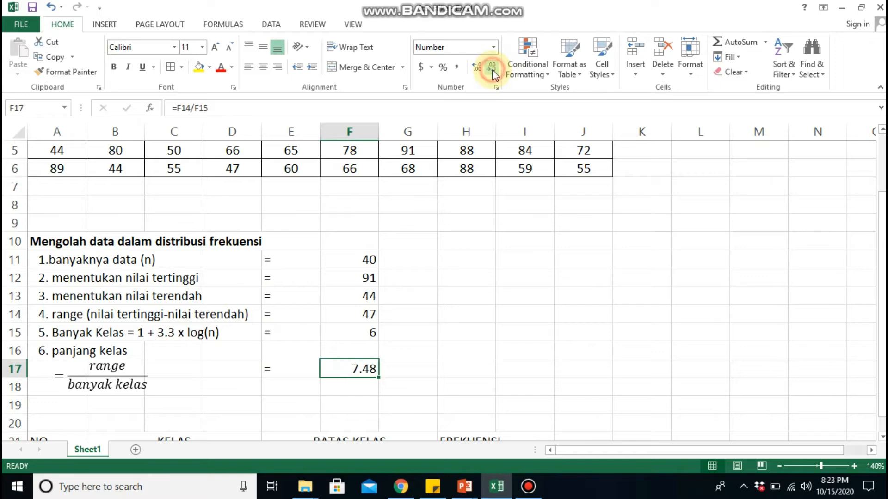
pyautogui.click(493, 69)
pyautogui.click(493, 69)
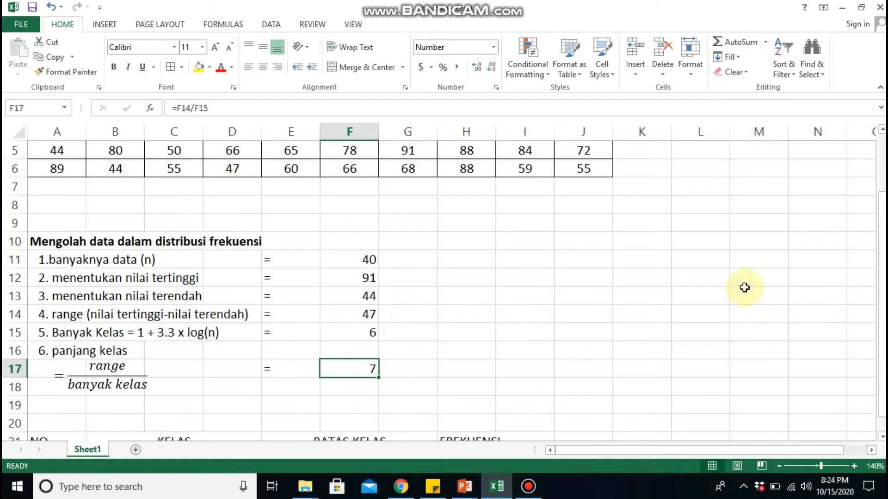
# - Review the calculated parameters in F11:F17 together with the empty frequency table headings in row 21
pyautogui.moveTo(883, 208); pyautogui.dragTo(883, 211)
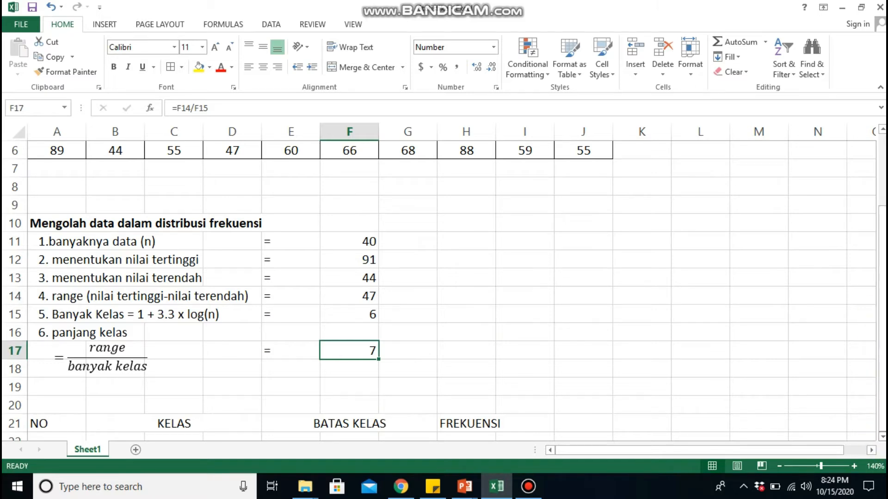
pyautogui.click(883, 437)
pyautogui.click(883, 437)
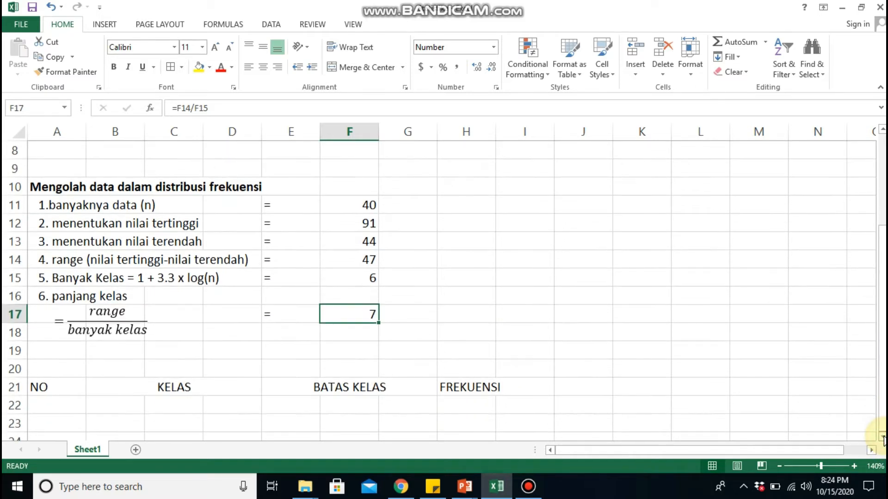
pyautogui.click(883, 437)
pyautogui.click(883, 437)
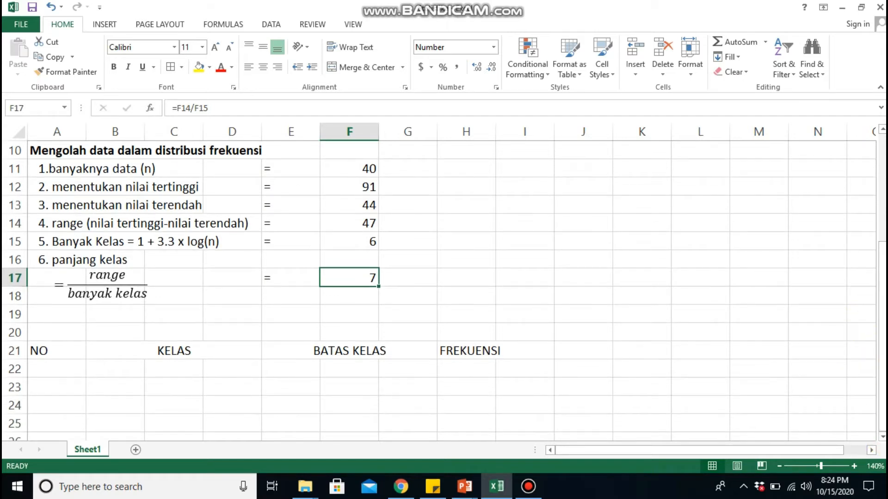
pyautogui.moveTo(882, 286)
pyautogui.mouseDown()
pyautogui.moveTo(883, 260)
pyautogui.moveTo(882, 269)
pyautogui.mouseUp()
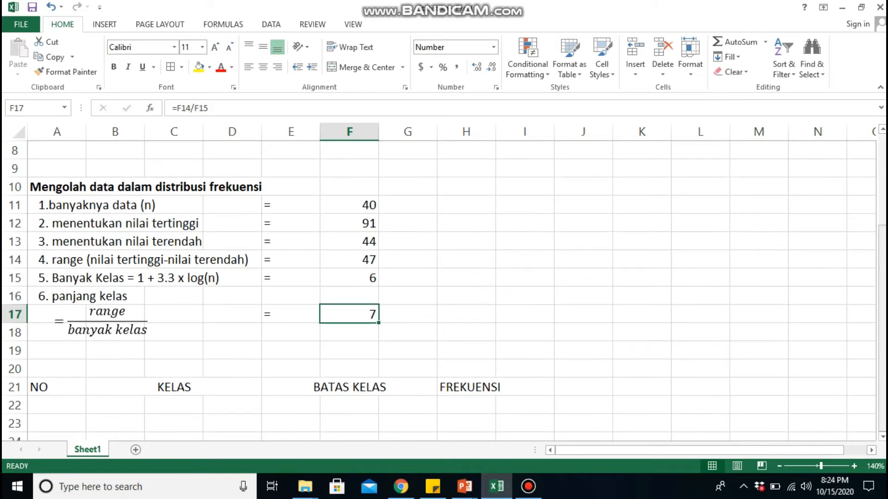
pyautogui.click(368, 244)
pyautogui.click(460, 252)
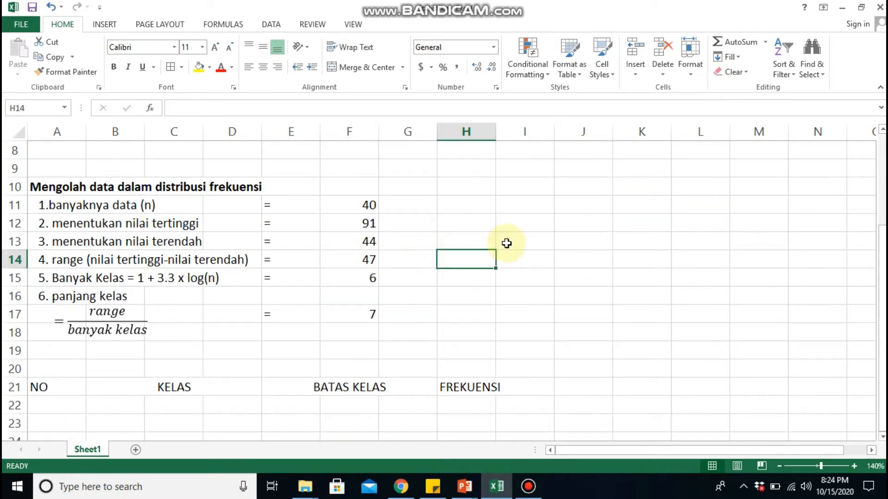
# - Number seven adjacent cells in H13:N13 from 1 to 7 as positions within one class
pyautogui.click(532, 241)
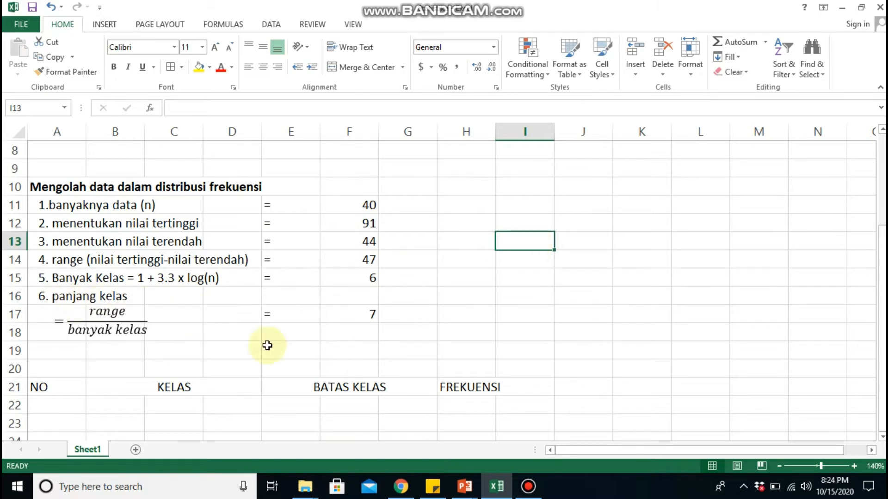
pyautogui.press('Left')
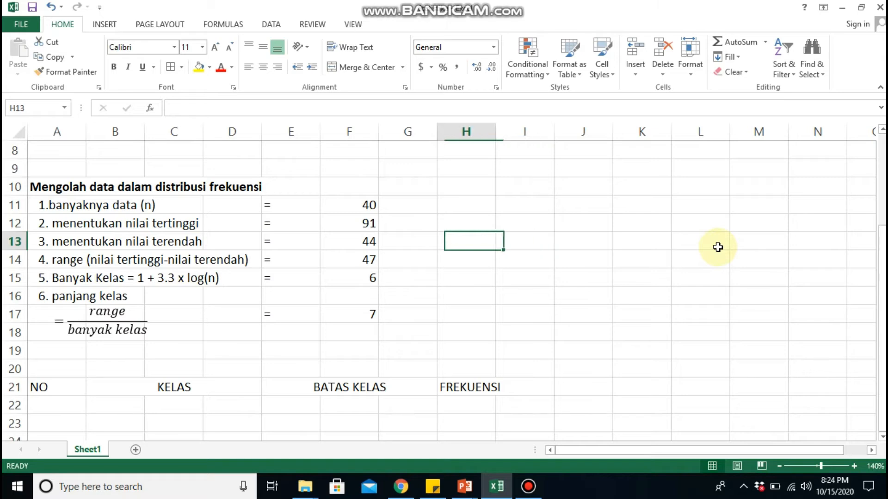
pyautogui.write('1')
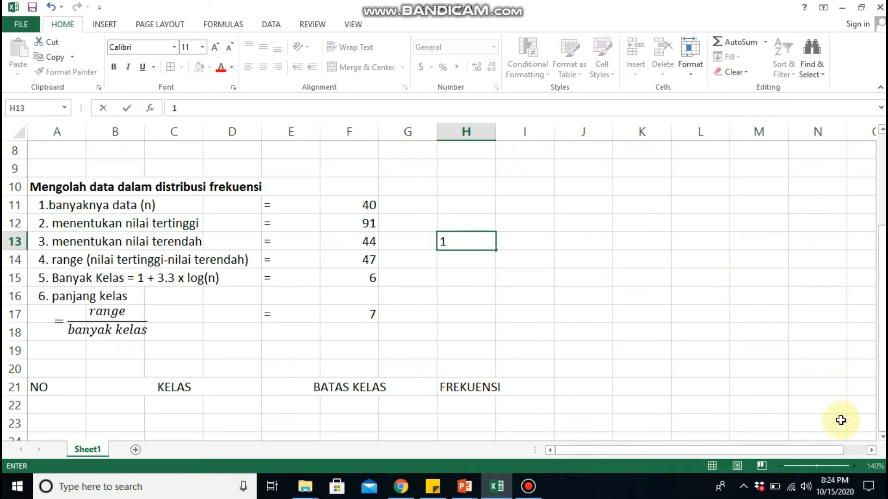
pyautogui.click(521, 239)
pyautogui.write('2')
pyautogui.press('Tab')
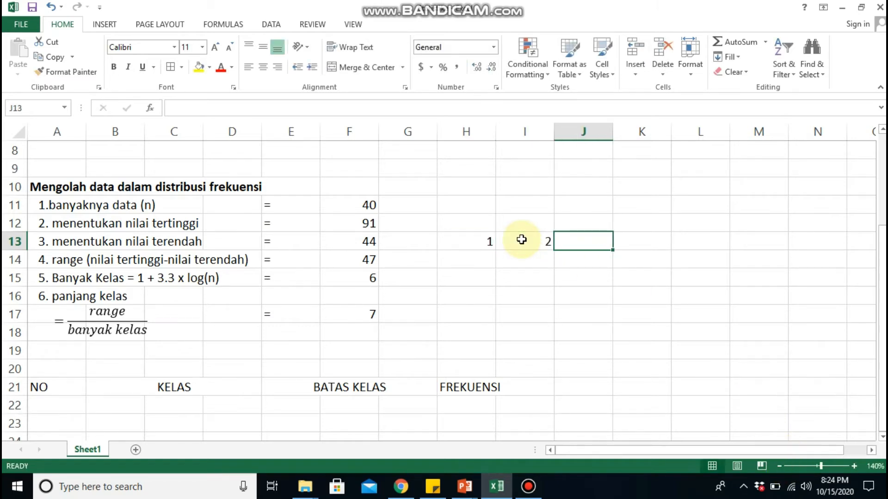
pyautogui.write('3')
pyautogui.press('Tab')
pyautogui.write('4')
pyautogui.press('Tab')
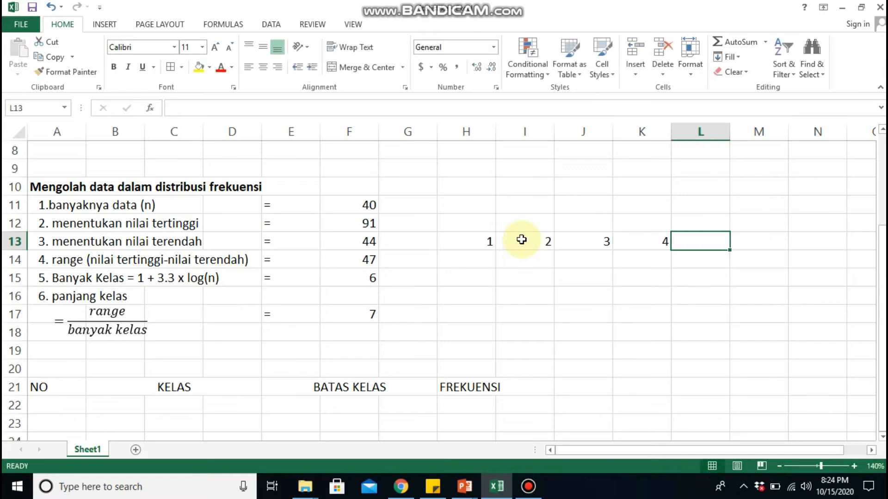
pyautogui.write('5')
pyautogui.press('Tab')
pyautogui.write('6')
pyautogui.press('Tab')
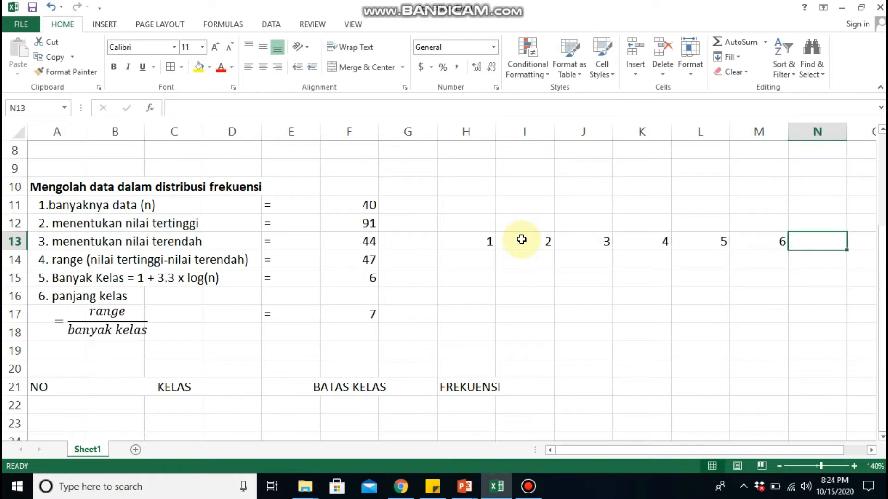
pyautogui.write('7')
pyautogui.press('Return')
# - Enter the first class's consecutive scores 44 to 50 in H14:N14, beneath position numbers 1 to 7
pyautogui.click(479, 252)
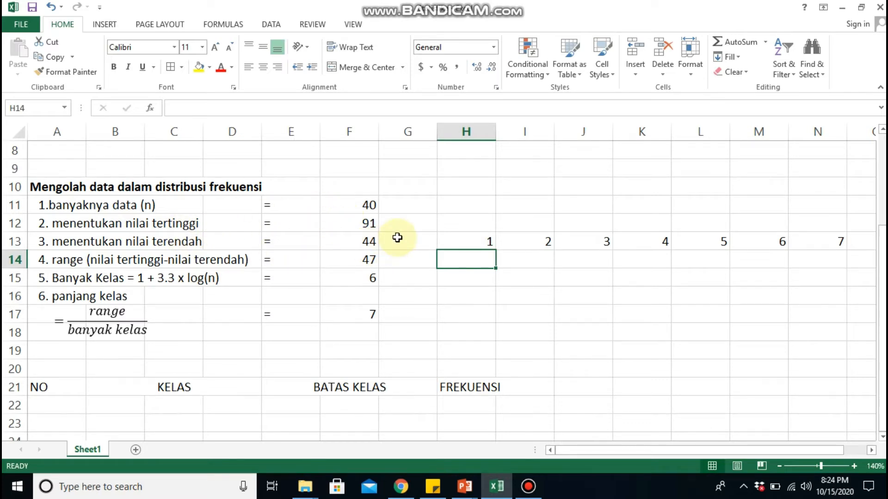
pyautogui.write('4')
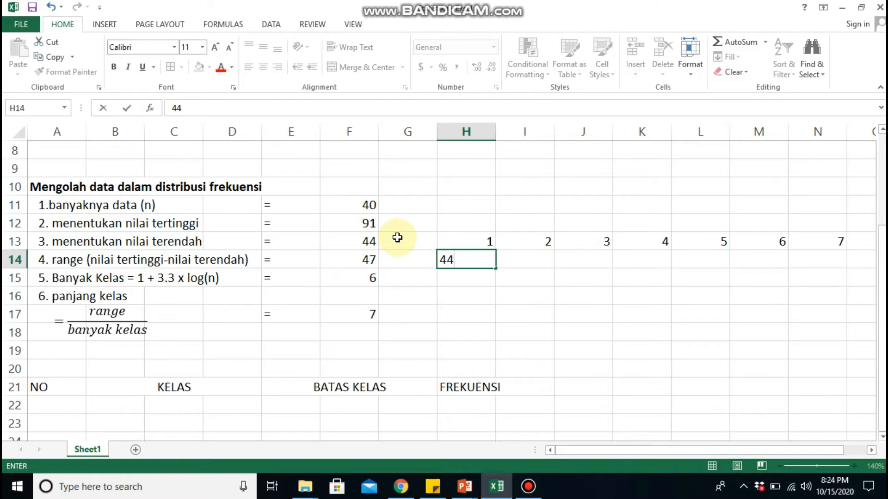
pyautogui.write('4')
pyautogui.press('Tab')
pyautogui.write('45')
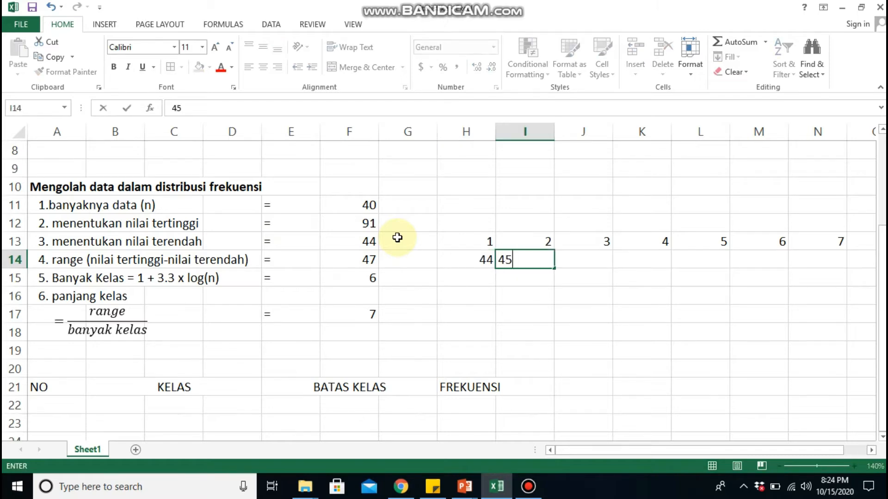
pyautogui.press('Tab')
pyautogui.write('5')
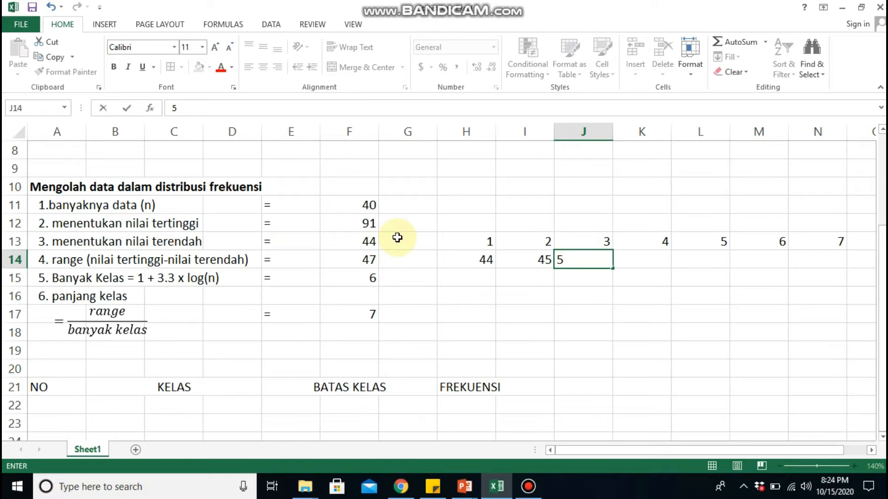
pyautogui.press('Tab')
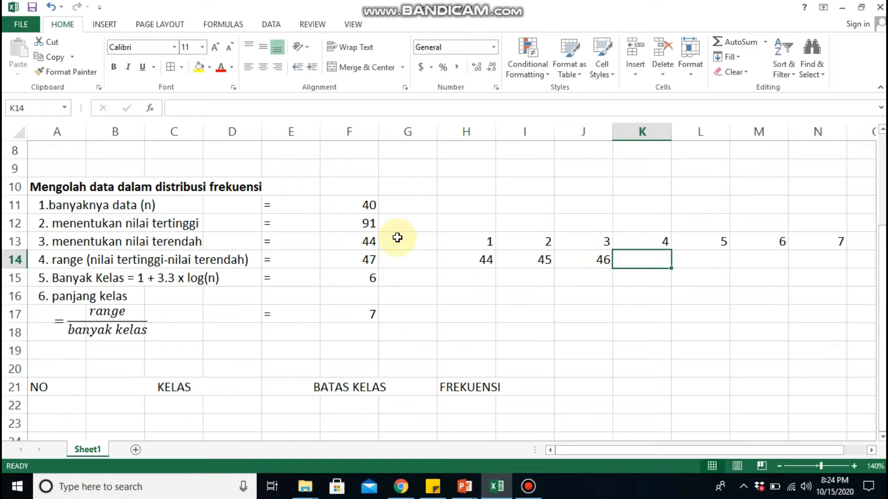
pyautogui.write('47')
pyautogui.press('Tab')
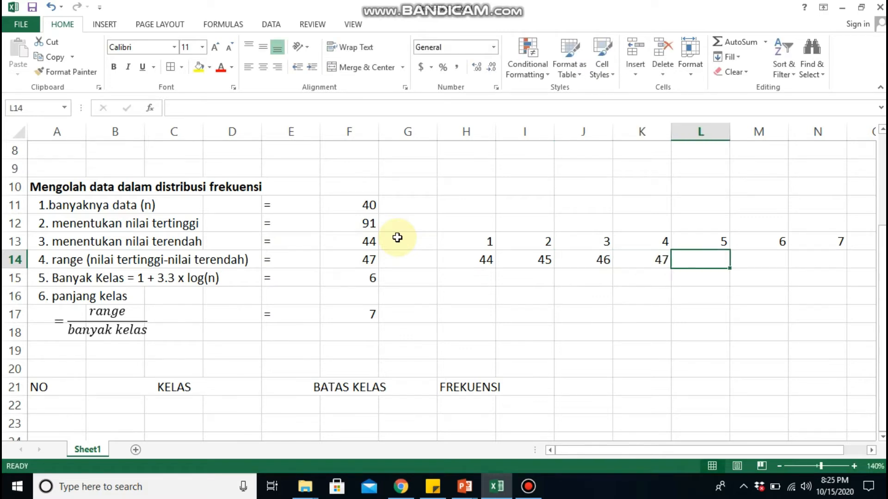
pyautogui.write('48')
pyautogui.press('Tab')
pyautogui.write('4')
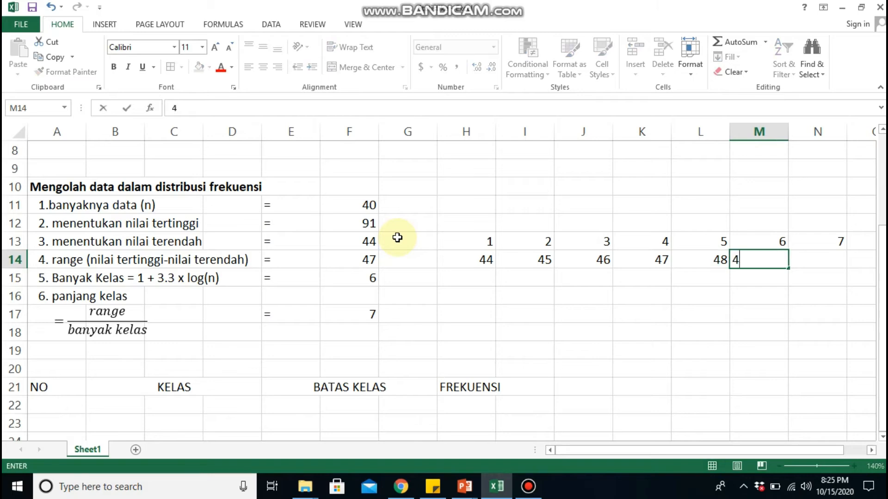
pyautogui.press('Tab')
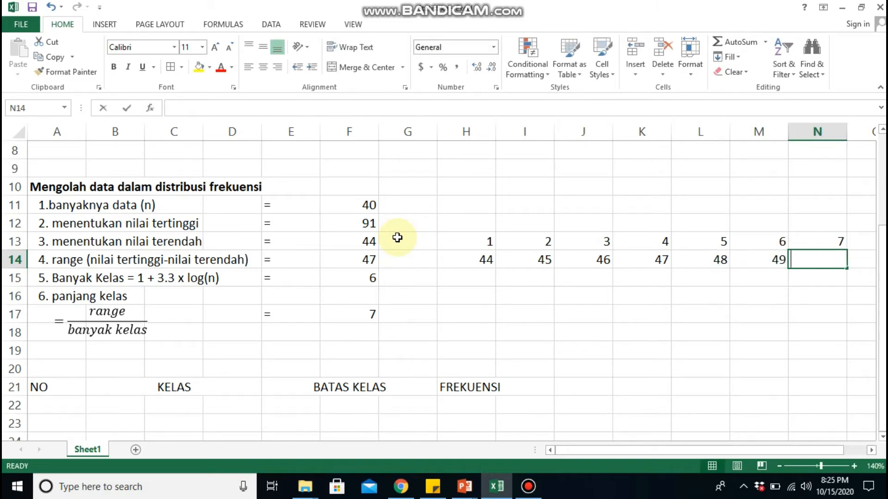
pyautogui.write('50')
pyautogui.press('Return')
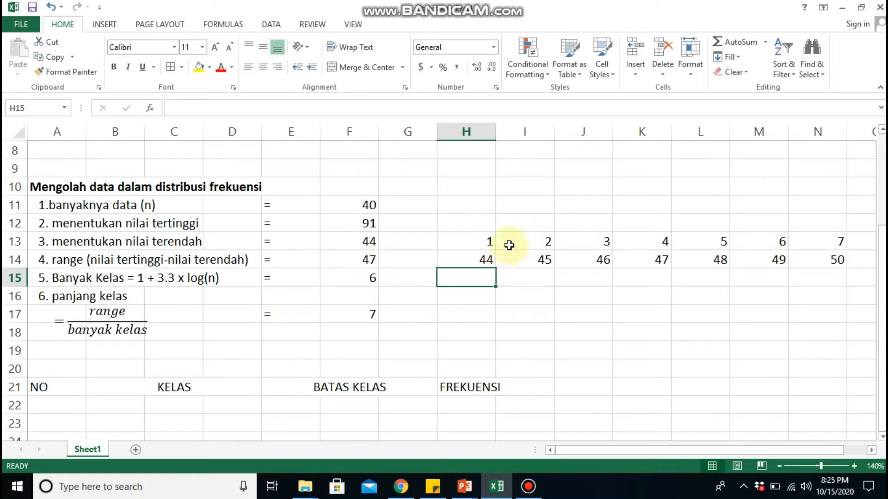
# - Go through the scores in H14:N14 one by one against their position numbers to check the first class's span
pyautogui.click(455, 255)
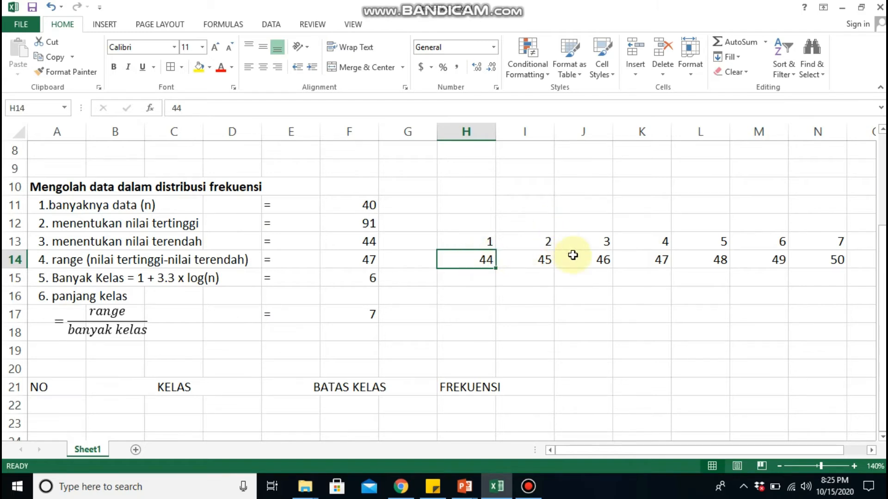
pyautogui.click(515, 270)
pyautogui.press('Right')
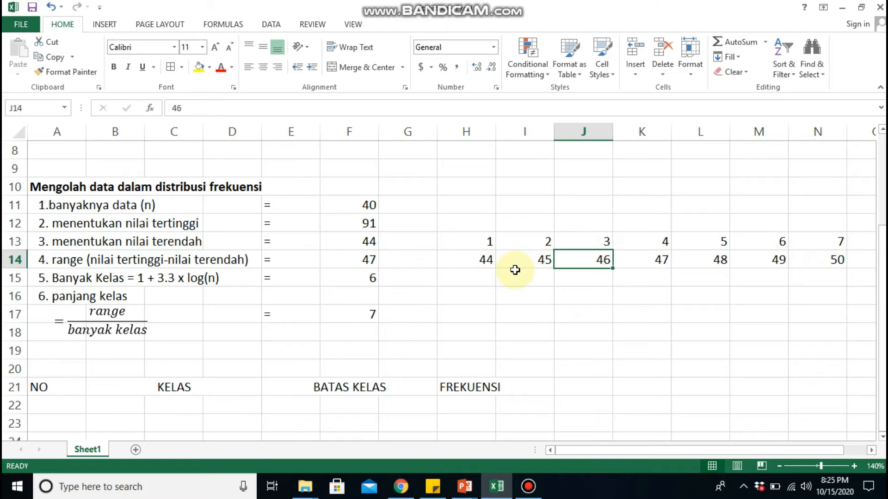
pyautogui.press('Right')
pyautogui.press('Right')
pyautogui.press('Right')
pyautogui.press('Right')
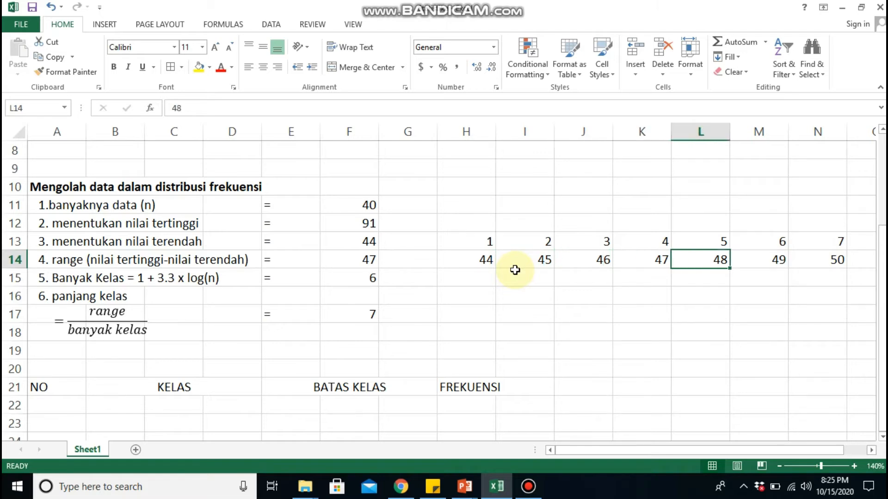
pyautogui.press('Left')
pyautogui.press('Left')
pyautogui.press('Left')
pyautogui.press('Left')
pyautogui.press('Left')
pyautogui.press('Left')
pyautogui.press('Down')
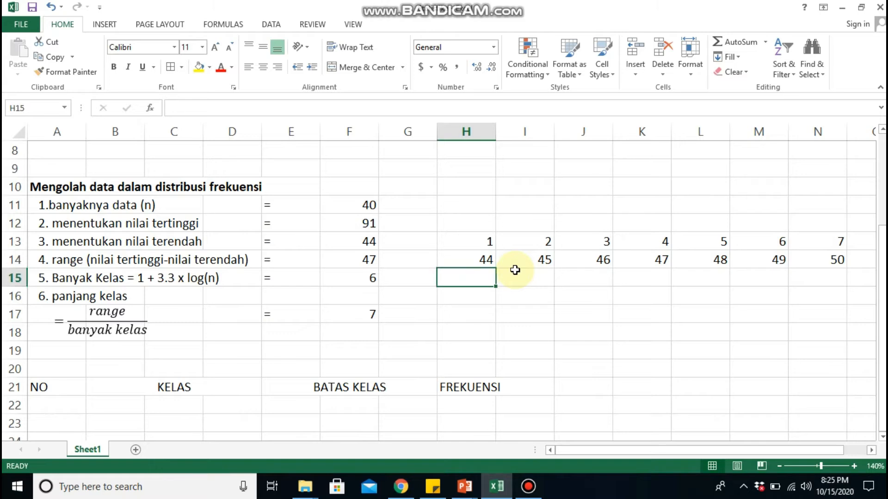
pyautogui.press('Up')
pyautogui.press('Right')
pyautogui.press('Right')
pyautogui.press('Right')
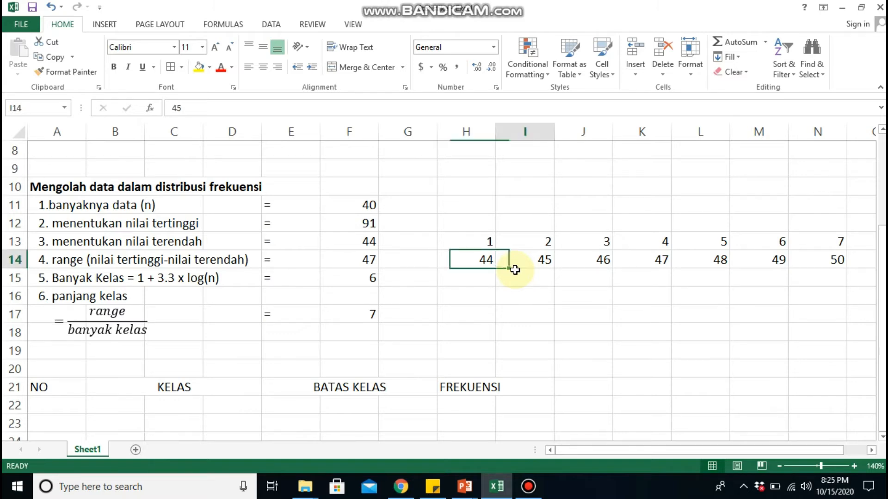
pyautogui.press('Right')
pyautogui.press('Right')
pyautogui.press('Right')
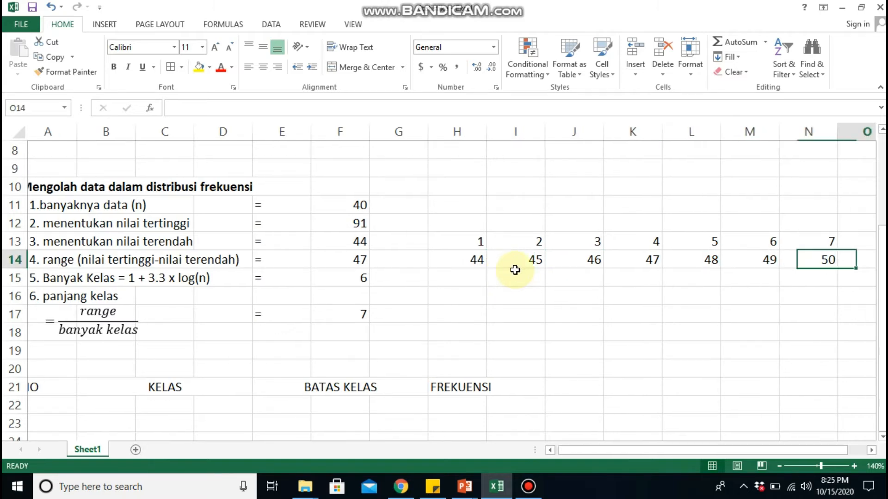
pyautogui.press('Left')
pyautogui.press('Left')
pyautogui.press('Left')
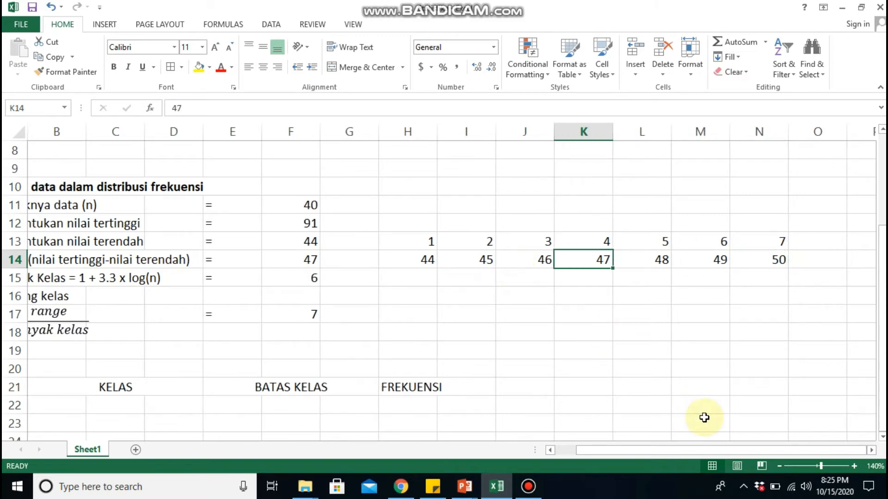
pyautogui.moveTo(639, 448); pyautogui.dragTo(594, 448)
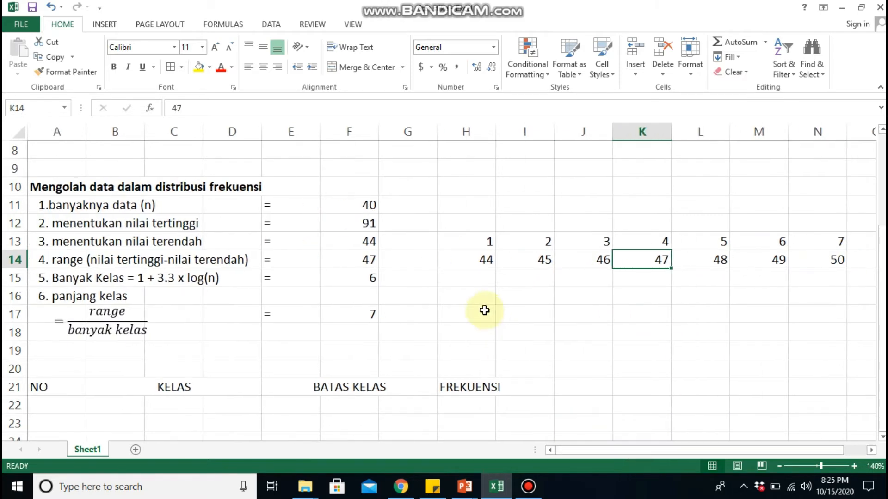
pyautogui.click(472, 279)
pyautogui.write('=')
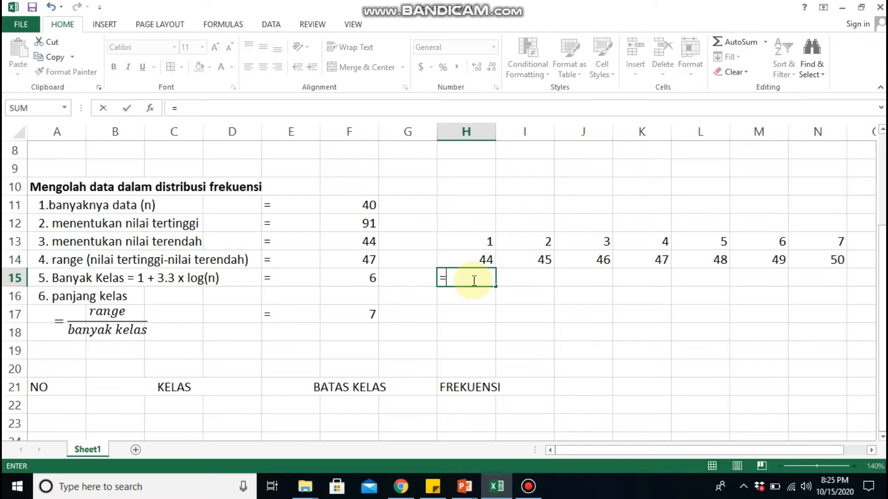
pyautogui.press('BackSpace')
pyautogui.press('Return')
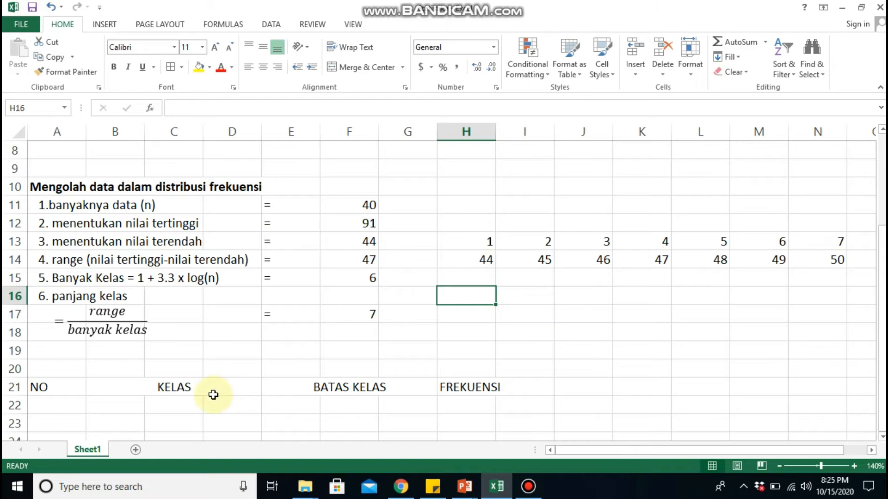
# - Enter the first class in row 22 as number 1 with limits 44 and 50 separated by a dash
pyautogui.click(122, 404)
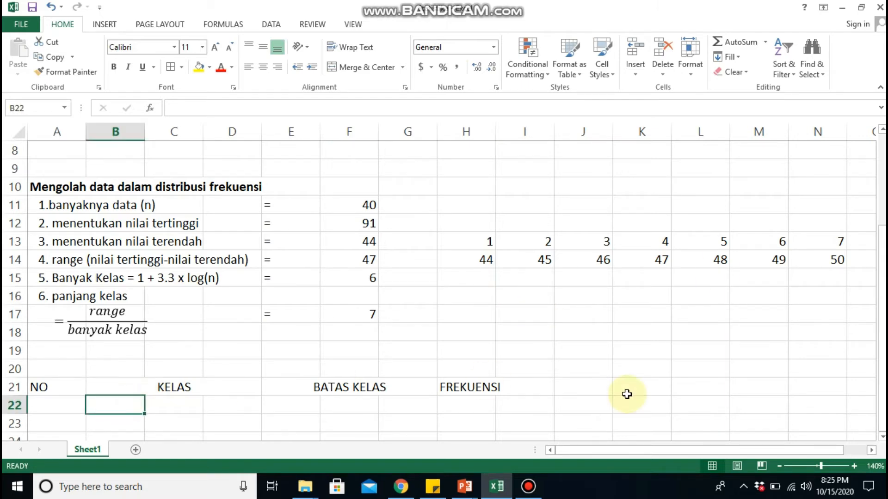
pyautogui.press('Left')
pyautogui.write('1')
pyautogui.press('Tab')
pyautogui.write('44')
pyautogui.press('Tab')
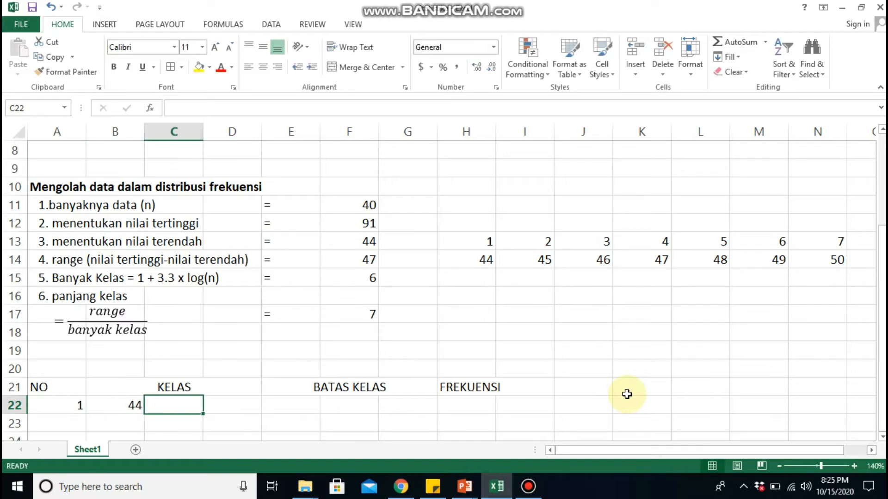
pyautogui.write("'-")
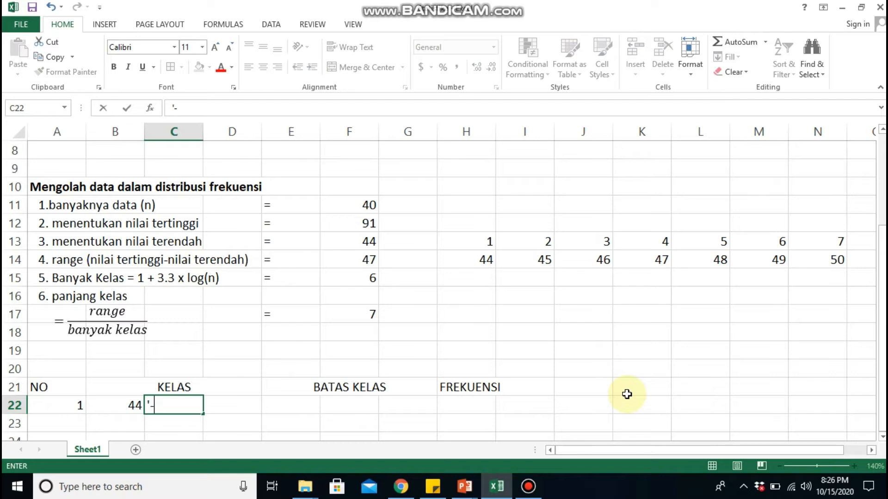
pyautogui.press('Tab')
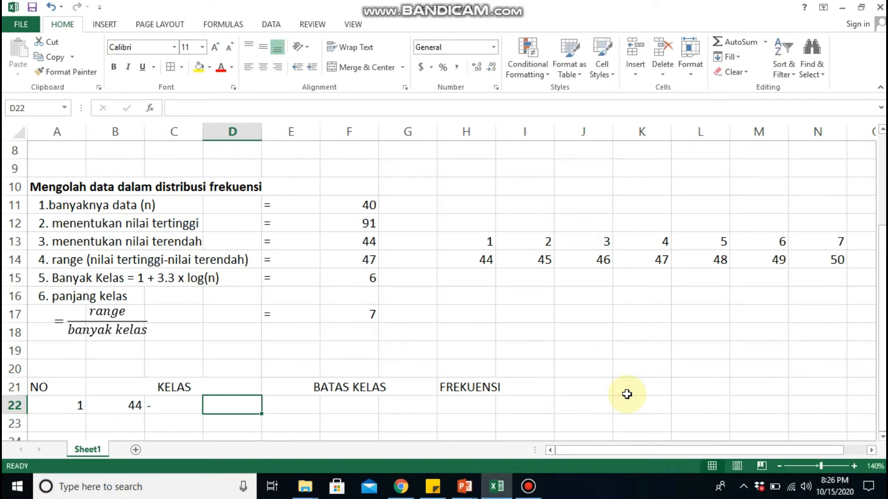
pyautogui.write('5')
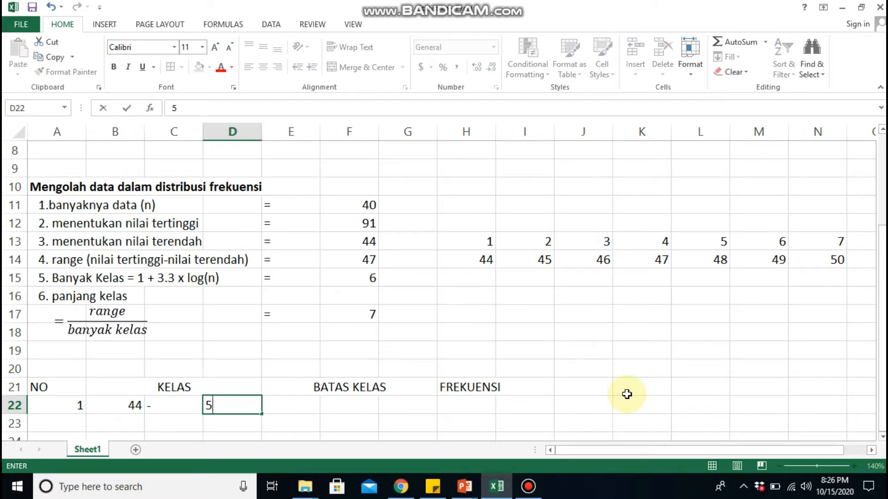
pyautogui.write('0')
pyautogui.press('Return')
# - Fill row 23 with class number 2 and the class limits 51 and 57 separated by a dash
pyautogui.press('Right')
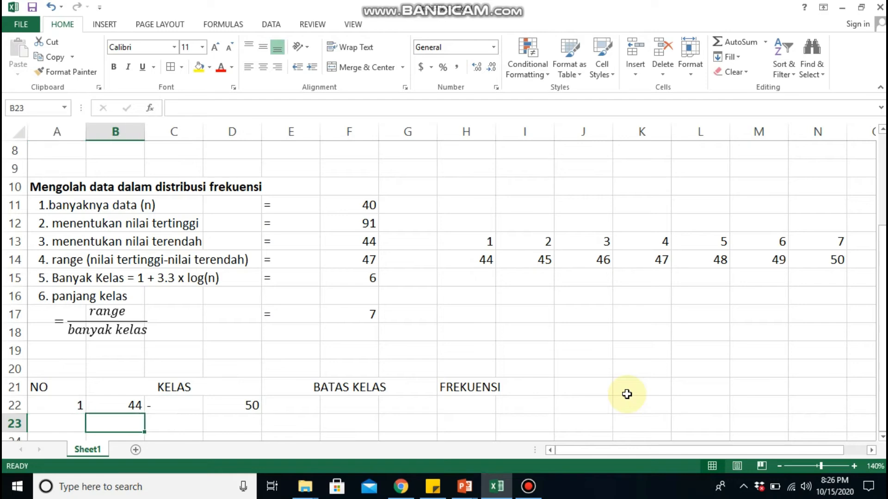
pyautogui.press('Left')
pyautogui.write('2')
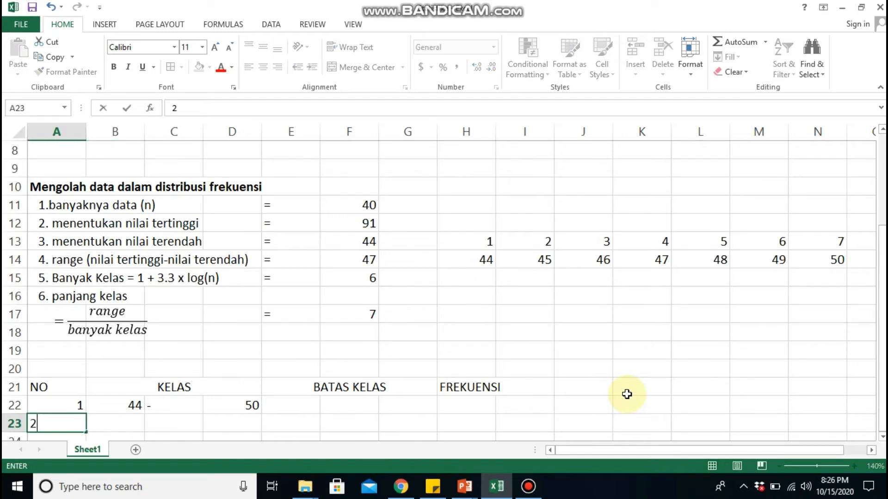
pyautogui.press('Tab')
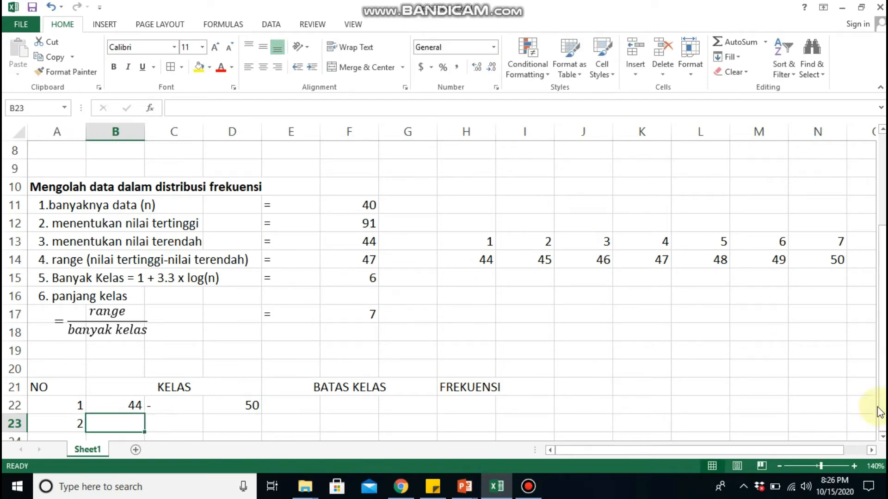
pyautogui.click(882, 436)
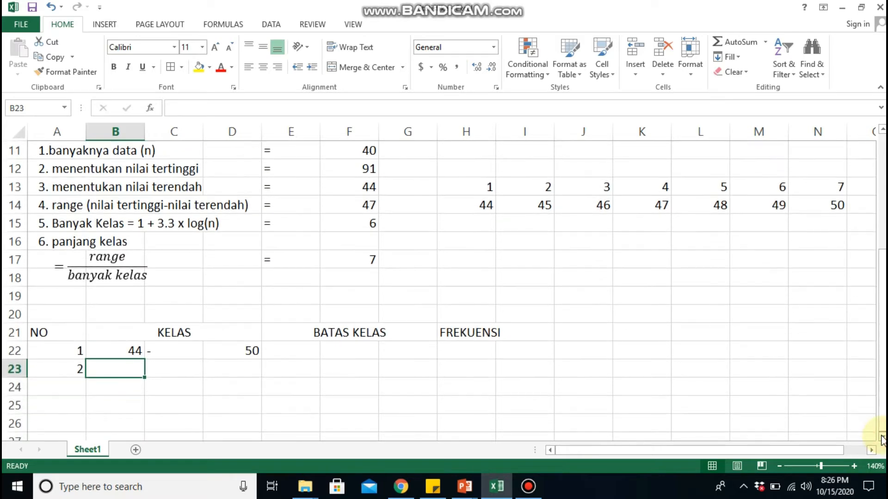
pyautogui.write('51')
pyautogui.press('Tab')
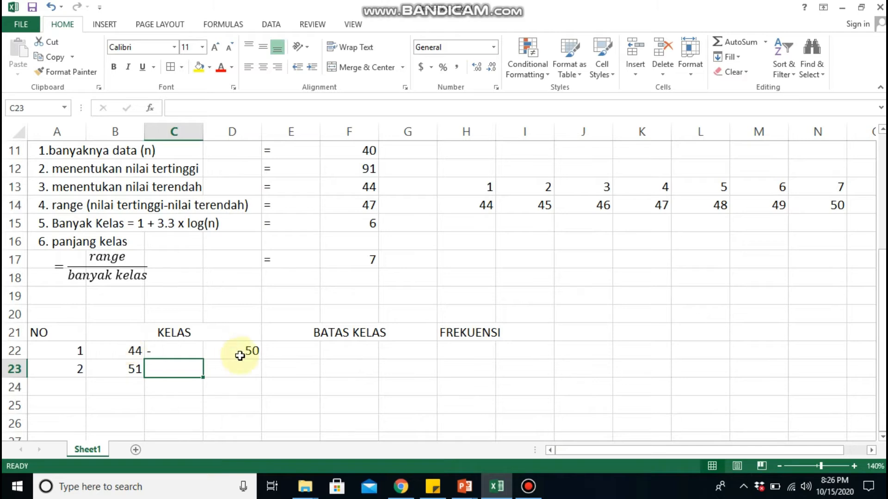
pyautogui.write("'-")
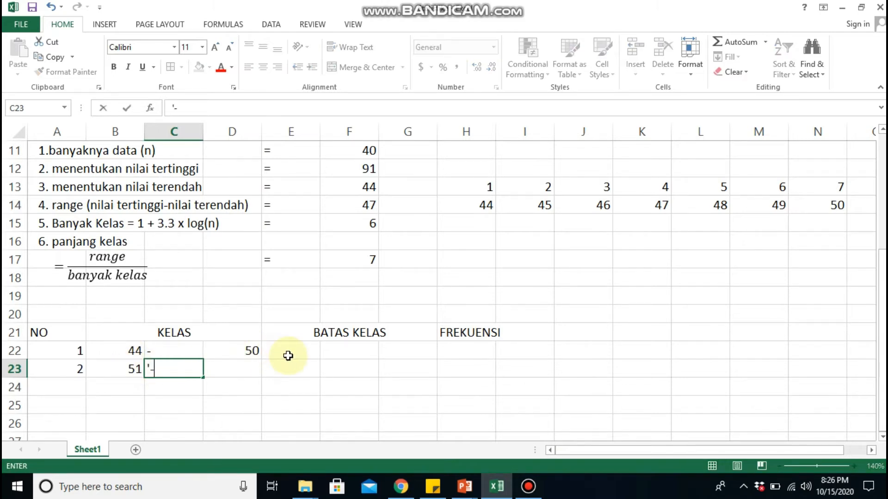
pyautogui.press('Tab')
pyautogui.write('57')
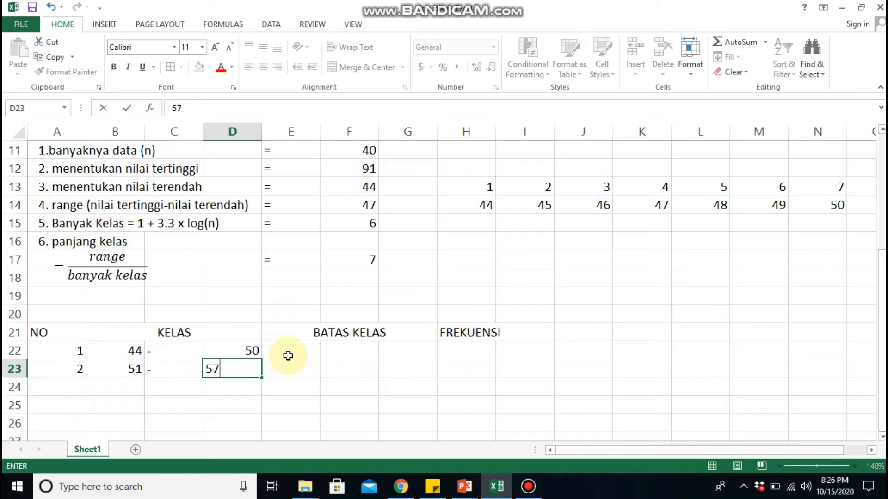
pyautogui.press('Return')
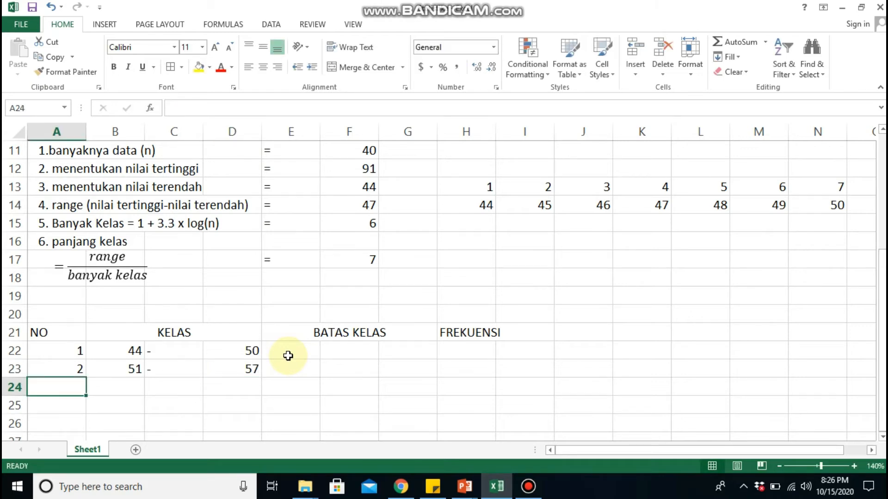
# - Begin the third class in row 24 with number 3, lower limit 58 and a dash
pyautogui.write('3')
pyautogui.press('Tab')
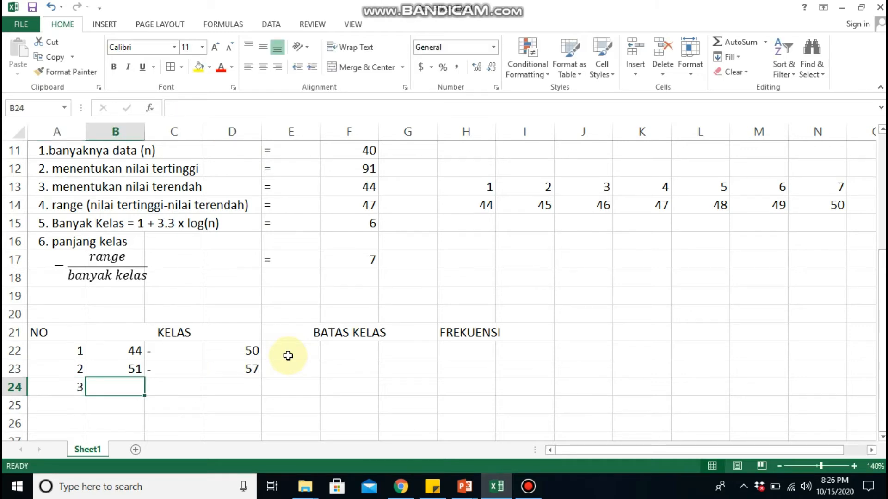
pyautogui.write('5')
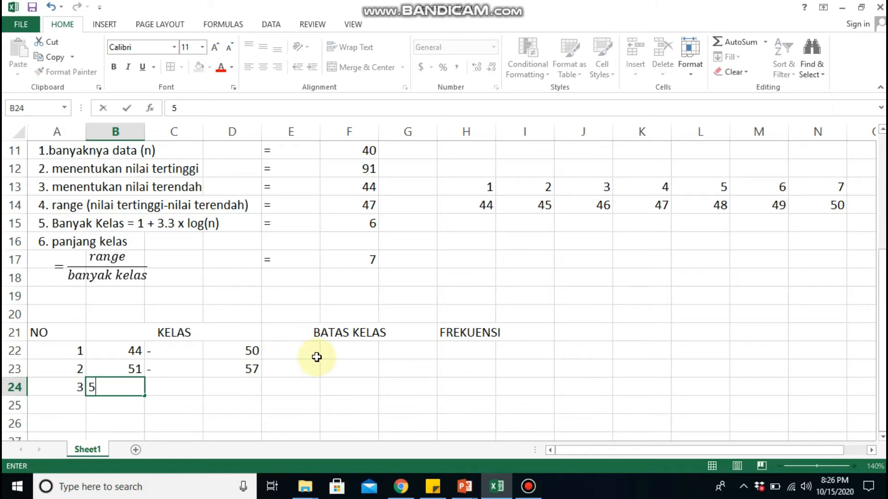
pyautogui.write('8')
pyautogui.press('Tab')
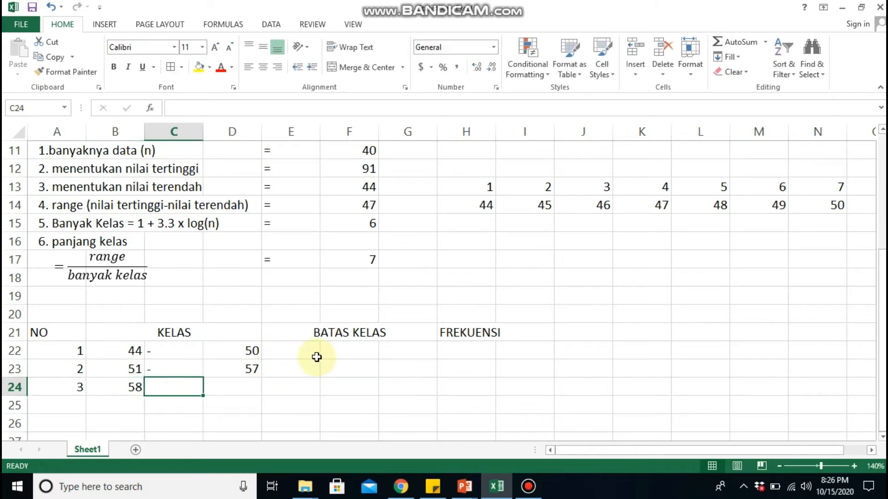
pyautogui.write("'-")
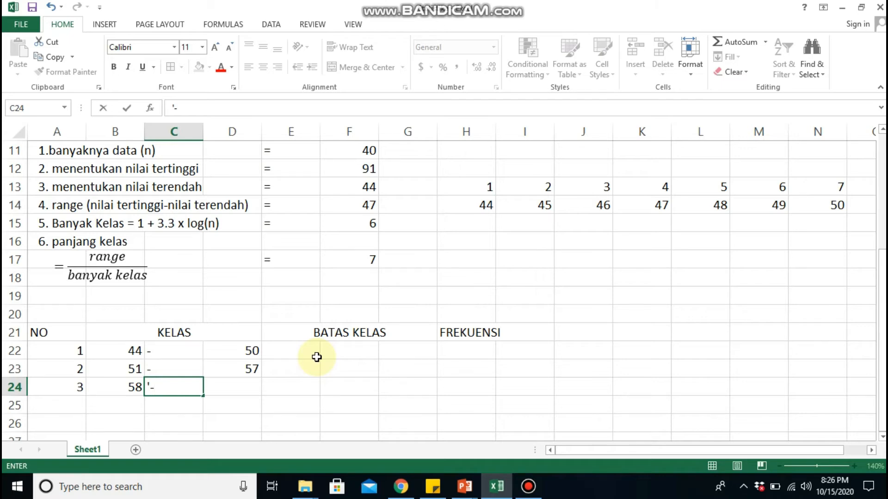
pyautogui.press('Tab')
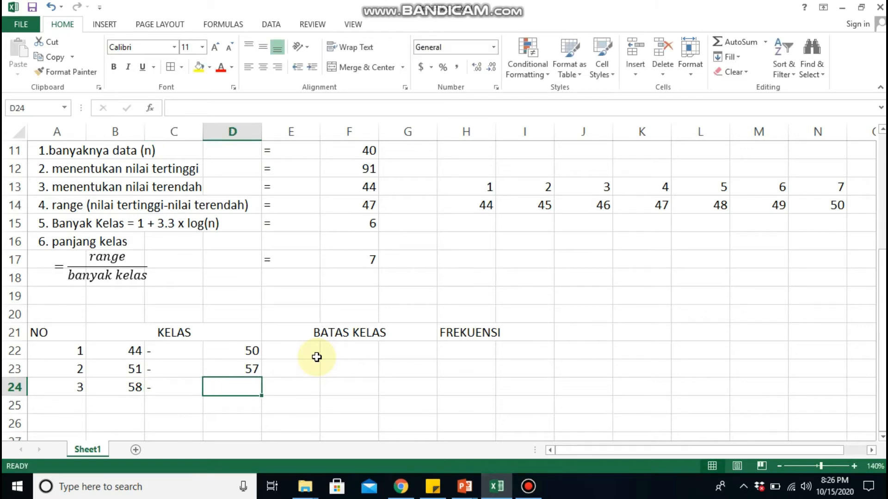
# - Compare the second class's limits in row 23 with the third class's lower limit in row 24
pyautogui.press('Left')
pyautogui.press('Left')
pyautogui.press('Up')
pyautogui.press('Right')
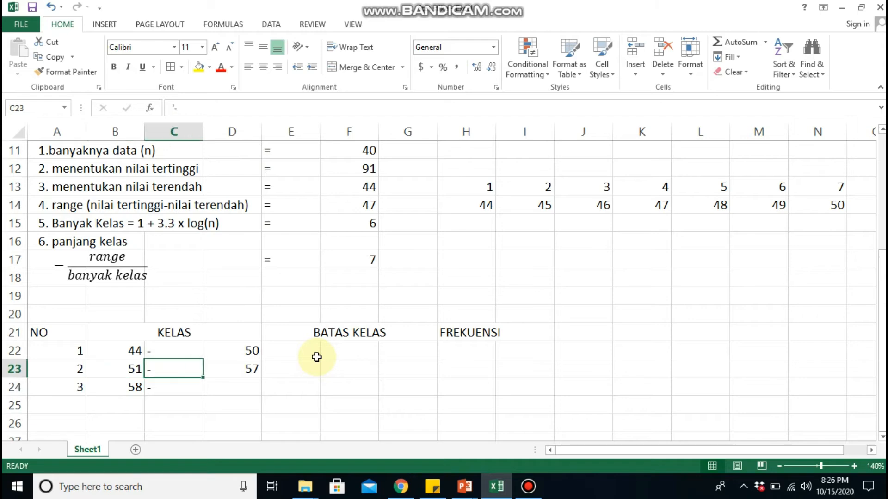
pyautogui.press('Right')
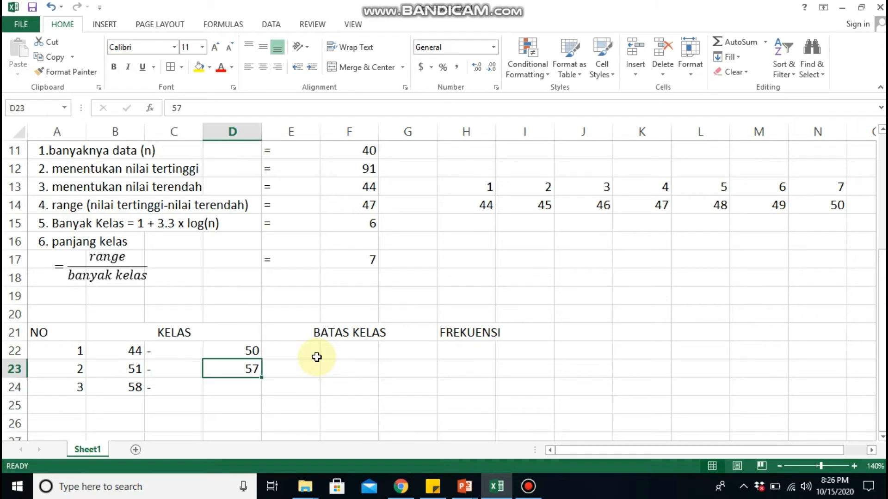
pyautogui.press('Left')
pyautogui.press('Left')
pyautogui.press('Down')
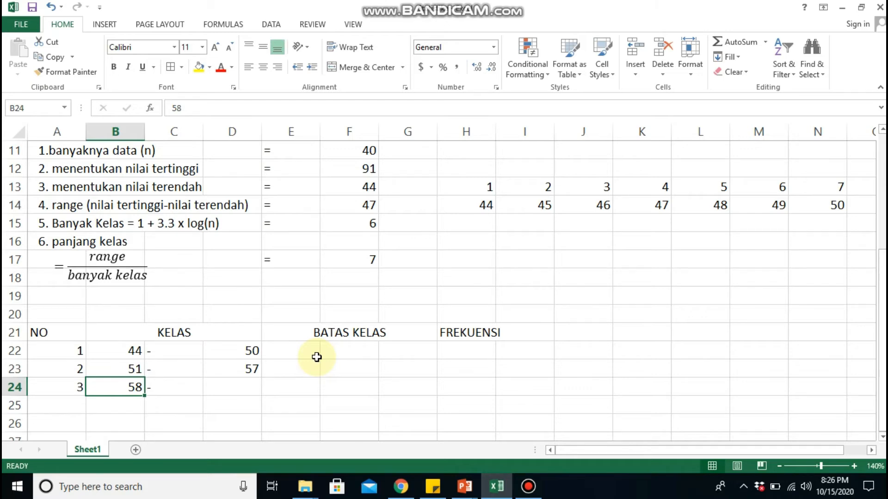
pyautogui.press('Right')
pyautogui.press('Right')
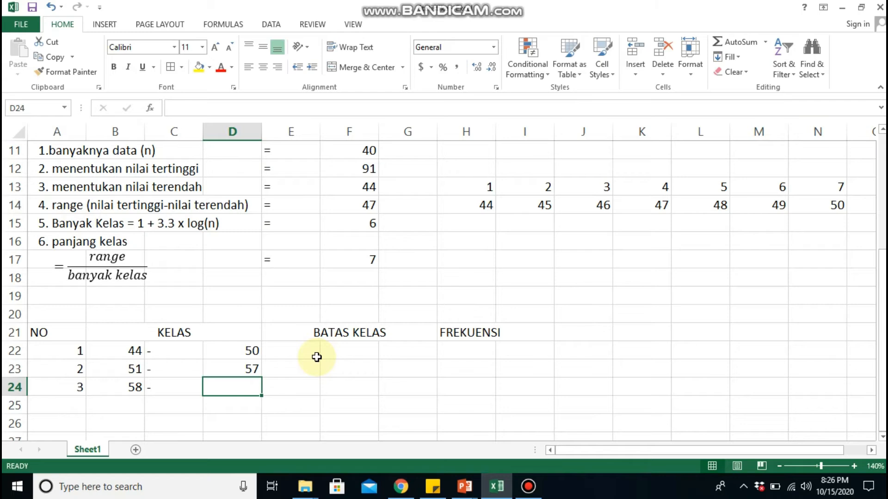
# - Enter 64 in D24 as the third class's upper limit
pyautogui.write('6')
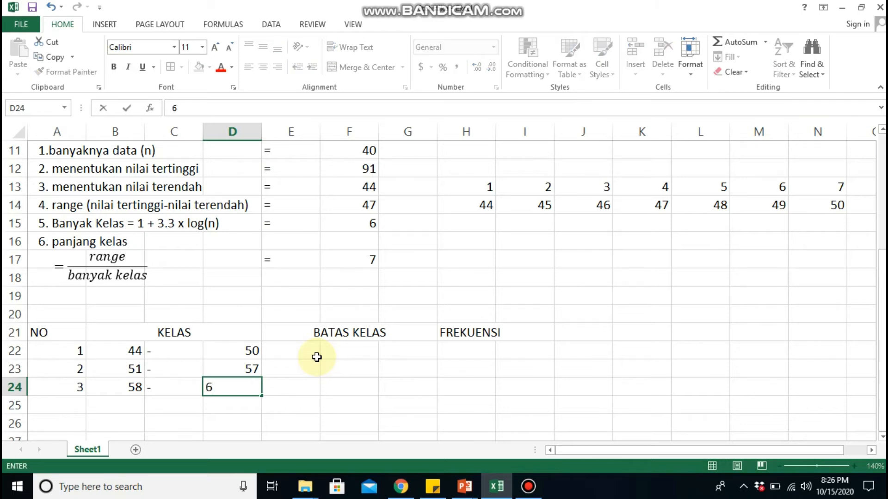
pyautogui.write('4')
pyautogui.press('BackSpace')
pyautogui.press('BackSpace')
pyautogui.write('64')
pyautogui.press('Return')
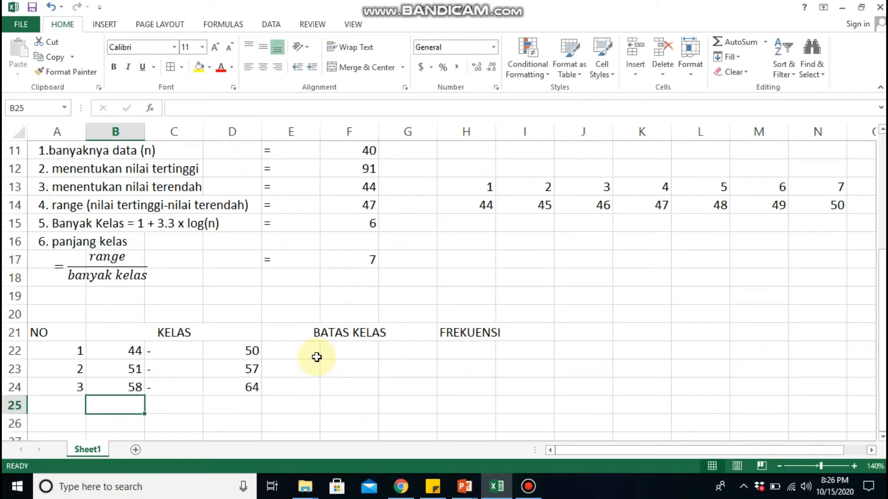
# - Calculate =B24+6 in B25 to check the third class's upper limit
pyautogui.write('=')
pyautogui.press('Up')
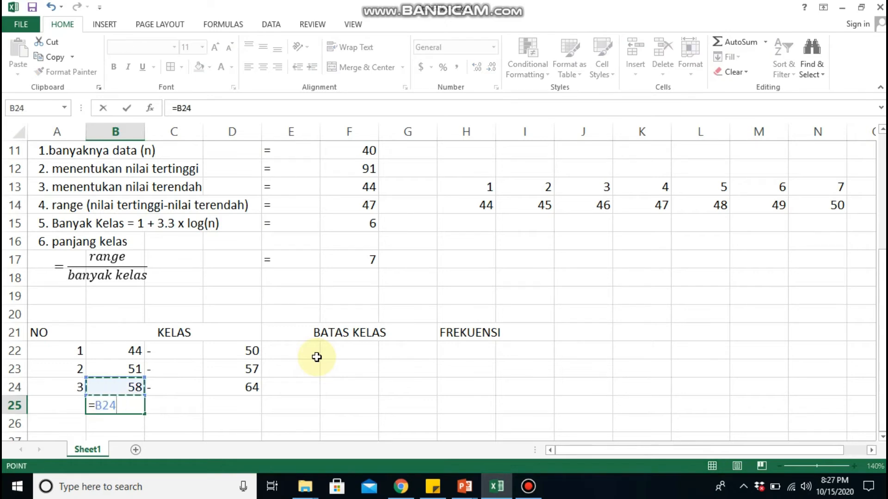
pyautogui.write('+6')
pyautogui.press('Tab')
pyautogui.press('Left')
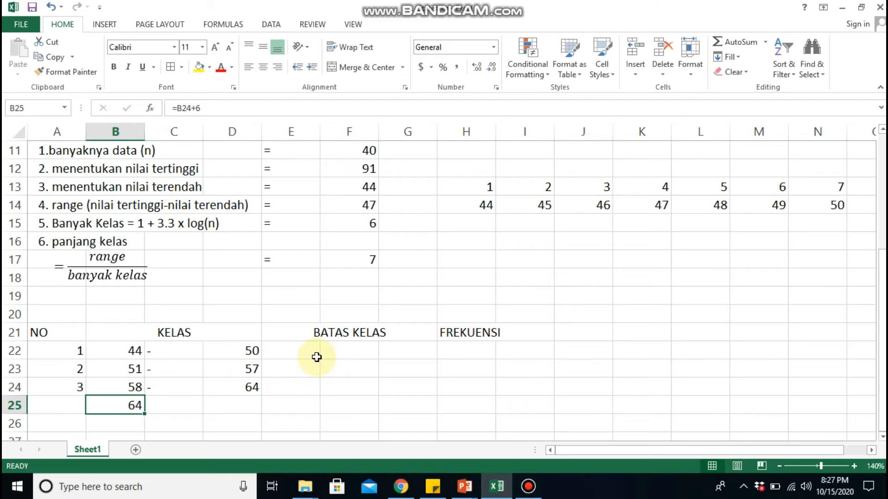
# - Enter the fourth class in row 25 with limits 65 and 71, a dash between them, and class number 4
pyautogui.write('65')
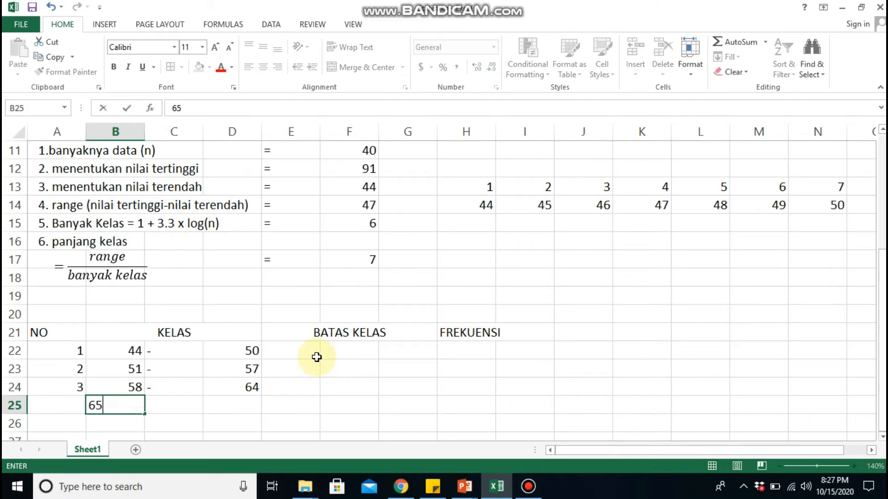
pyautogui.press('Tab')
pyautogui.write("'-")
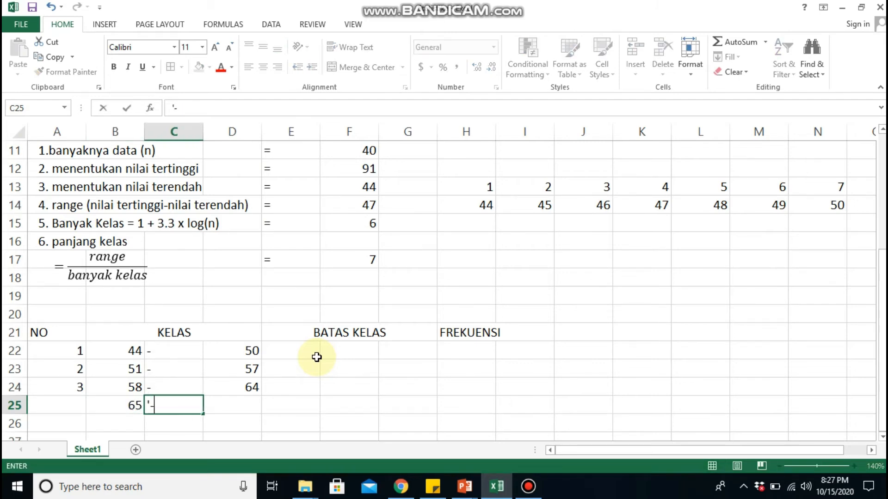
pyautogui.press('Tab')
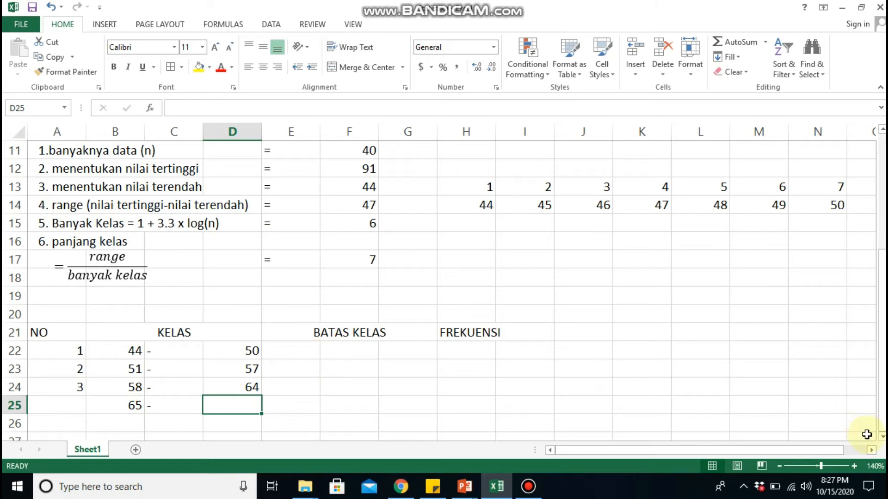
pyautogui.click(883, 437)
pyautogui.click(882, 437)
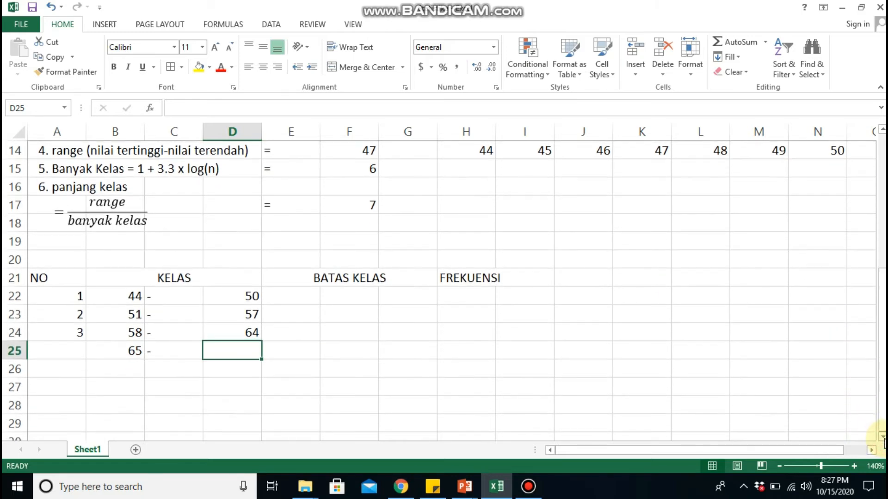
pyautogui.write('7')
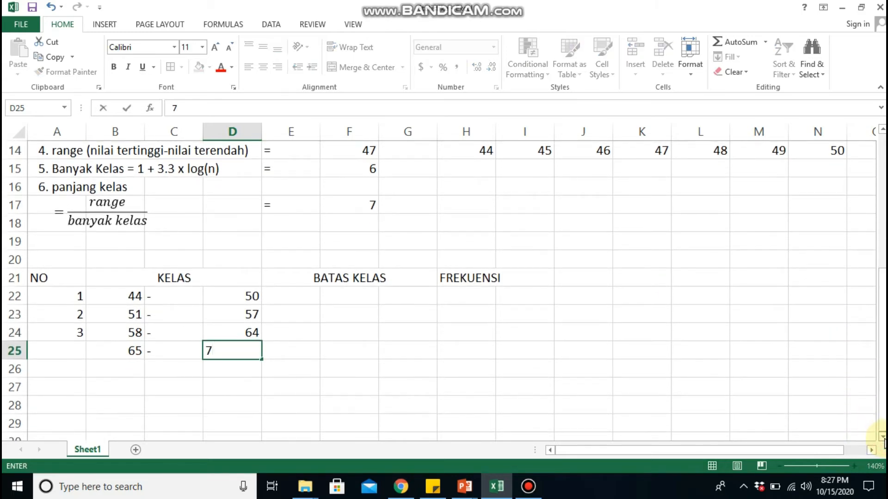
pyautogui.write('1')
pyautogui.press('Return')
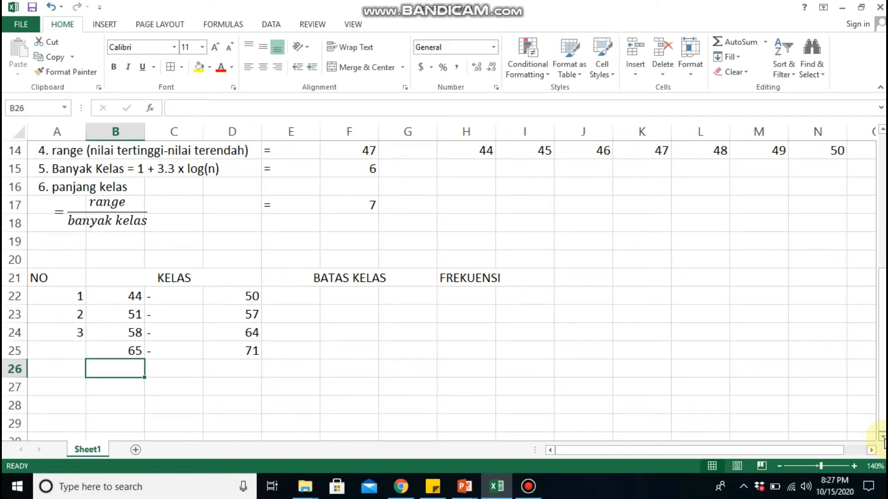
pyautogui.press('Left')
pyautogui.press('Up')
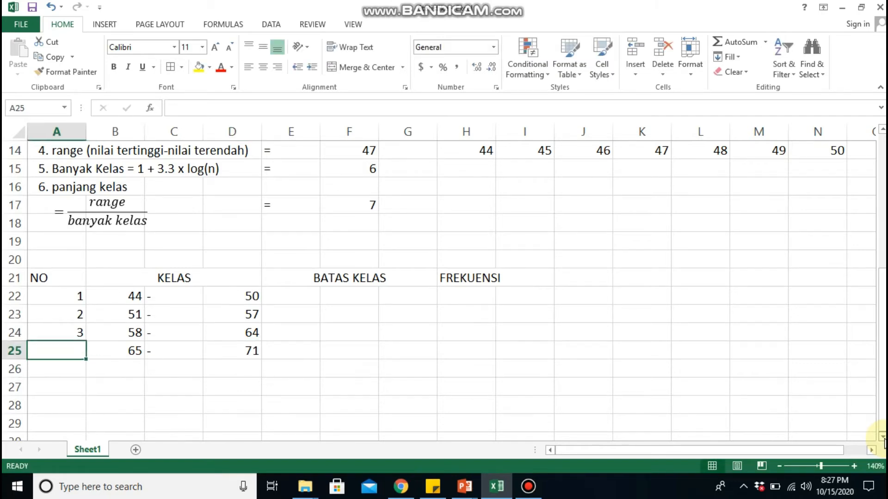
pyautogui.write('4')
pyautogui.press('Return')
# - Enter the fifth class in row 26 with class number 5, limits 72 and 78, and a dash between them
pyautogui.write('5')
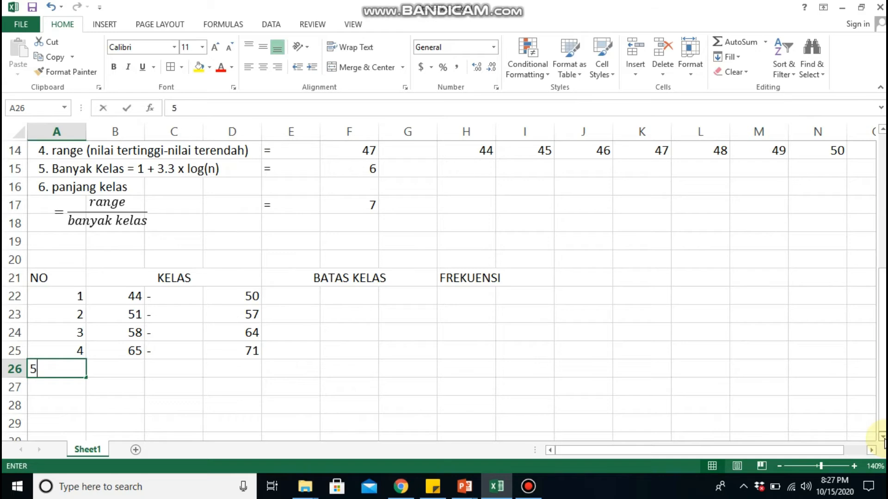
pyautogui.press('Tab')
pyautogui.write('72')
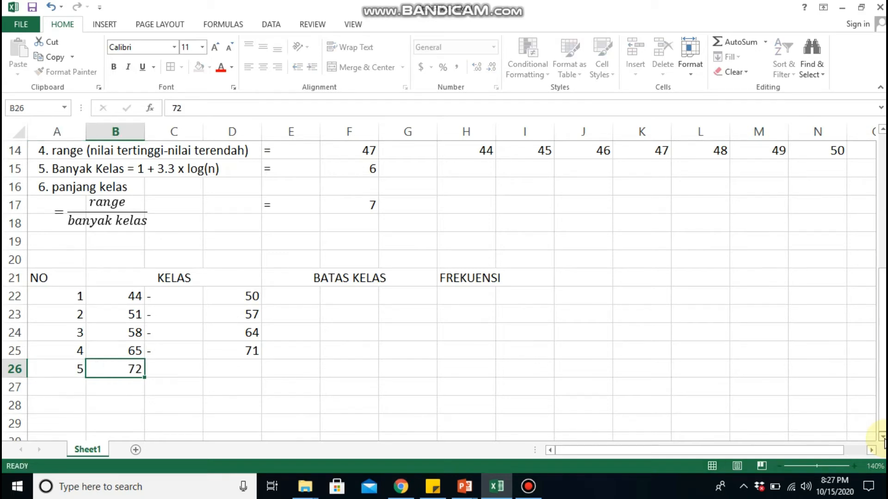
pyautogui.press('Tab')
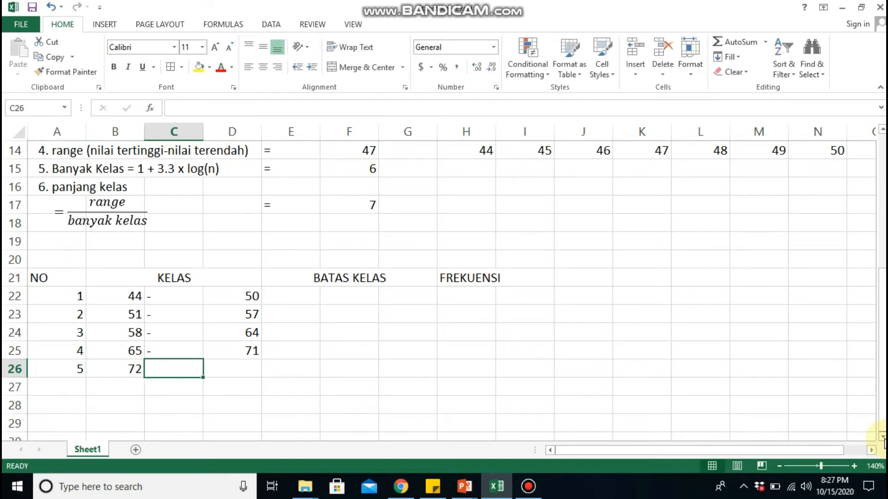
pyautogui.write("'-")
pyautogui.press('Tab')
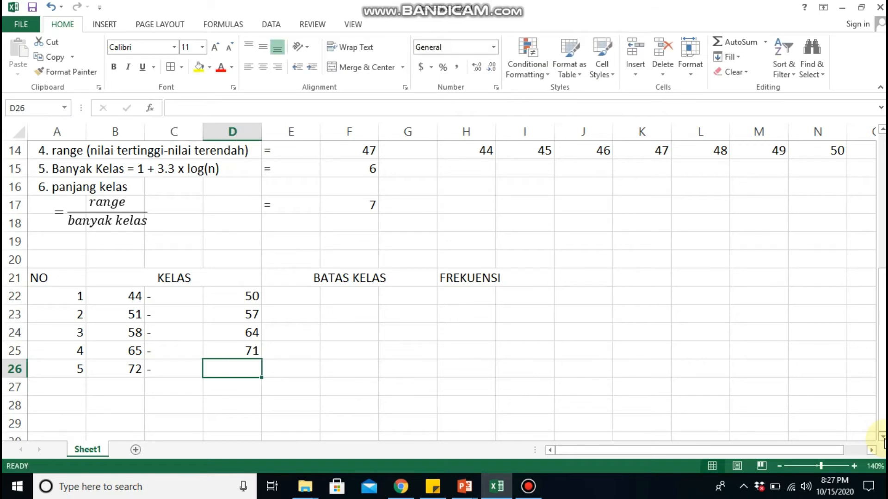
pyautogui.write('7')
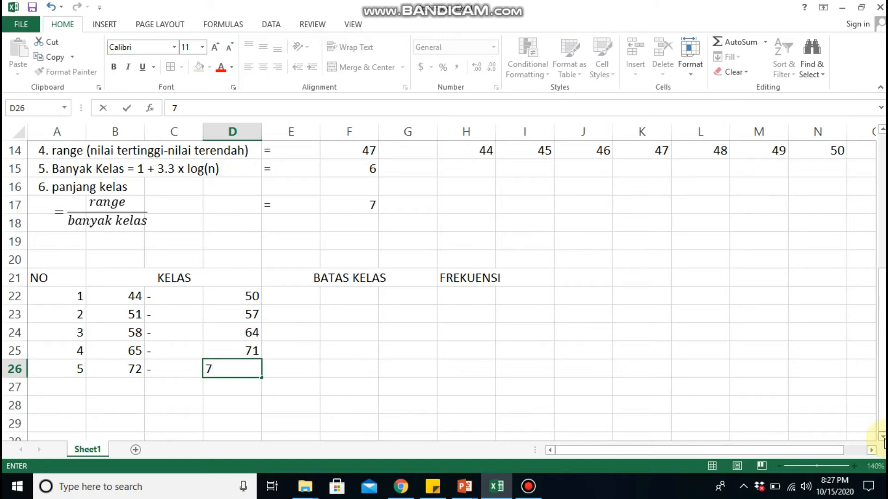
pyautogui.write('8')
pyautogui.press('Return')
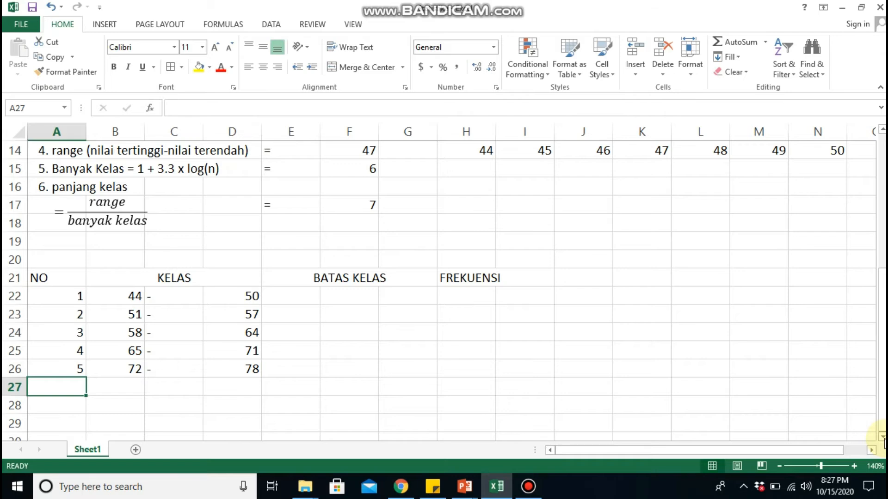
# - Enter the sixth class in row 27 with class number 6, limits 79 and 85, and a dash between them
pyautogui.write('6')
pyautogui.press('Tab')
pyautogui.write('79')
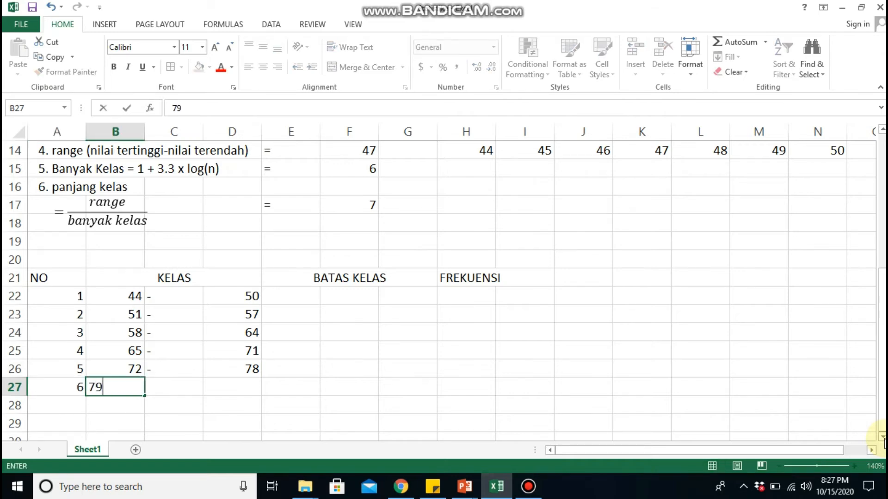
pyautogui.press('Tab')
pyautogui.write("'")
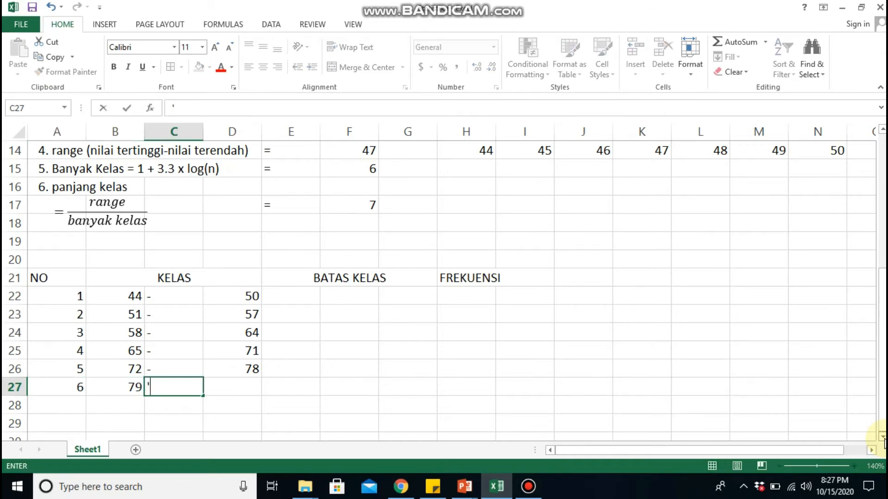
pyautogui.write('-')
pyautogui.press('Tab')
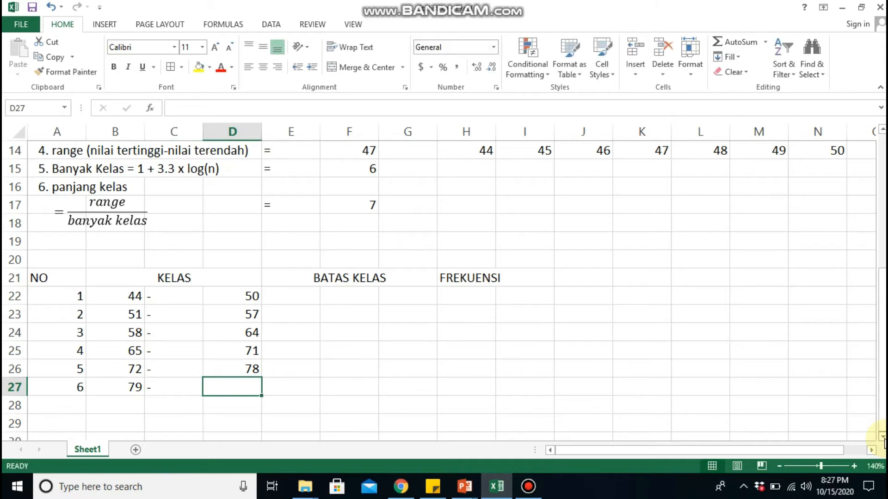
pyautogui.write('85')
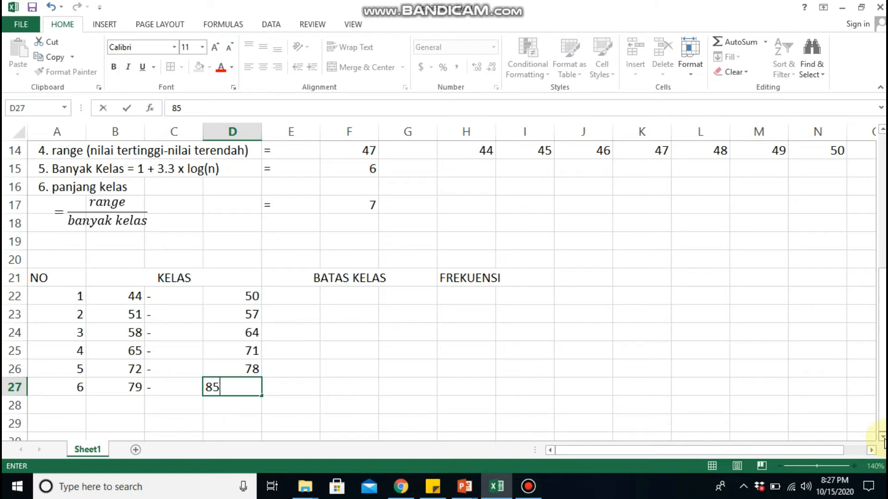
pyautogui.press('Return')
# - Enter the seventh class in row 28 with class number 7, limits 86 and 92, and a dash between them
pyautogui.write('7')
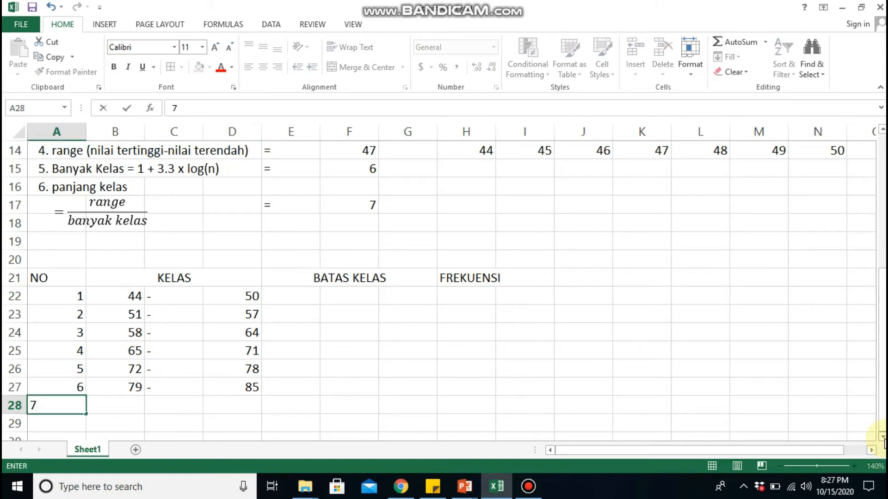
pyautogui.press('Tab')
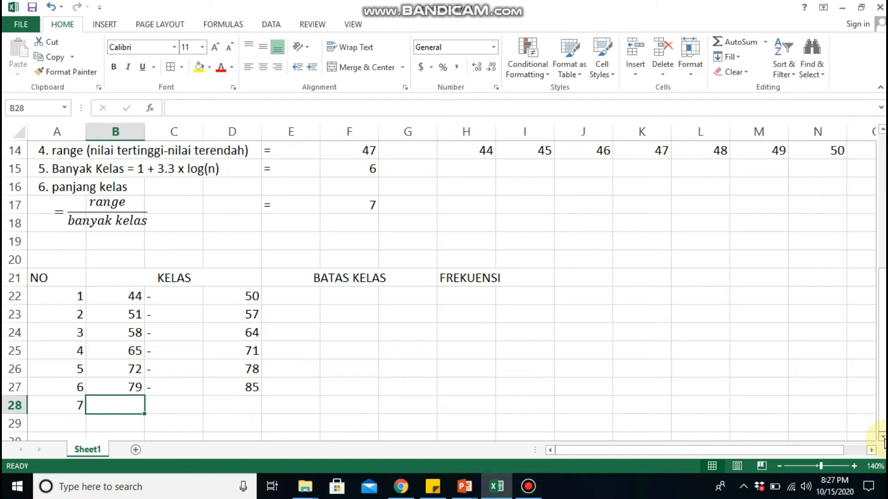
pyautogui.write('86')
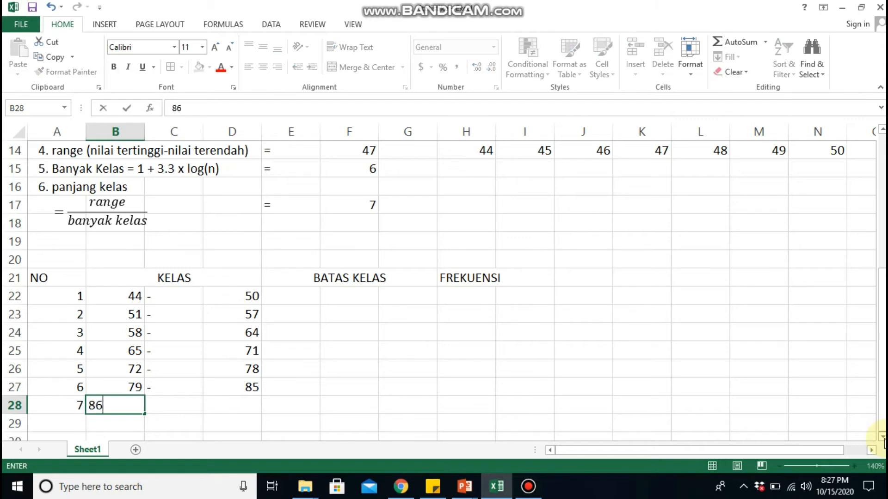
pyautogui.press('Tab')
pyautogui.write("'")
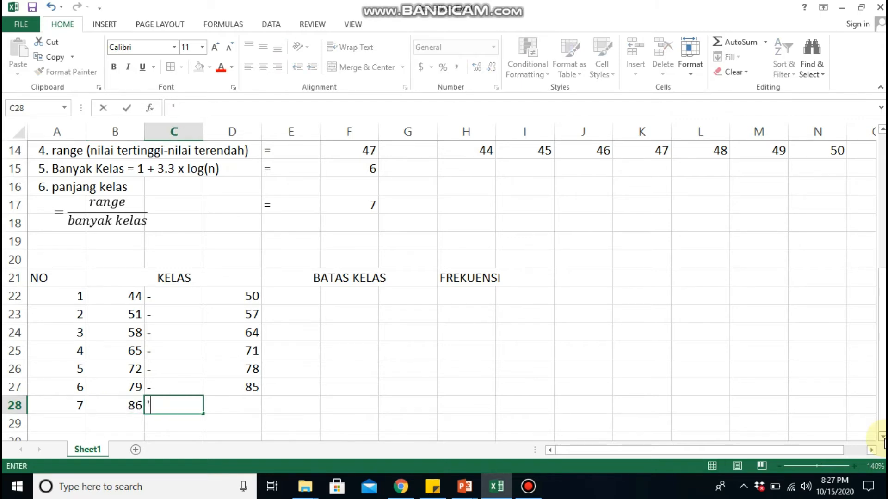
pyautogui.write('-')
pyautogui.press('Tab')
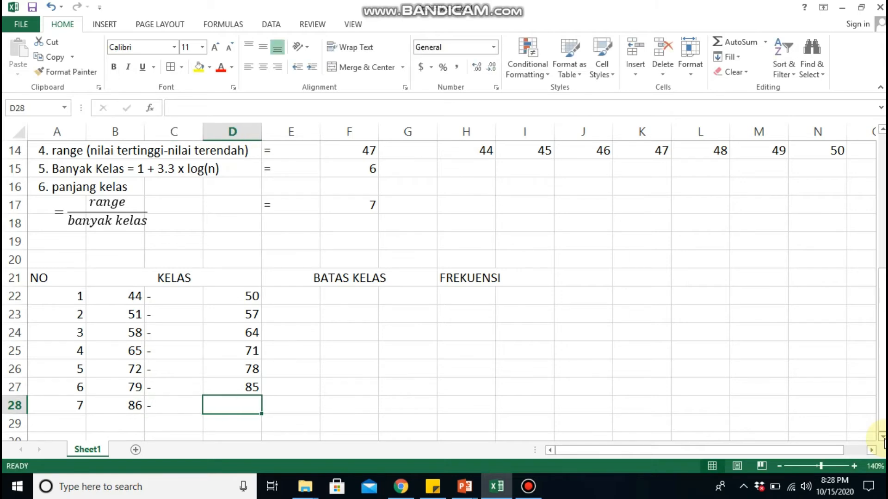
pyautogui.write('9')
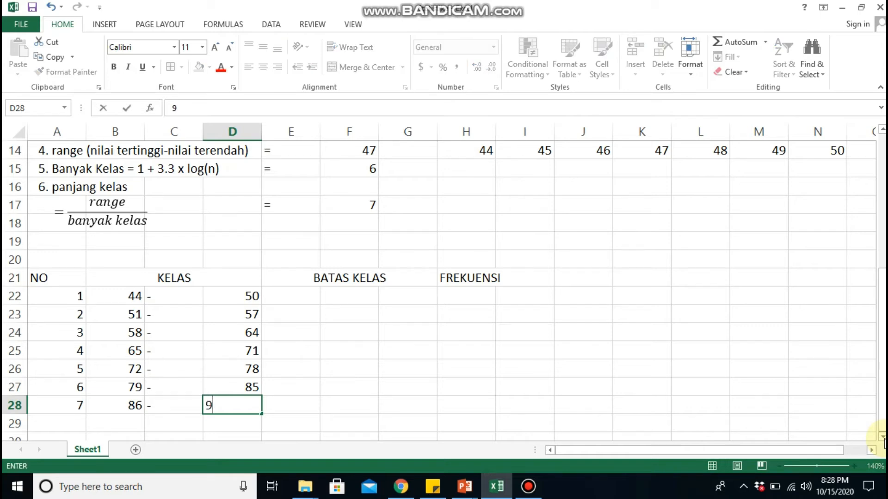
pyautogui.write('2')
pyautogui.press('Return')
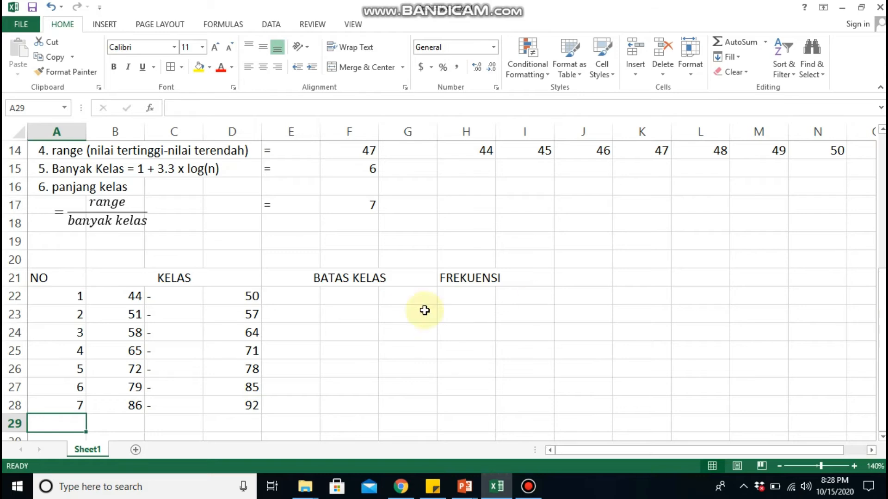
# - Center the dashes between the class limits in C22:C28
pyautogui.click(125, 312)
pyautogui.click(113, 291)
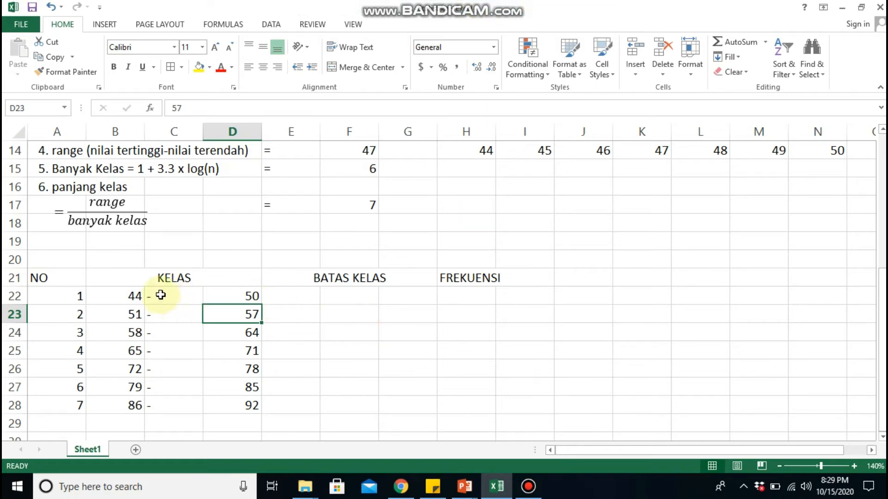
pyautogui.moveTo(159, 296); pyautogui.dragTo(172, 400)
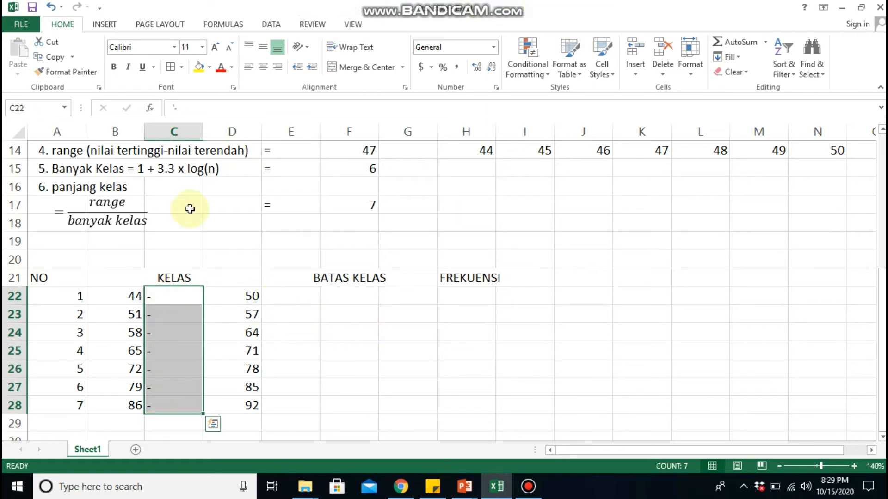
pyautogui.click(268, 68)
pyautogui.click(294, 326)
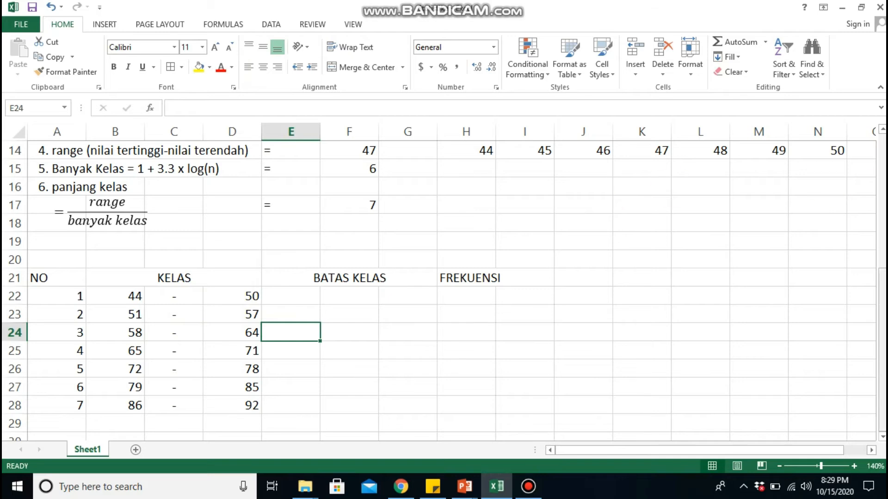
# - Auto-fit column H to the width of the FREKUENSI header
pyautogui.moveTo(882, 301)
pyautogui.mouseDown()
pyautogui.moveTo(882, 281)
pyautogui.moveTo(882, 290)
pyautogui.mouseUp()
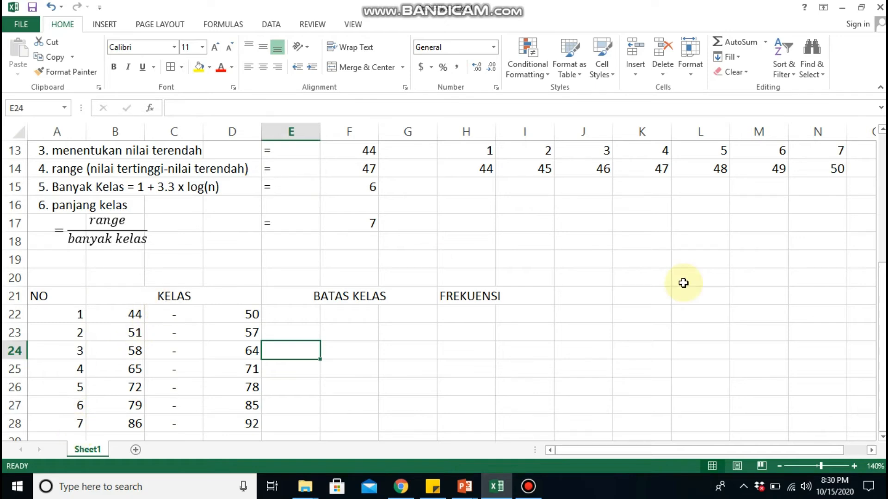
pyautogui.moveTo(882, 292); pyautogui.dragTo(872, 343)
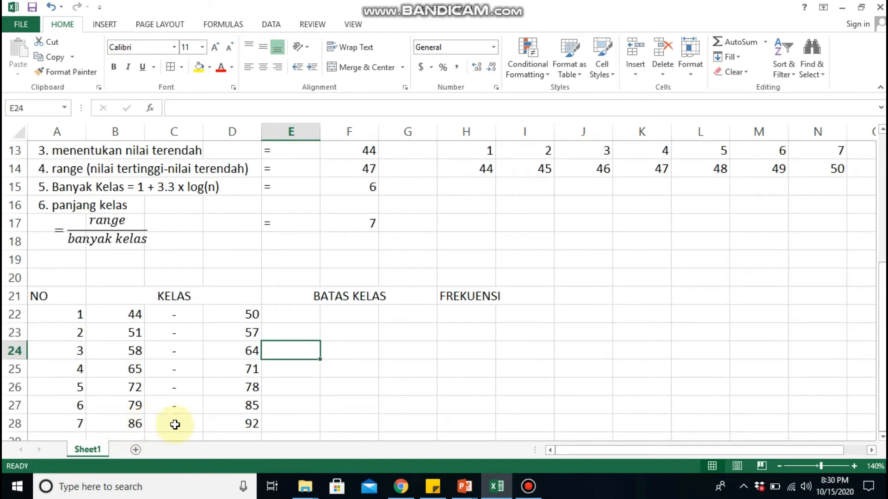
pyautogui.click(282, 317)
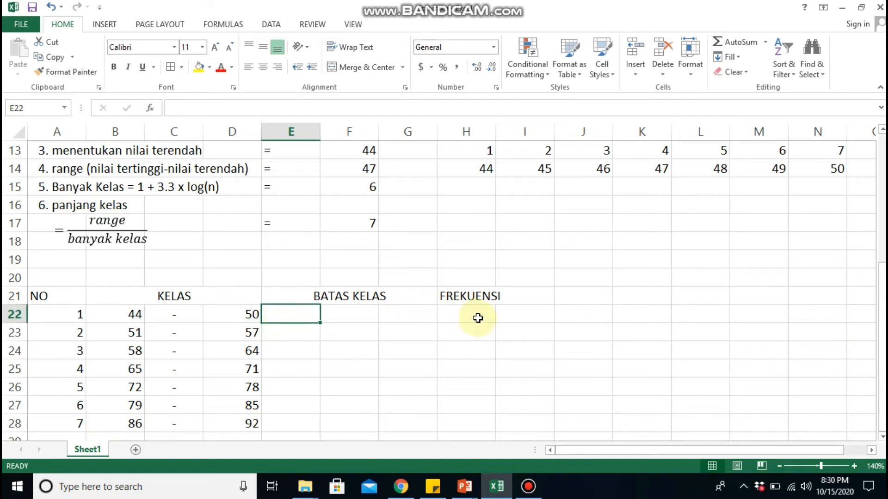
pyautogui.click(482, 292)
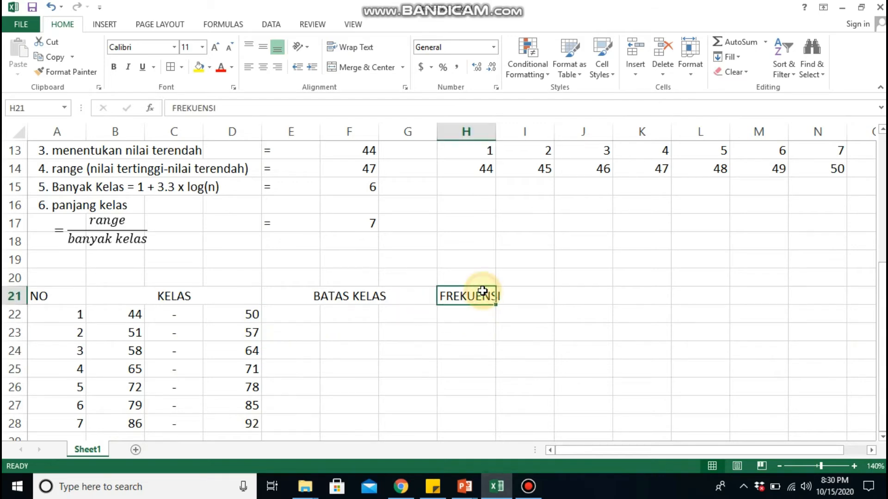
pyautogui.doubleClick(496, 132)
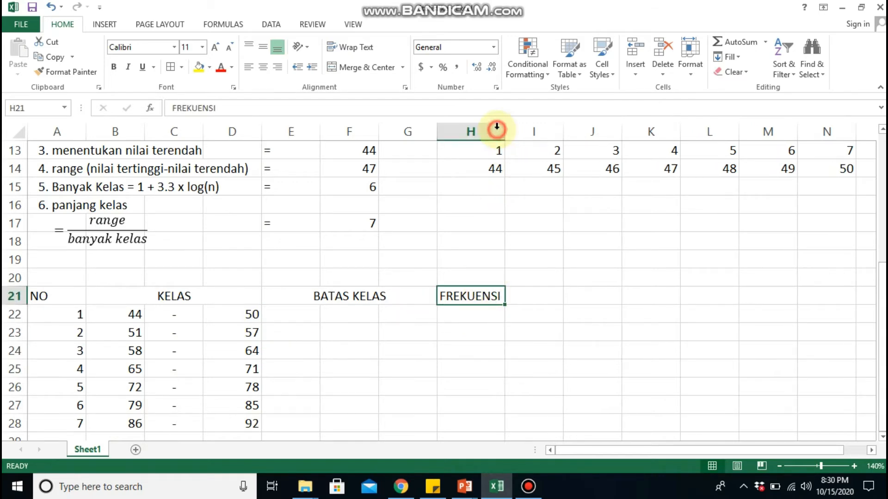
pyautogui.click(310, 314)
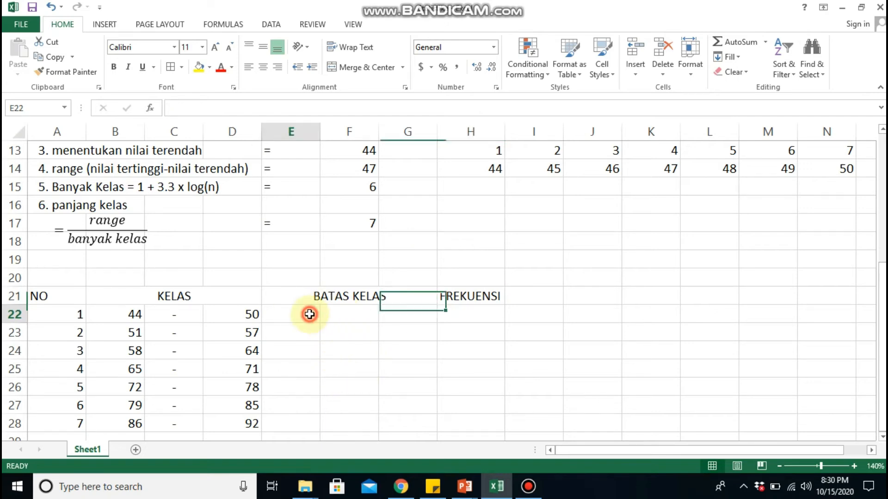
pyautogui.click(484, 313)
# - Zoom the sheet out to 120% and review the original math scores in rows 3 to 6
pyautogui.moveTo(880, 280); pyautogui.dragTo(880, 311)
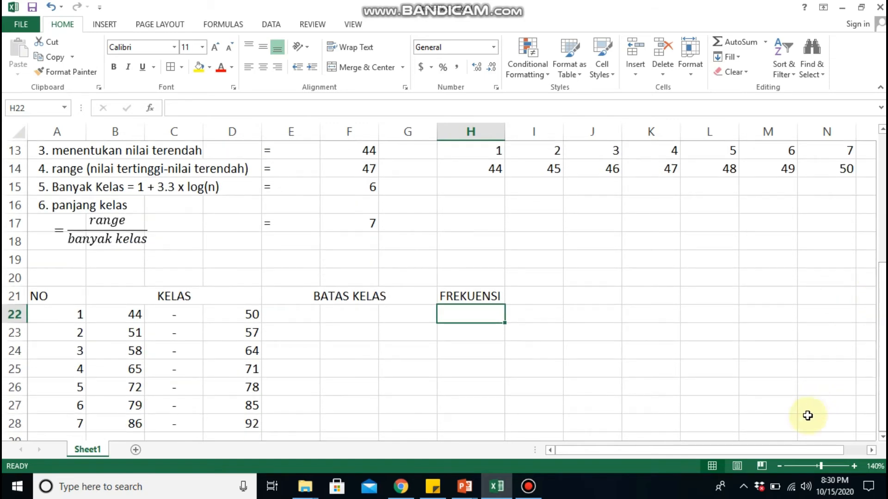
pyautogui.click(780, 466)
pyautogui.click(780, 466)
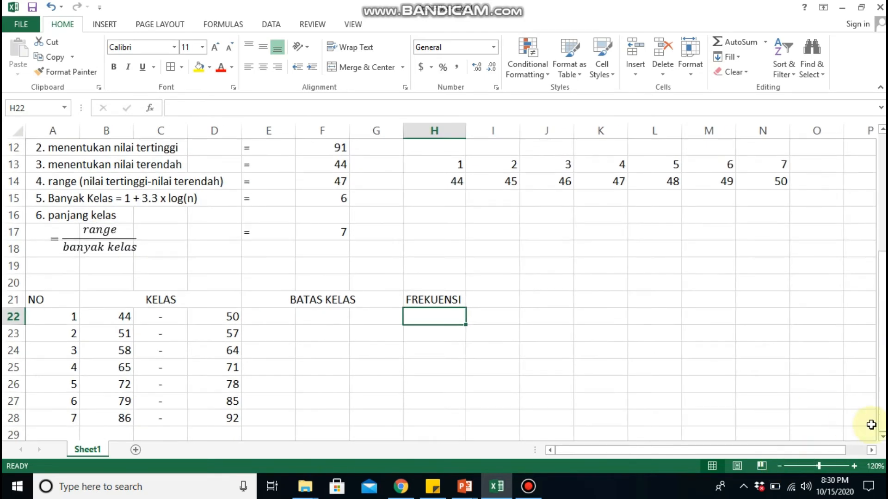
pyautogui.click(819, 333)
pyautogui.moveTo(881, 270); pyautogui.dragTo(880, 270)
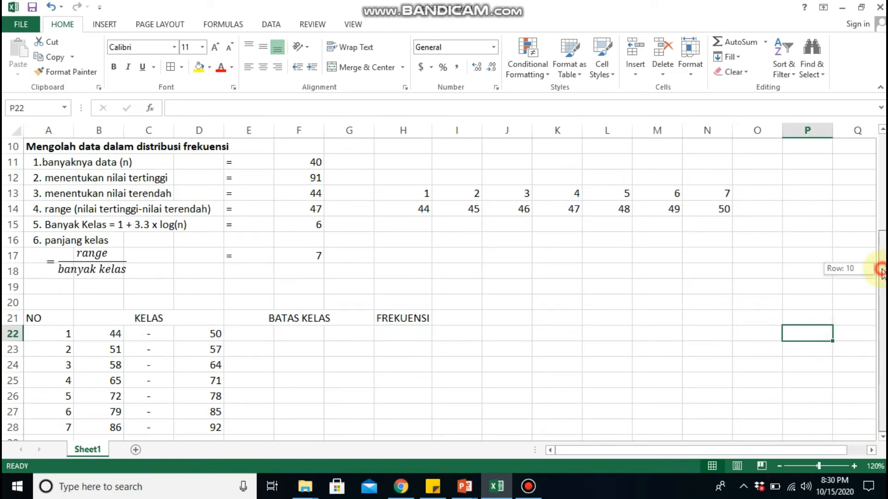
pyautogui.moveTo(864, 342); pyautogui.dragTo(866, 124)
pyautogui.click(43, 175)
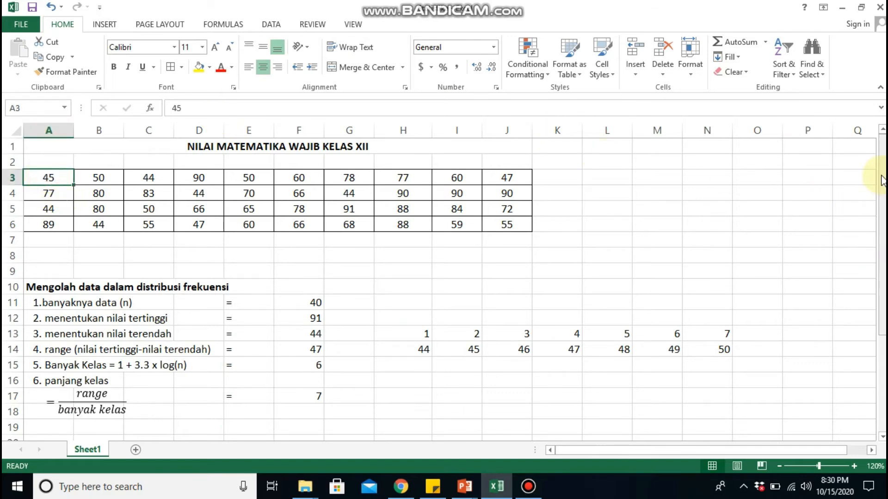
pyautogui.moveTo(883, 176); pyautogui.dragTo(867, 292)
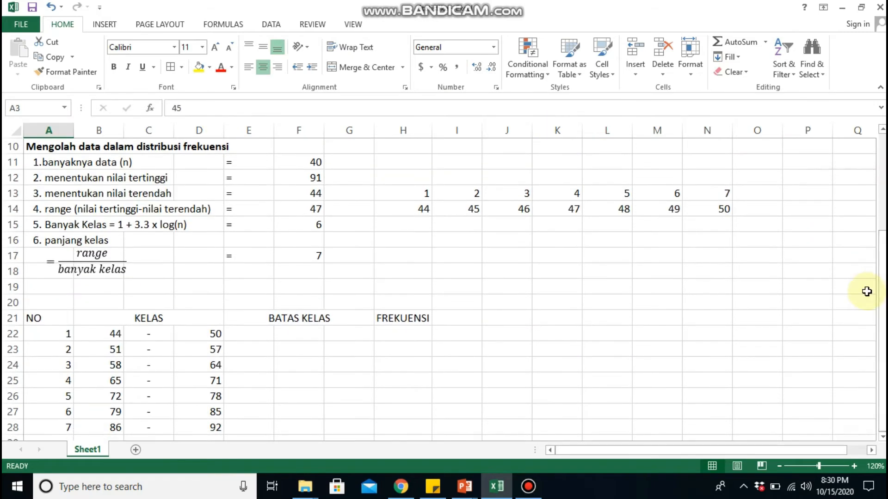
# - Enter a single tally mark I in H22 as the first frequency count for the 44–50 class
pyautogui.click(402, 333)
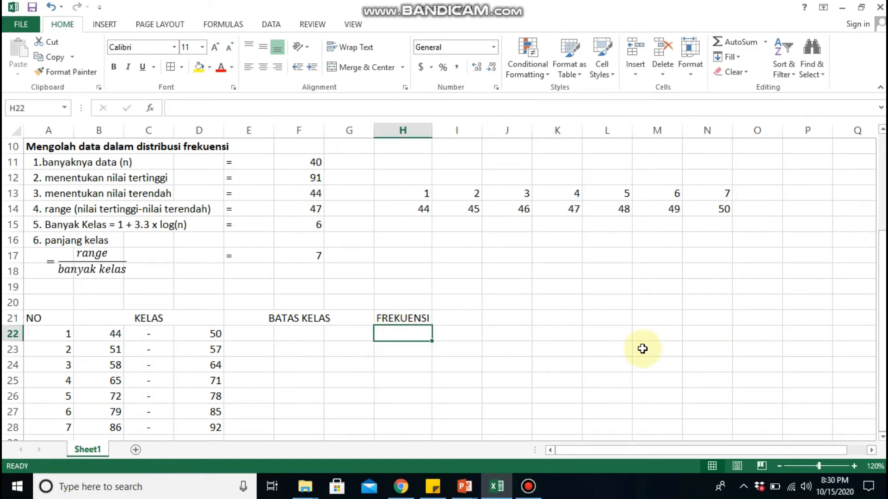
pyautogui.write('i')
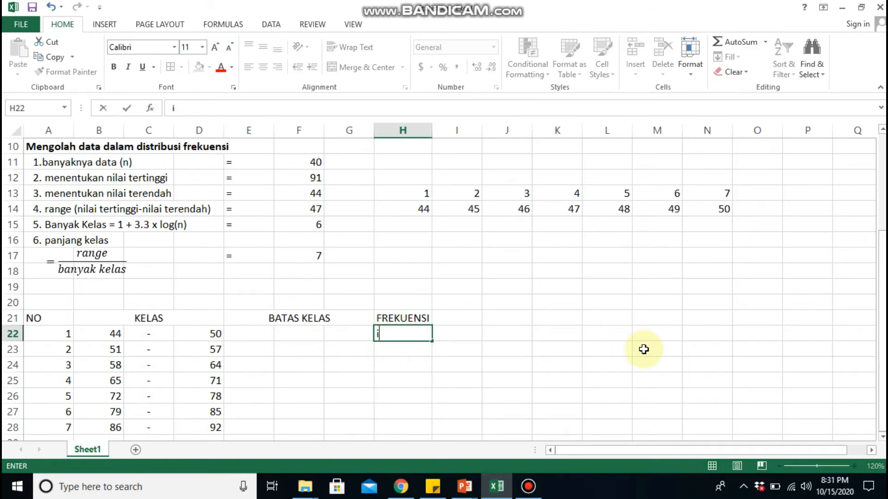
pyautogui.press('BackSpace')
pyautogui.press('Right')
pyautogui.press('Left')
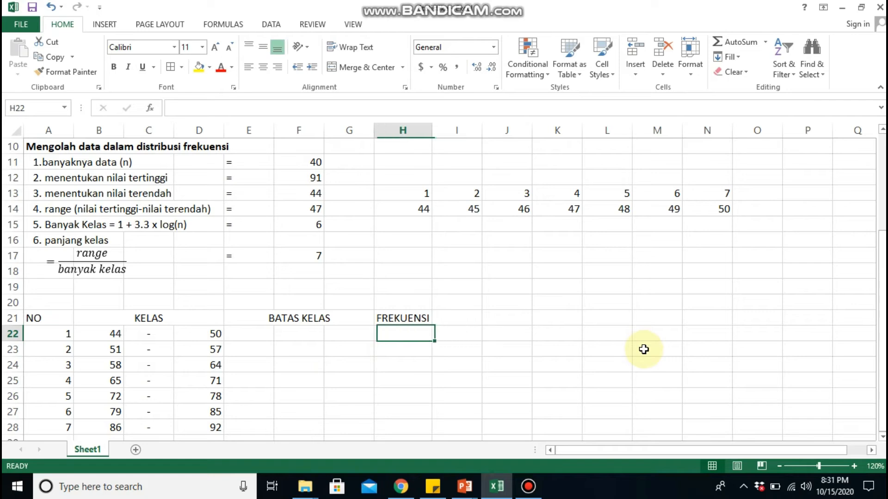
pyautogui.write('i')
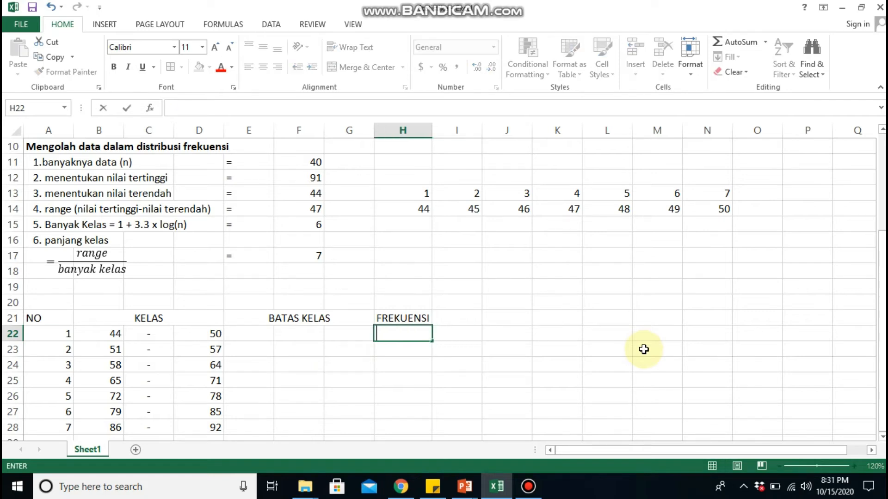
pyautogui.click(515, 328)
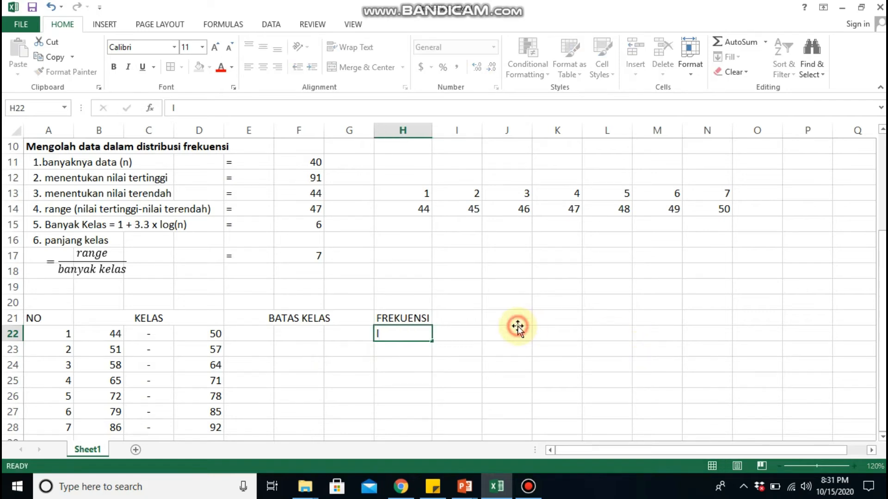
pyautogui.click(402, 335)
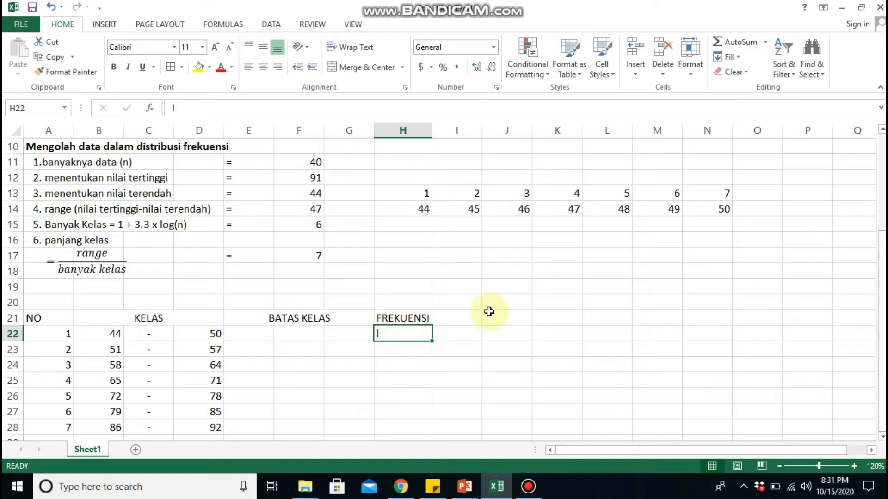
# - Mark the counted score 45 in A3 by changing its font color to red
pyautogui.moveTo(881, 276); pyautogui.dragTo(881, 180)
pyautogui.click(48, 180)
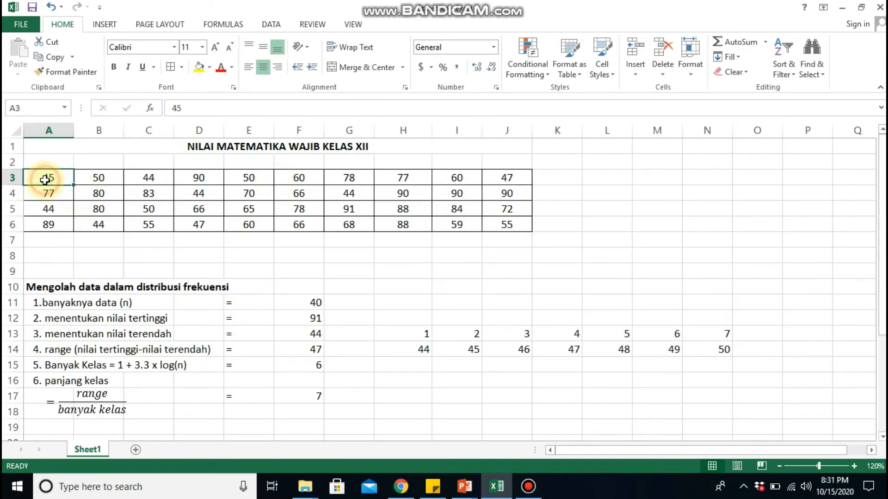
pyautogui.click(231, 69)
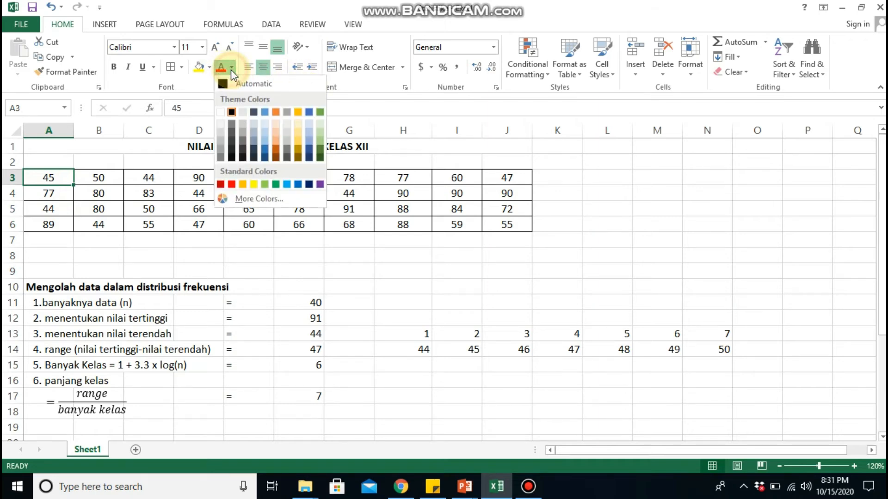
pyautogui.click(231, 184)
# - Count the score in B3 by extending the tally in H22 to two marks, II
pyautogui.click(114, 179)
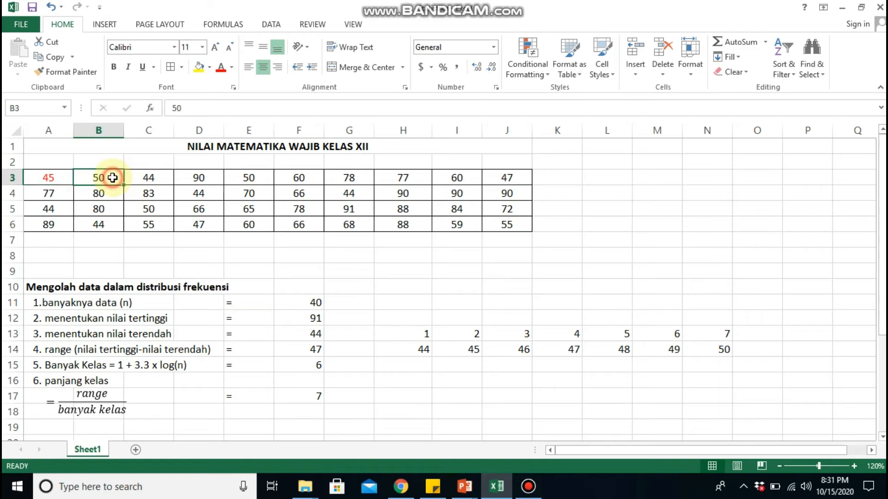
pyautogui.moveTo(881, 175); pyautogui.dragTo(840, 304)
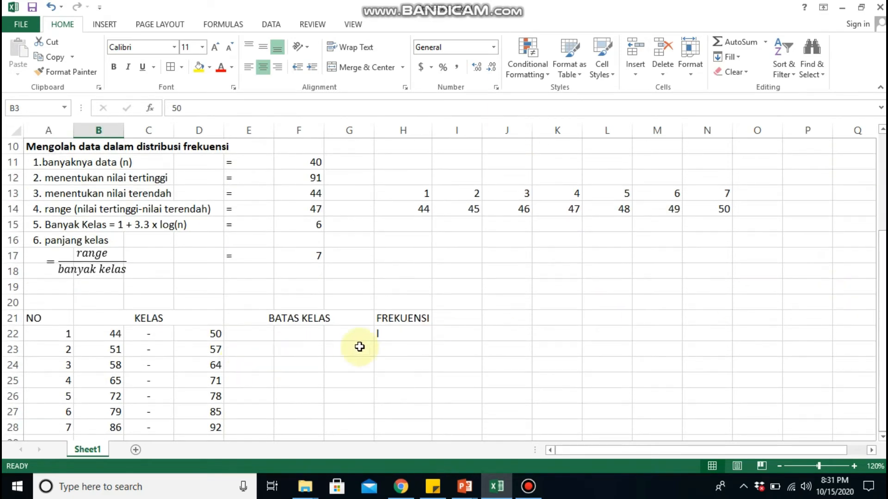
pyautogui.click(403, 329)
pyautogui.click(227, 108)
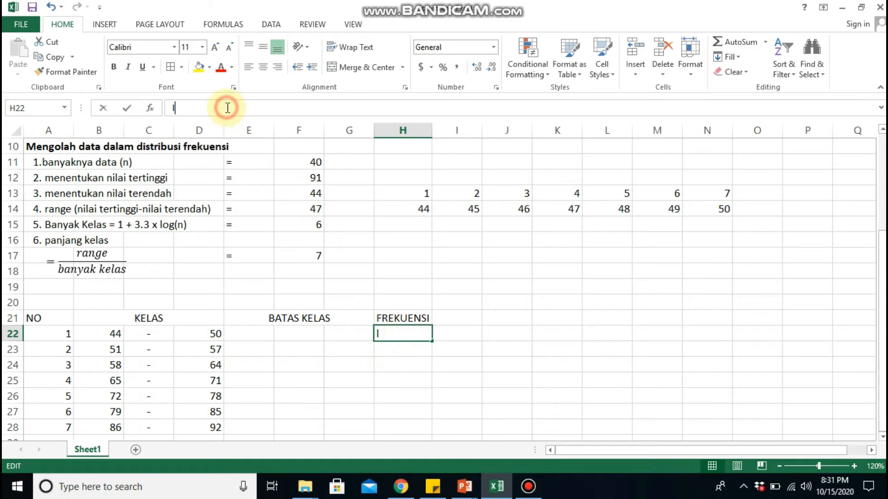
pyautogui.write('I')
pyautogui.press('Return')
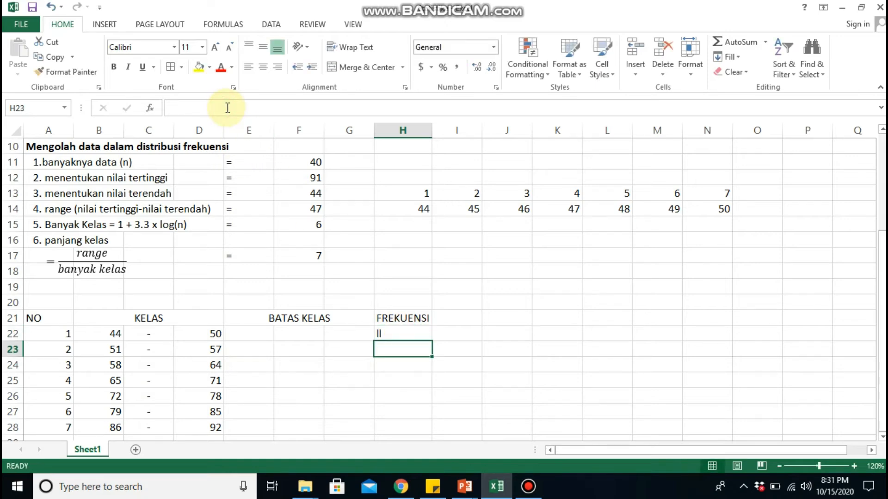
# - Color the scores in B3 and C3 red to mark them as counted
pyautogui.press('Up')
pyautogui.moveTo(883, 254); pyautogui.dragTo(884, 159)
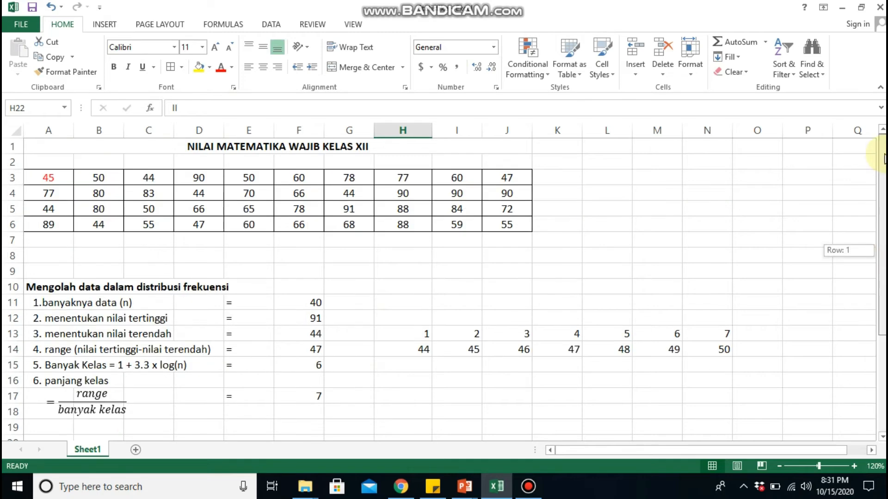
pyautogui.click(98, 178)
pyautogui.click(221, 67)
pyautogui.press('Right')
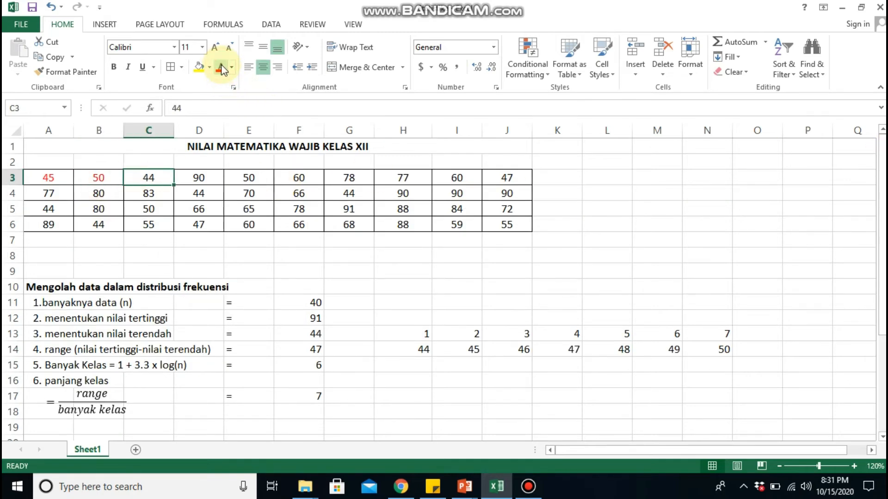
pyautogui.click(221, 67)
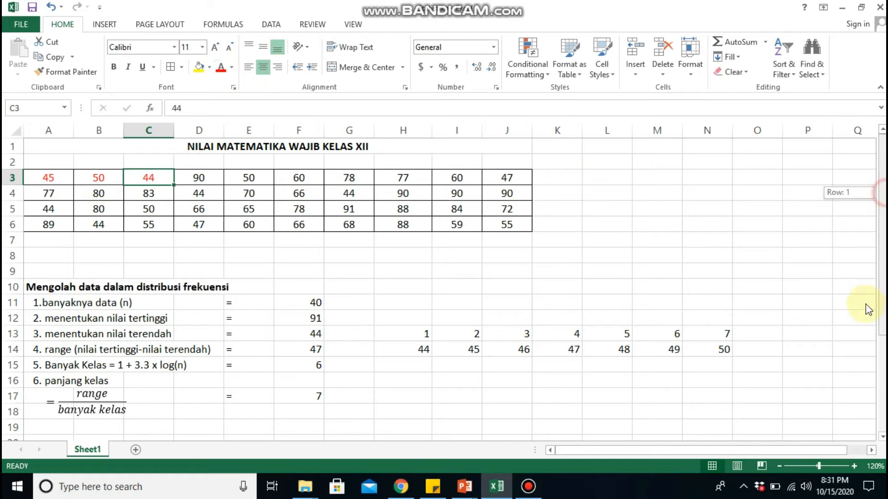
# - Extend the tally for the 44–50 class in H22 to three marks, III
pyautogui.scroll(-3, 866, 307)
pyautogui.click(408, 338)
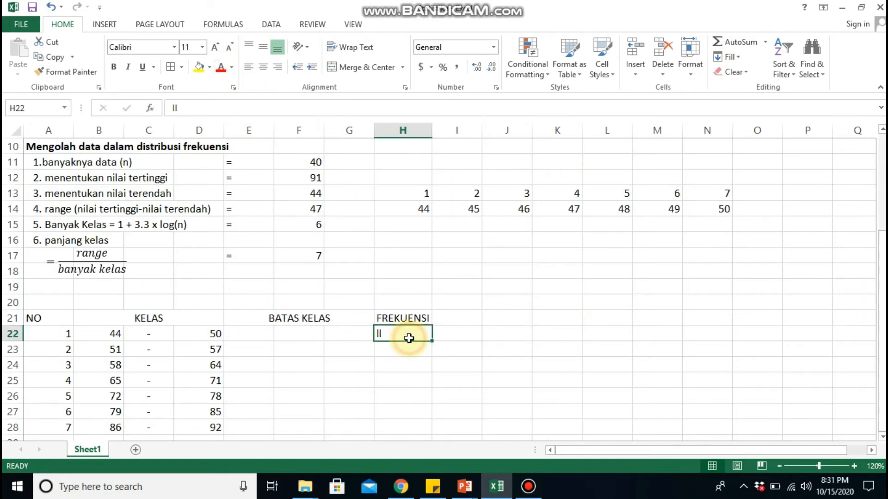
pyautogui.doubleClick(411, 339)
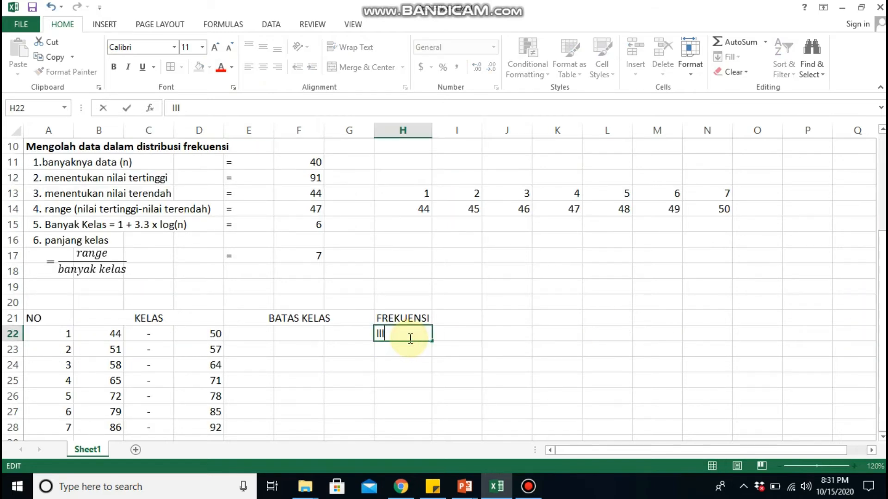
pyautogui.press('Return')
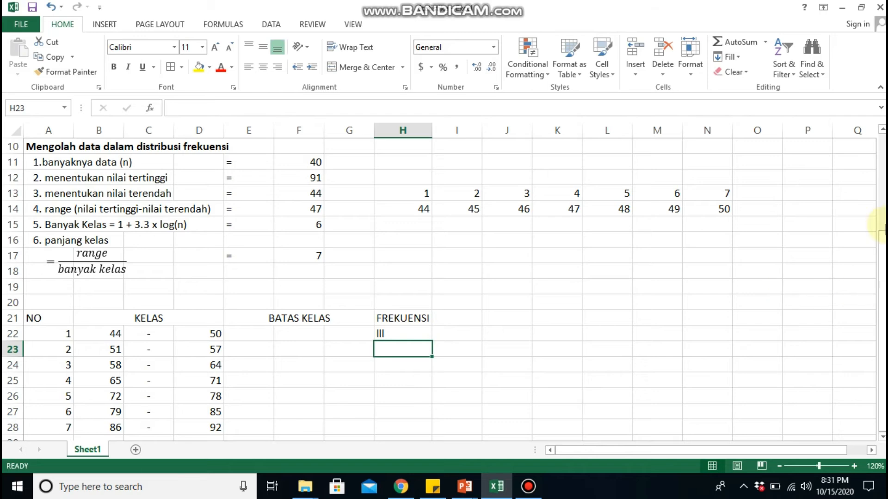
# - Color the score 90 in D3 red to mark it as counted
pyautogui.moveTo(882, 248); pyautogui.dragTo(884, 149)
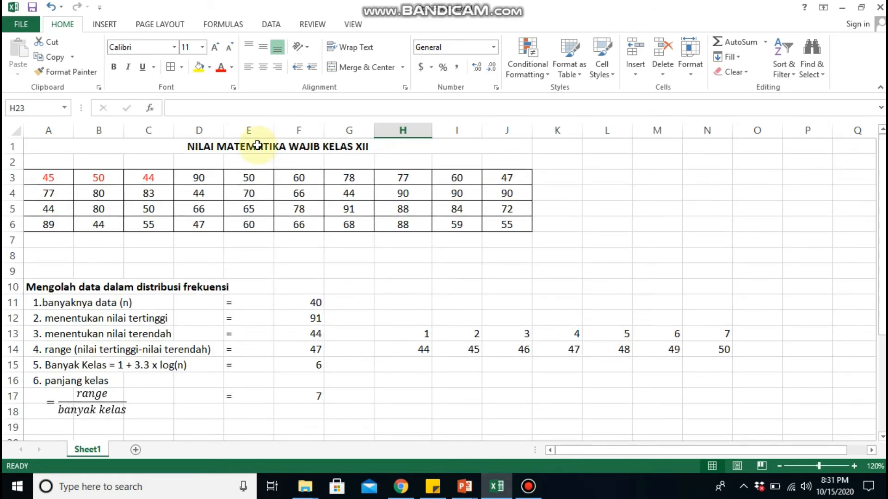
pyautogui.click(199, 178)
pyautogui.click(220, 67)
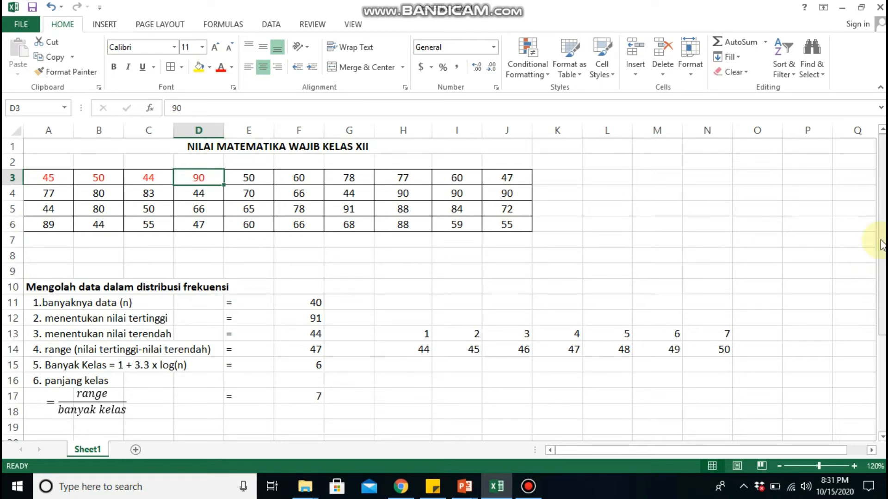
# - Enter a tally mark I in H28 to count the score 90 in the 86–92 class
pyautogui.click(295, 383)
pyautogui.press('Down')
pyautogui.press('Down')
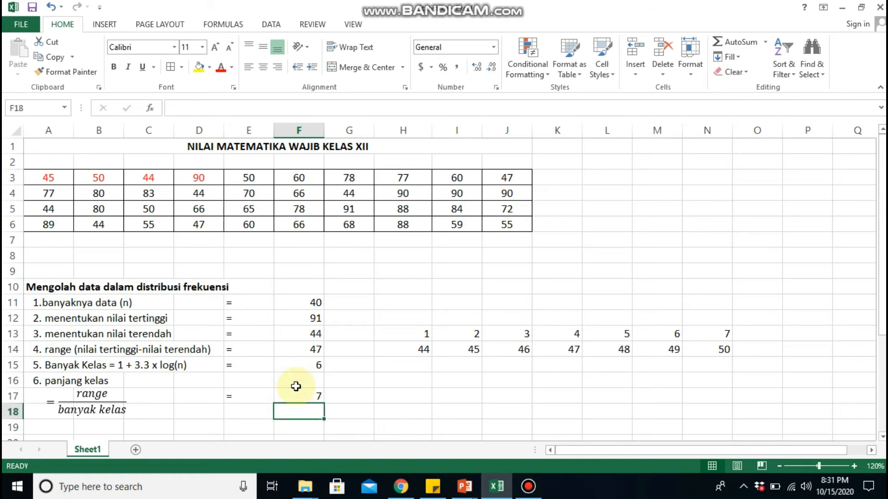
pyautogui.press('Down')
pyautogui.press('Down')
pyautogui.press('Down')
pyautogui.press('Down')
pyautogui.press('Down')
pyautogui.press('Down')
pyautogui.press('Down')
pyautogui.press('Down')
pyautogui.press('Down')
pyautogui.press('Down')
pyautogui.press('Down')
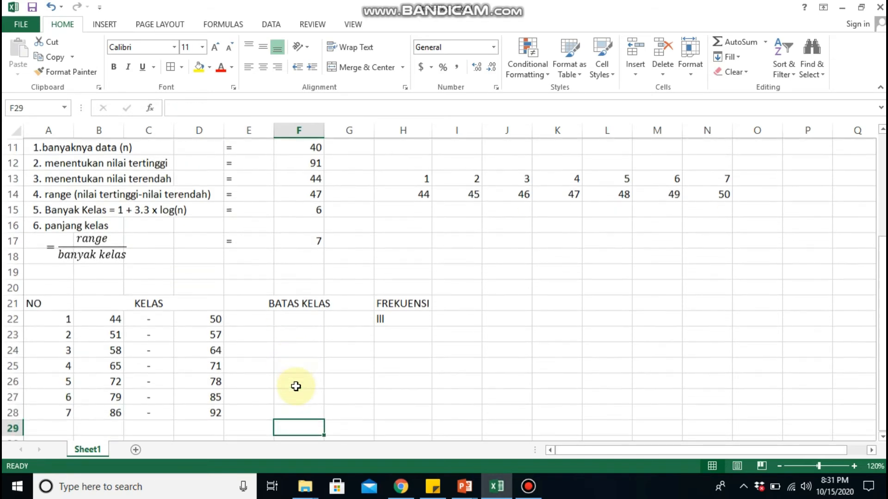
pyautogui.press('Up')
pyautogui.press('Right')
pyautogui.press('Right')
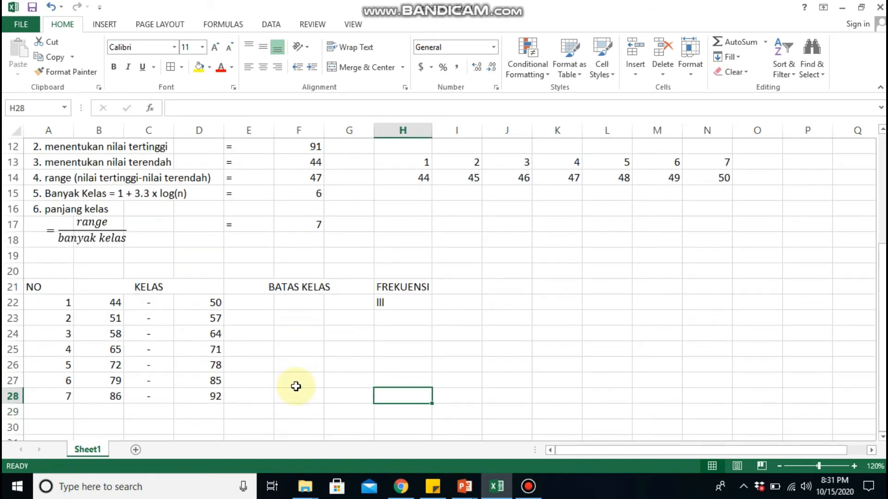
pyautogui.write('I')
pyautogui.press('Return')
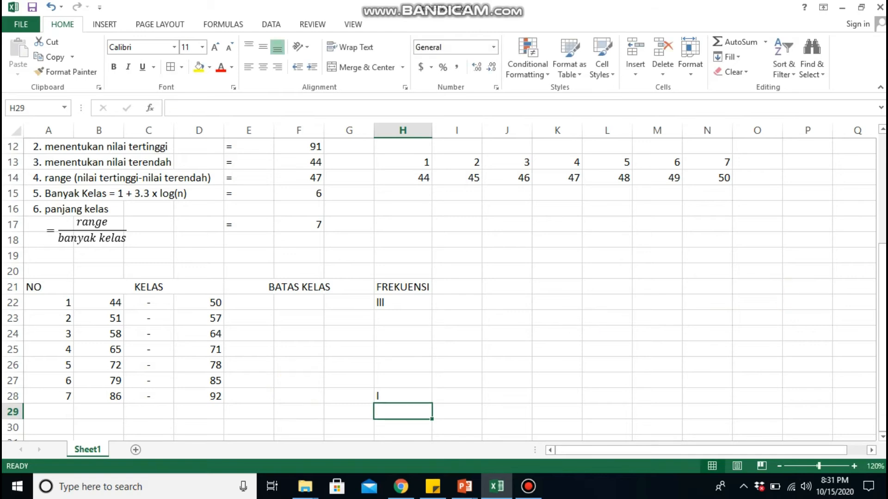
# - Color the score 50 in E3 red and extend the tally in H22 to four marks, IIII
pyautogui.moveTo(883, 282); pyautogui.dragTo(882, 168)
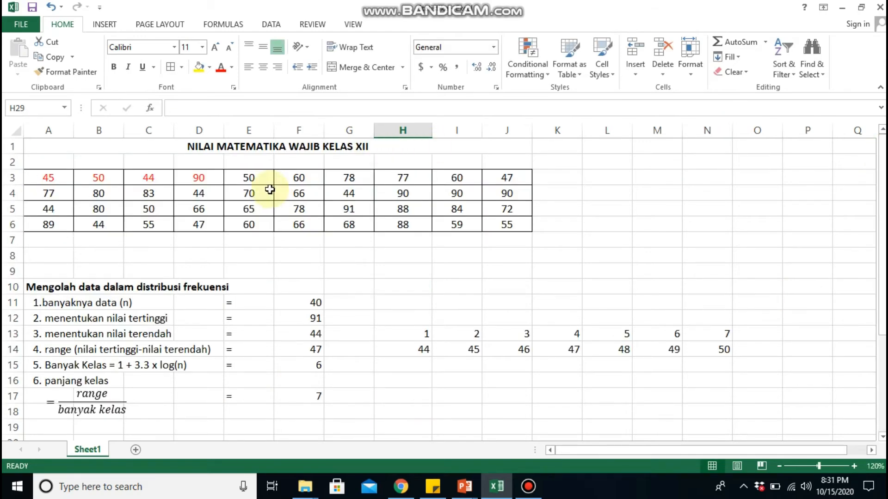
pyautogui.click(248, 175)
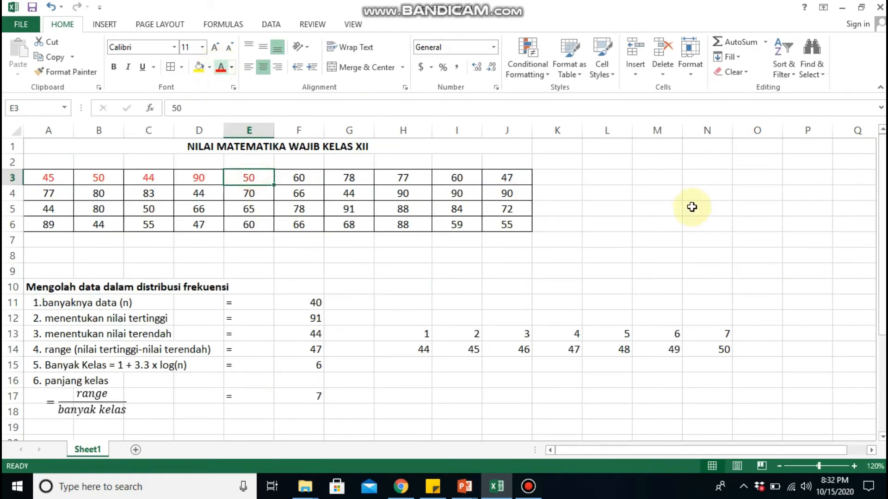
pyautogui.moveTo(882, 196); pyautogui.dragTo(880, 291)
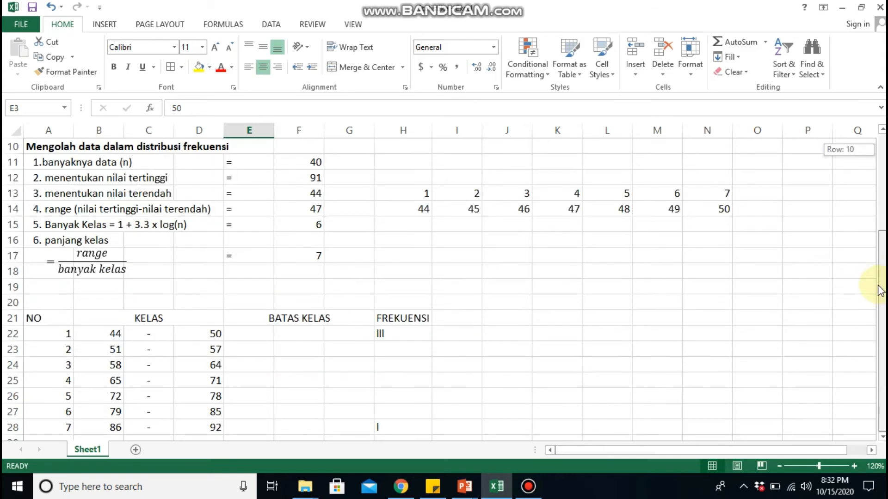
pyautogui.doubleClick(402, 335)
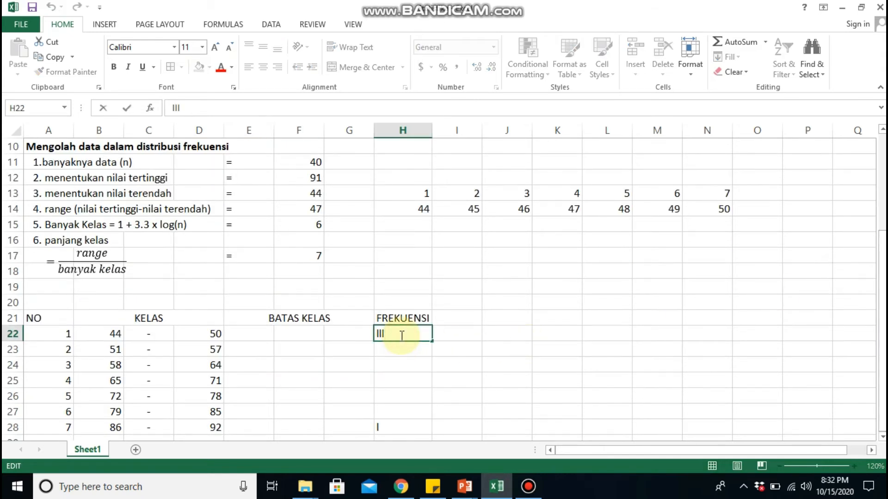
pyautogui.write('i')
pyautogui.press('Return')
# - Color the score 60 in F3 red to mark it as counted
pyautogui.moveTo(883, 282); pyautogui.dragTo(882, 185)
pyautogui.click(293, 177)
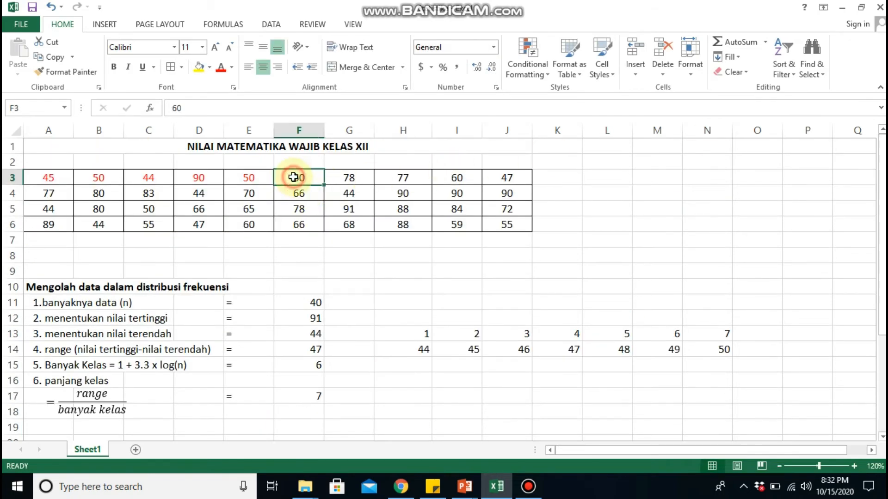
pyautogui.click(221, 68)
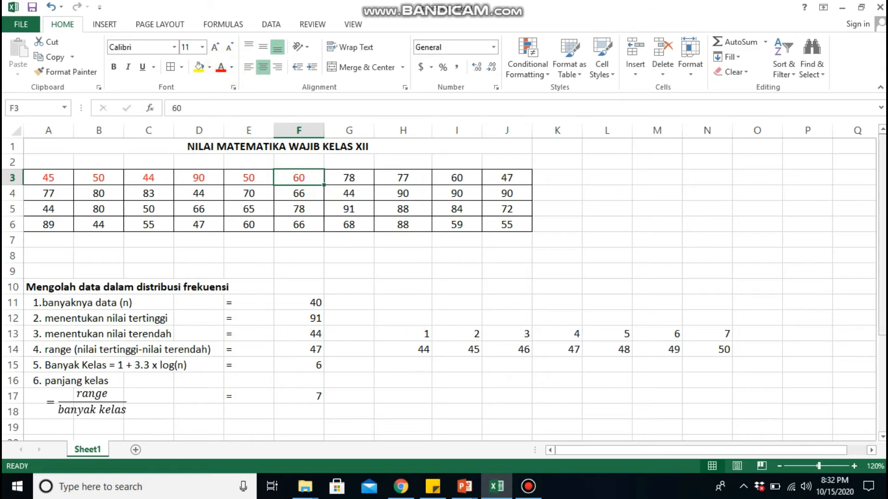
# - Enter a tally mark I in H24 to count the score 60 in the 58–64 class
pyautogui.moveTo(882, 222); pyautogui.dragTo(882, 317)
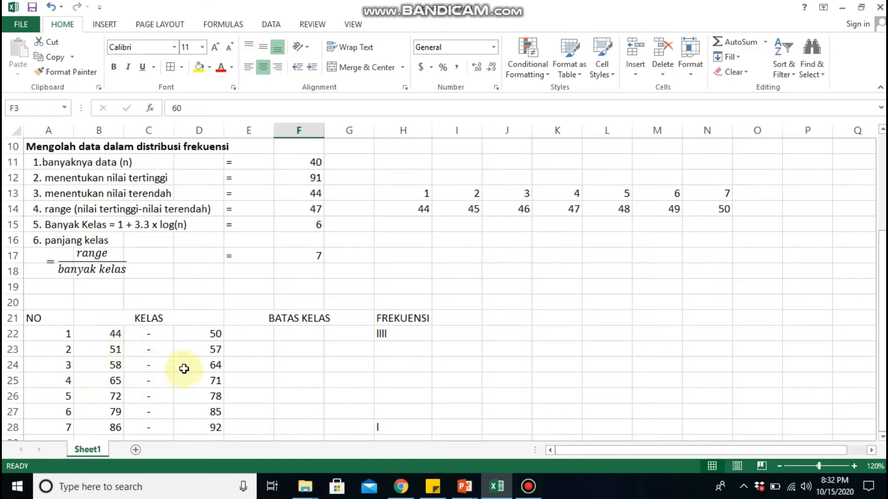
pyautogui.click(387, 369)
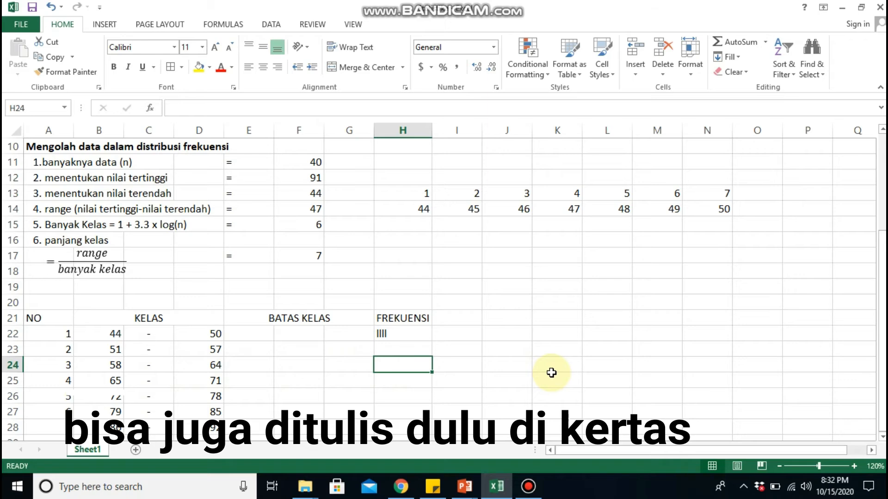
pyautogui.write('i')
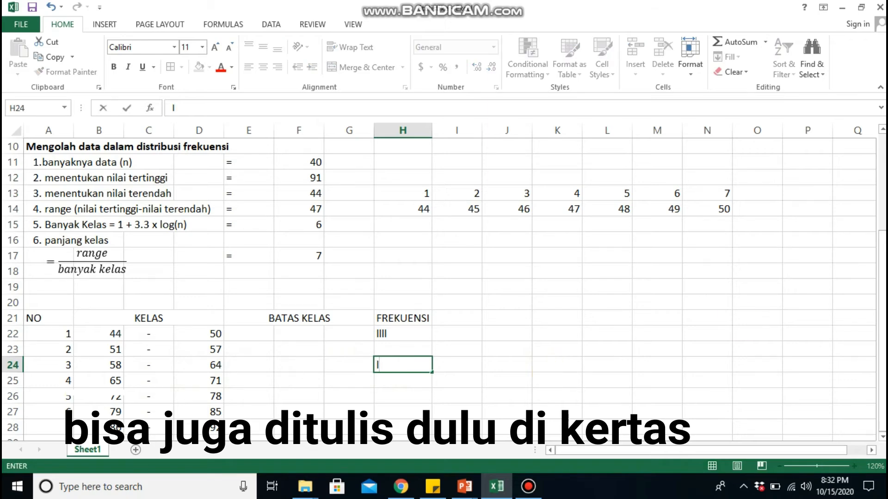
pyautogui.moveTo(882, 282); pyautogui.dragTo(883, 182)
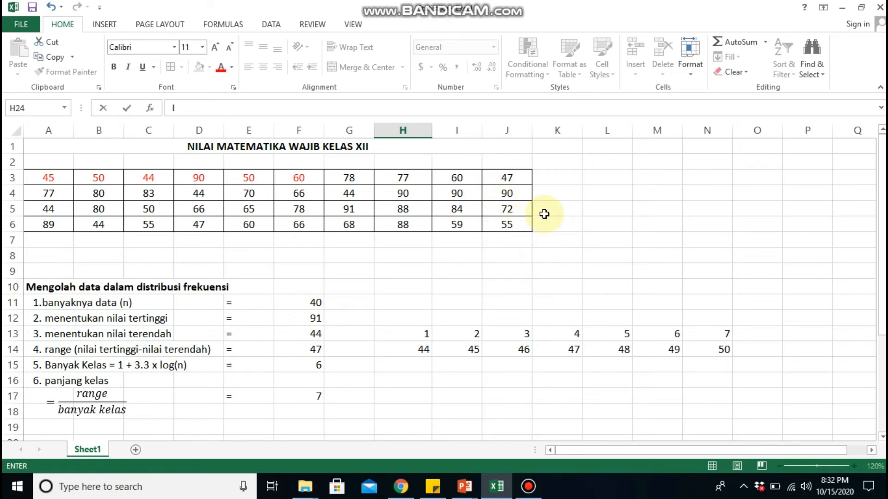
pyautogui.moveTo(880, 173); pyautogui.dragTo(882, 162)
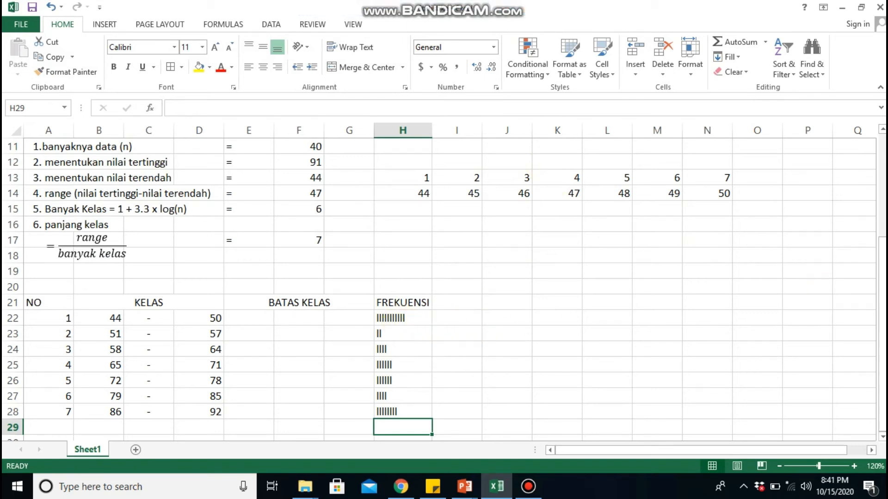
# - Color the whole score table A3:J6 red to mark every score as counted
pyautogui.moveTo(882, 296); pyautogui.dragTo(881, 296)
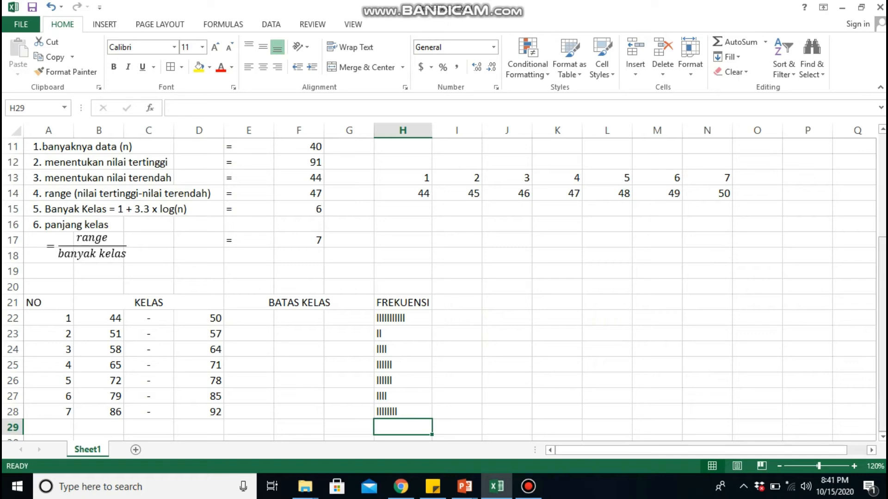
pyautogui.moveTo(882, 238); pyautogui.dragTo(866, 186)
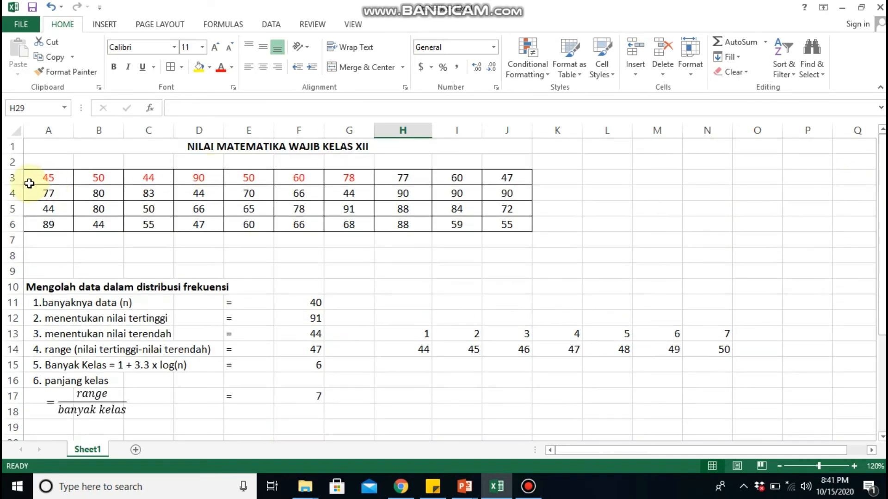
pyautogui.moveTo(28, 182); pyautogui.dragTo(504, 225)
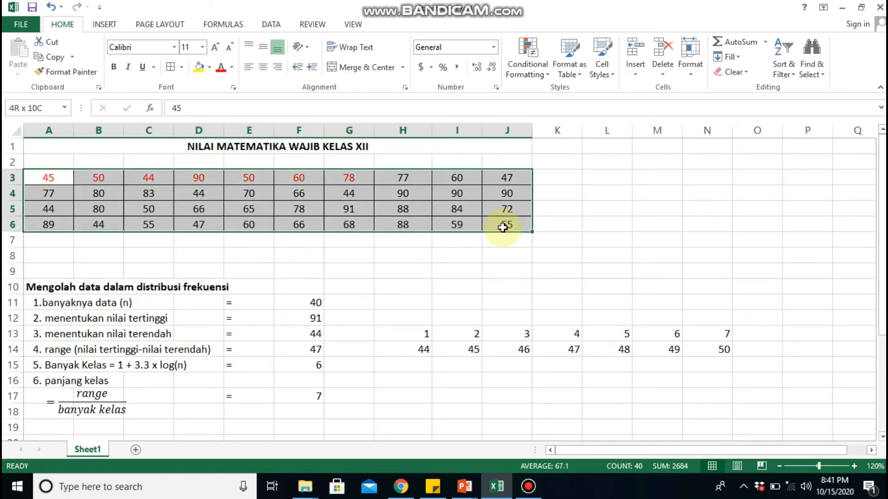
pyautogui.click(221, 68)
pyautogui.click(693, 192)
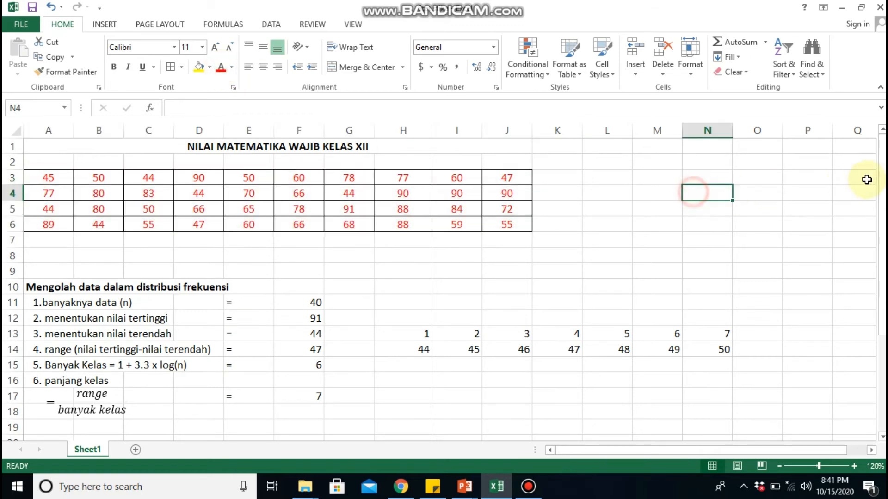
# - Enter the tally counts 11, 2 and 4 for the first three classes in I22:I24
pyautogui.moveTo(882, 185); pyautogui.dragTo(876, 305)
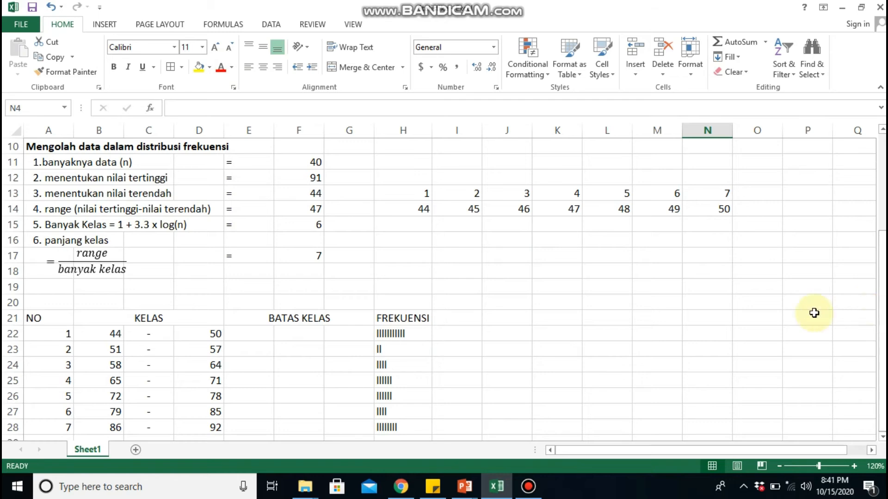
pyautogui.click(421, 332)
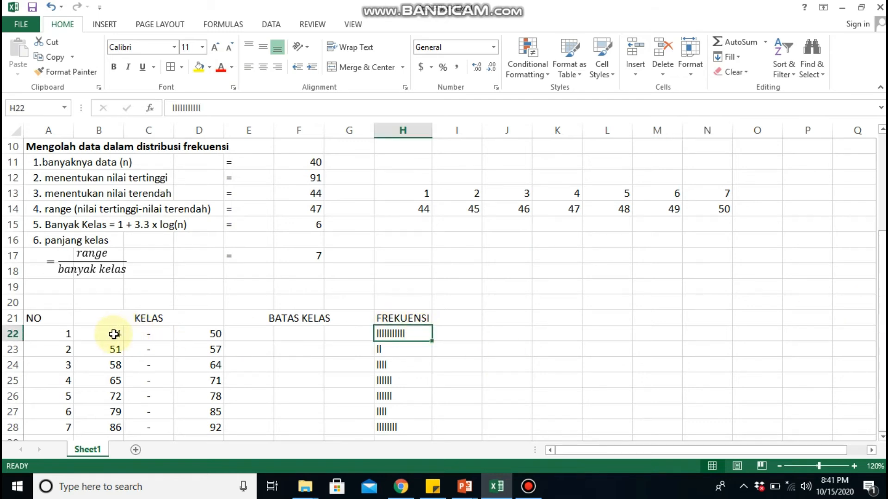
pyautogui.press('Right')
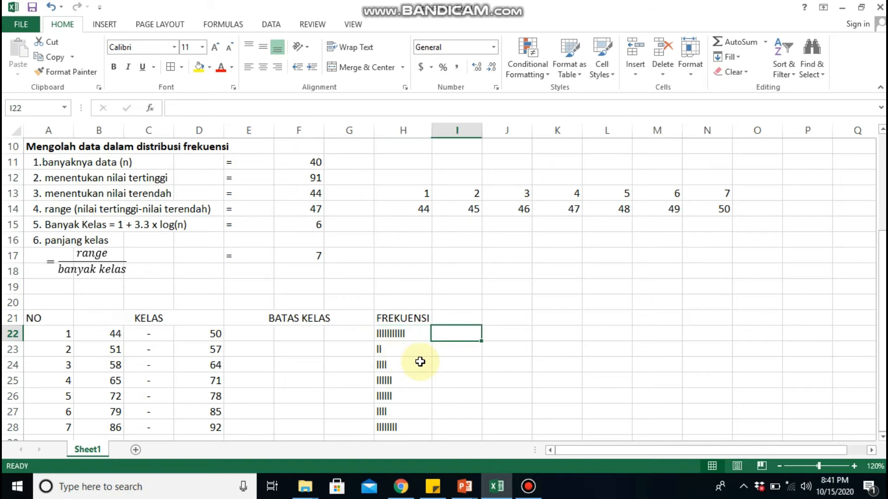
pyautogui.write('11')
pyautogui.press('Return')
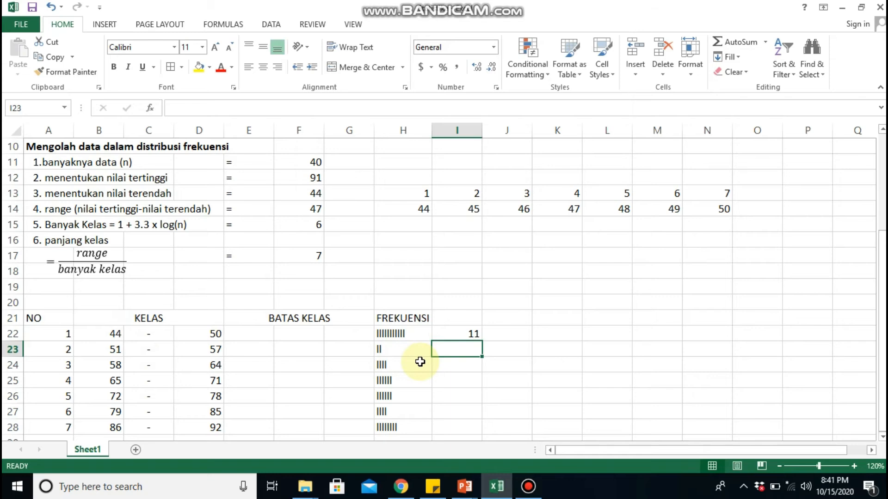
pyautogui.write('2')
pyautogui.press('Up')
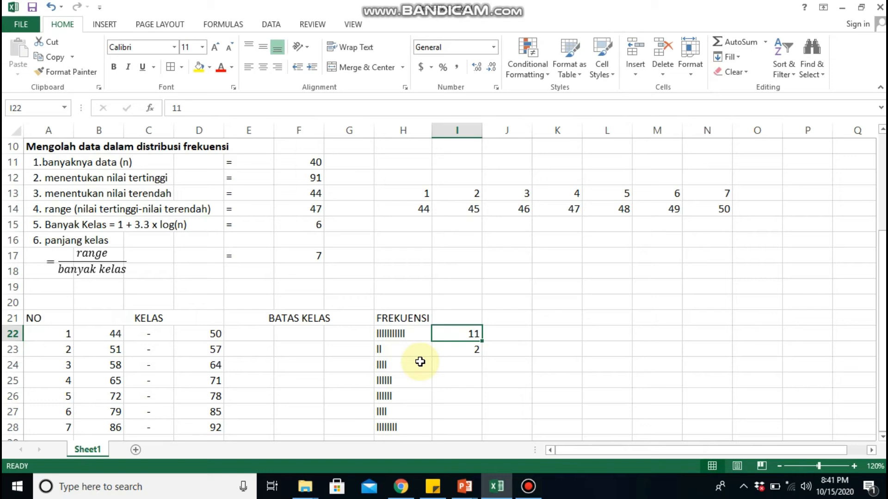
pyautogui.press('Down')
pyautogui.press('Down')
pyautogui.write('4')
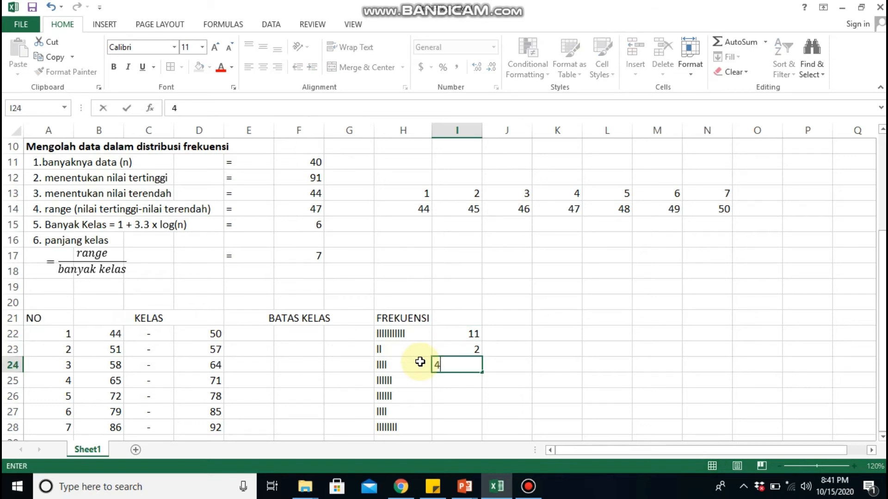
pyautogui.press('Return')
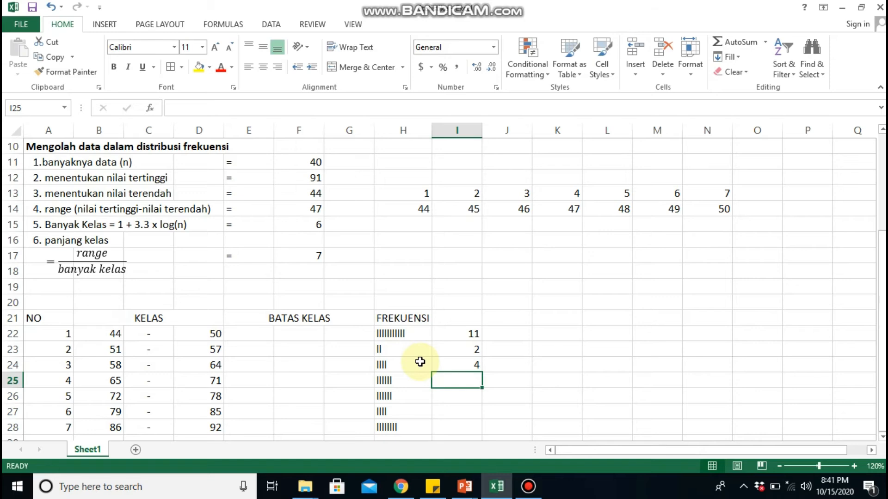
# - Enter the tally counts 6, 5, 4 and 8 for the remaining four classes in I25:I28
pyautogui.write('6')
pyautogui.press('Return')
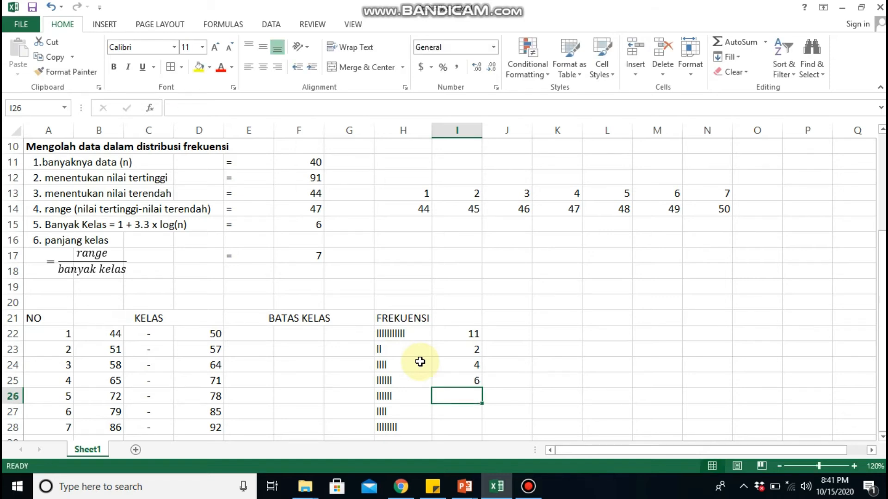
pyautogui.write('5')
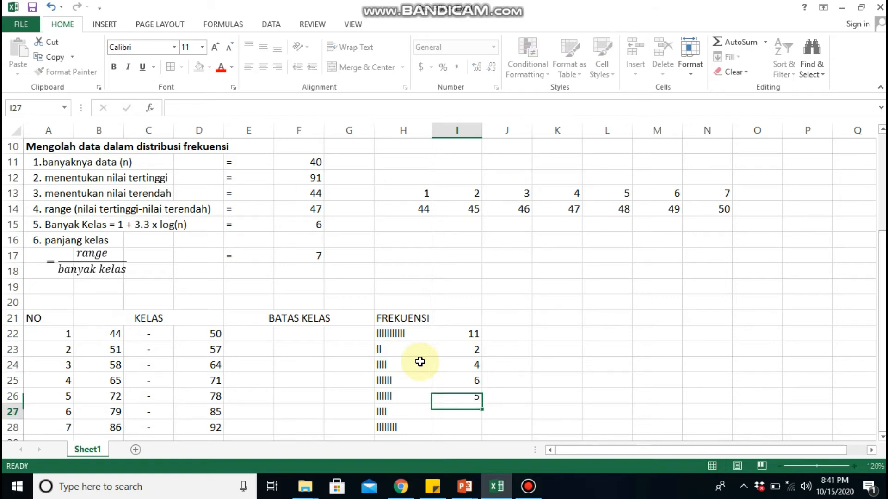
pyautogui.press('Return')
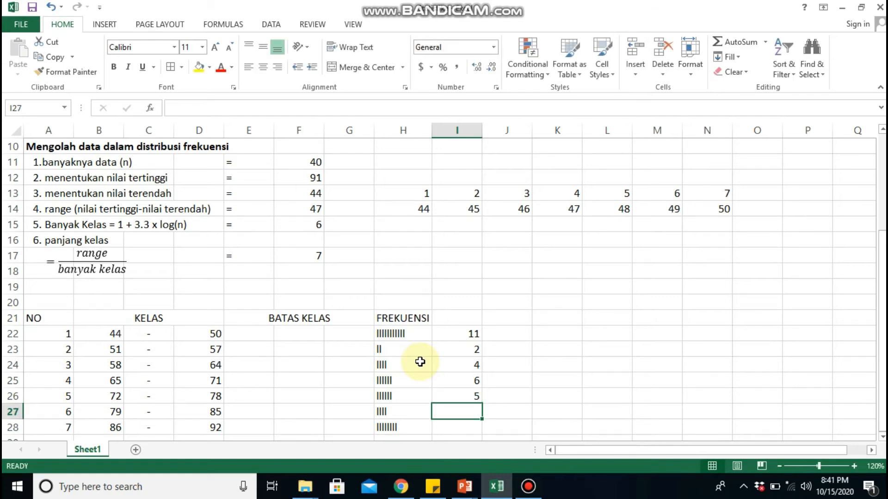
pyautogui.write('4')
pyautogui.press('Return')
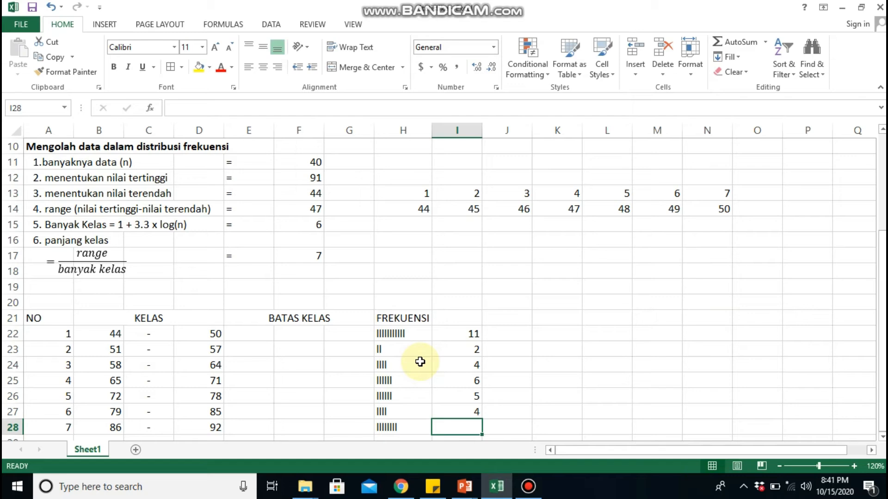
pyautogui.write('8')
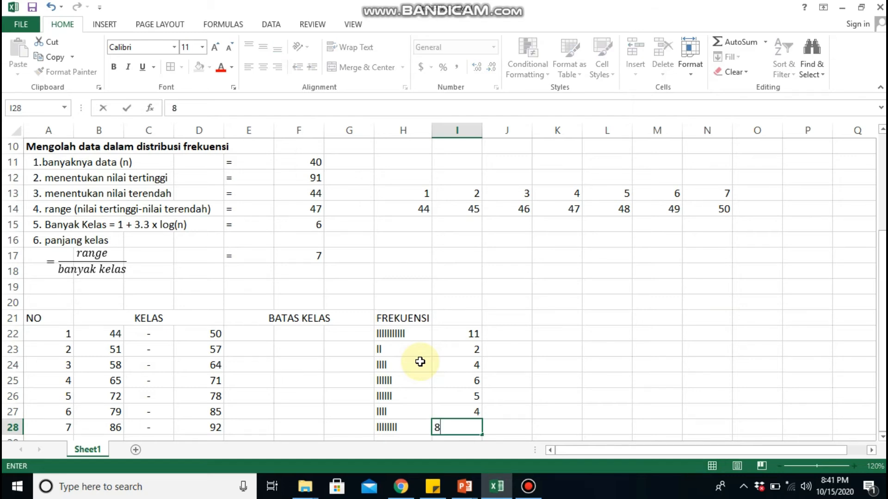
pyautogui.press('Return')
pyautogui.press('Return')
pyautogui.press('Return')
pyautogui.press('Return')
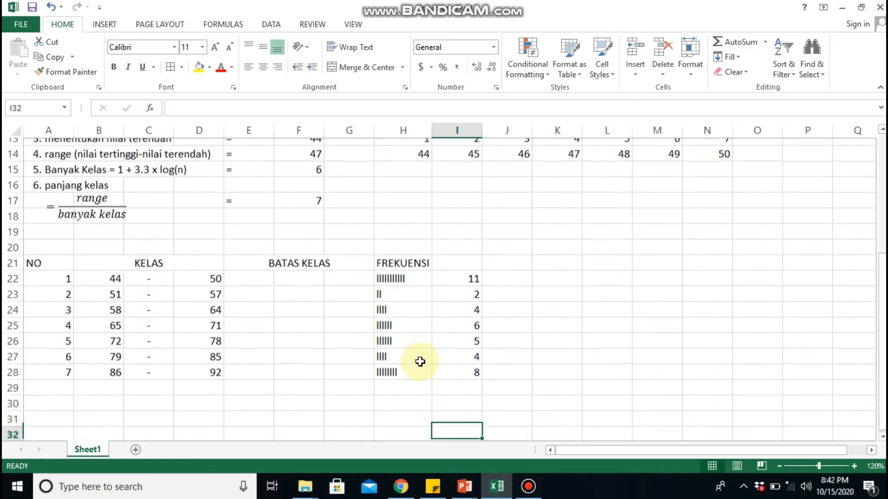
# - Total the class frequencies in I29 with =SUM(I22:I28) and check the total against the score table
pyautogui.click(460, 277)
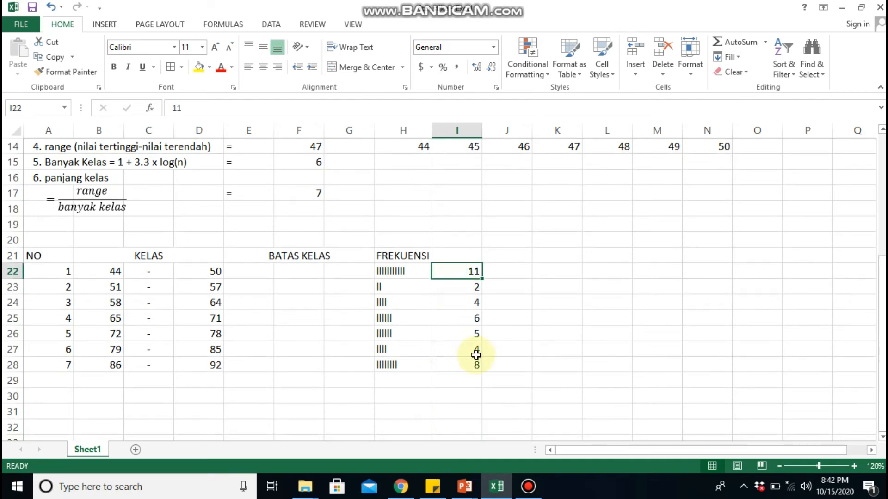
pyautogui.click(470, 383)
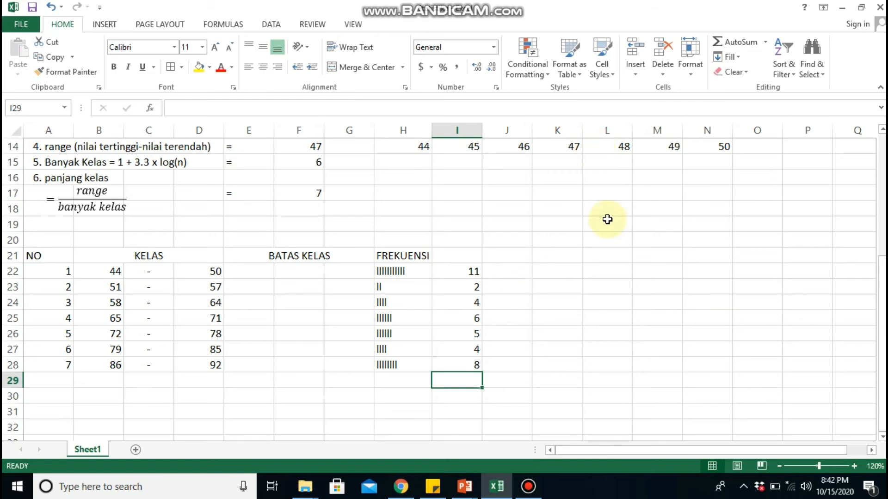
pyautogui.click(735, 48)
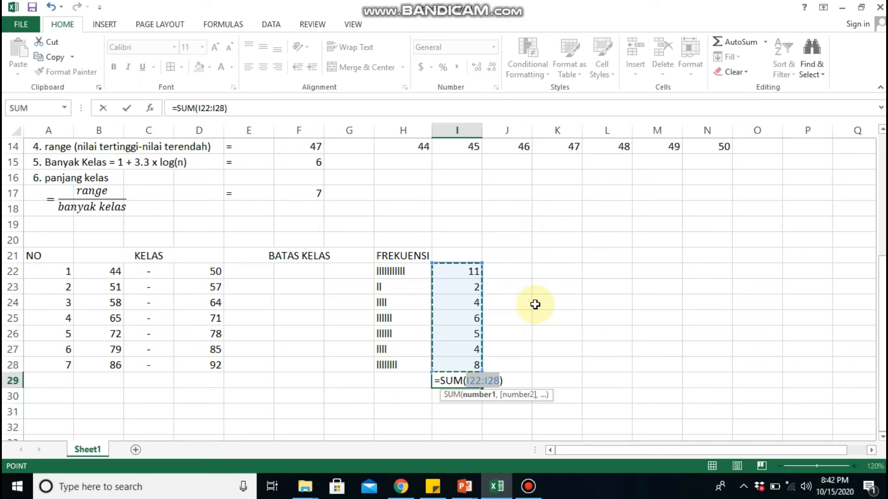
pyautogui.press('Return')
pyautogui.press('Up')
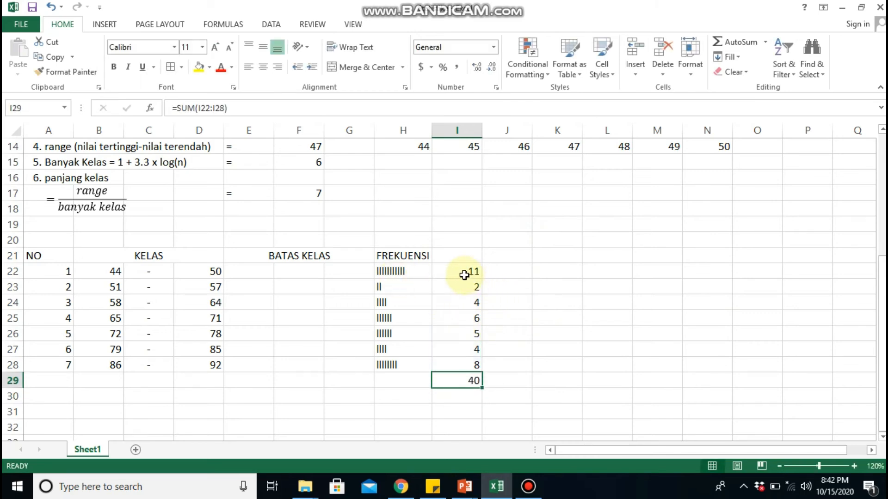
pyautogui.moveTo(882, 291); pyautogui.dragTo(873, 180)
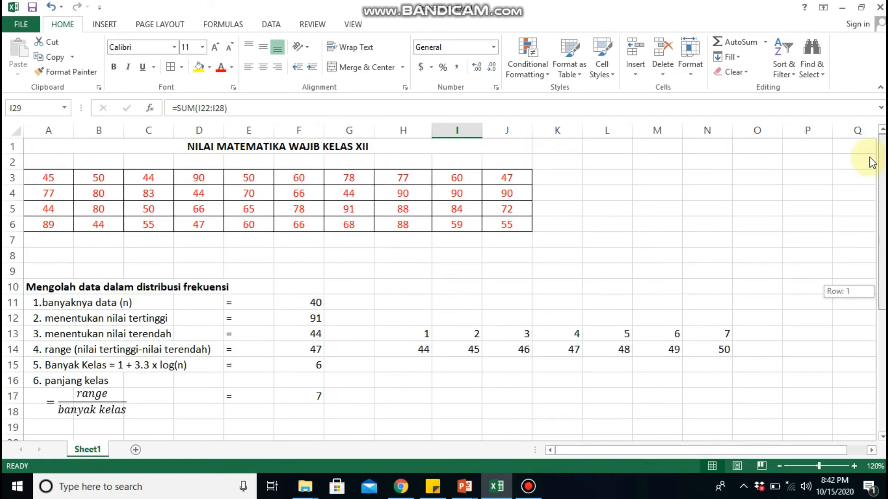
pyautogui.moveTo(872, 185); pyautogui.dragTo(866, 300)
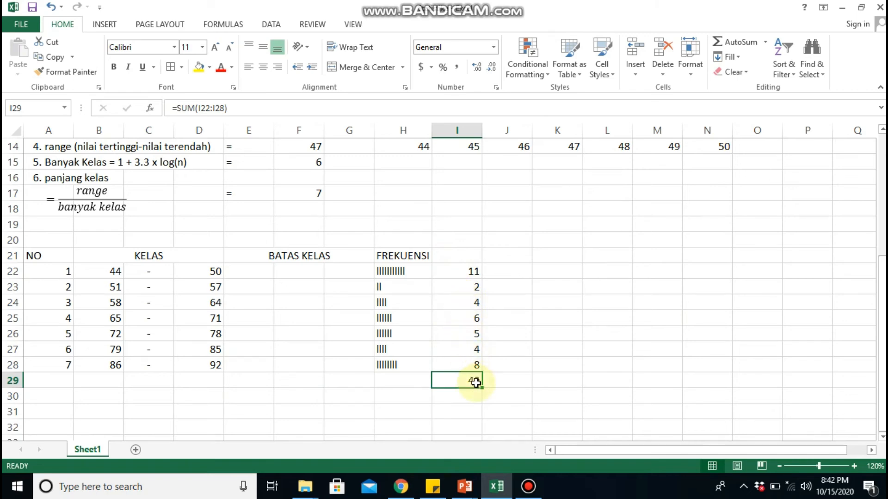
# - Delete the tally marks in H22:H28 under the FREKUENSI heading
pyautogui.moveTo(448, 269); pyautogui.dragTo(458, 378)
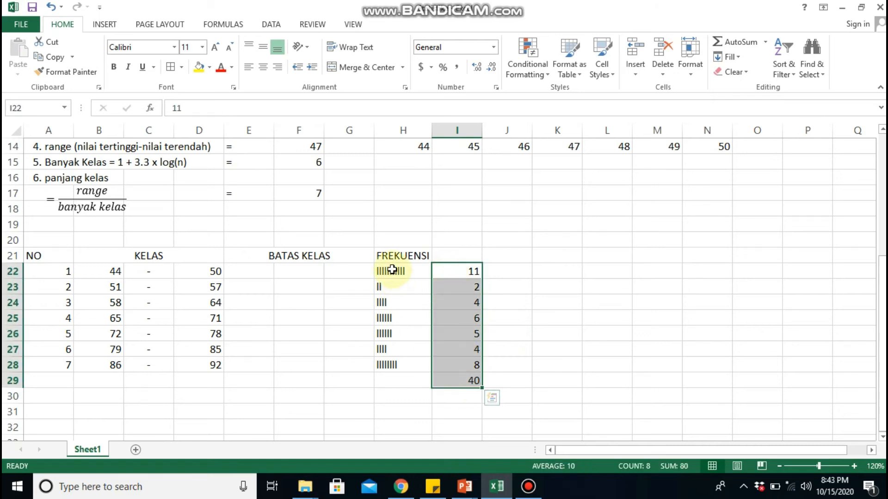
pyautogui.moveTo(394, 276); pyautogui.dragTo(422, 301)
pyautogui.click(472, 319)
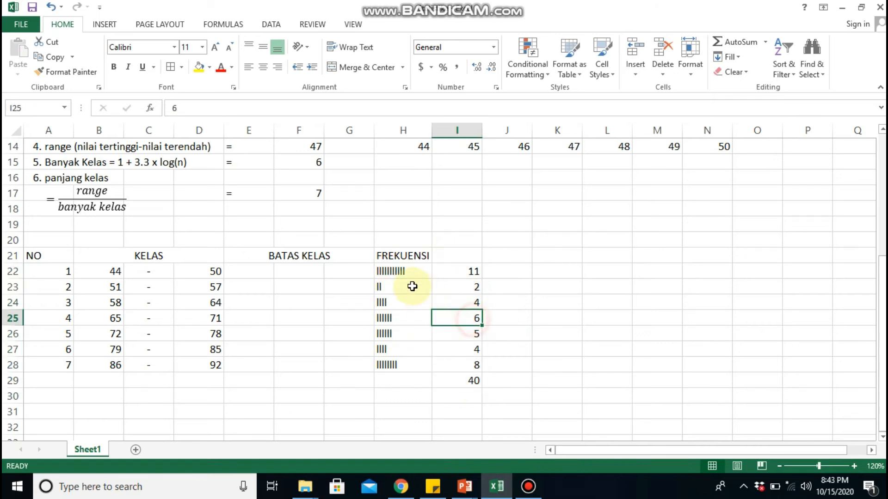
pyautogui.moveTo(395, 272); pyautogui.dragTo(408, 360)
pyautogui.press('Delete')
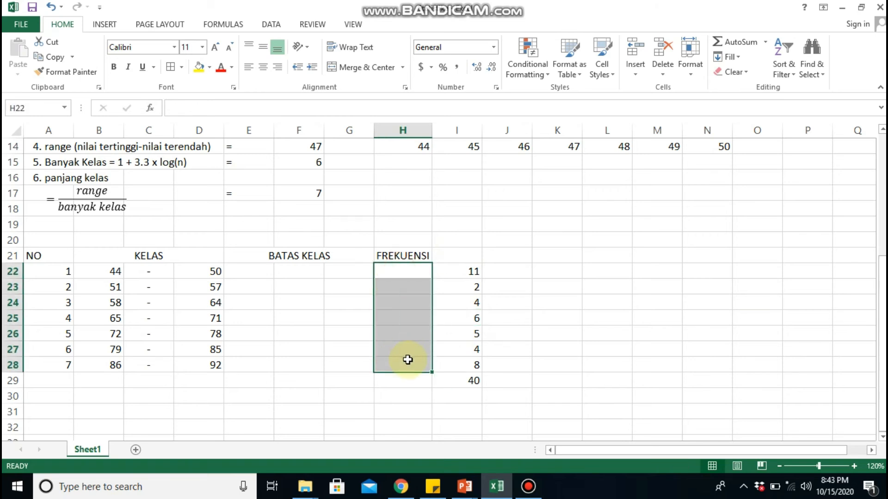
pyautogui.click(497, 350)
# - Move the numeric frequencies and their total from I22:I29 to H22:H29 under the FREKUENSI heading
pyautogui.moveTo(449, 270); pyautogui.dragTo(450, 383)
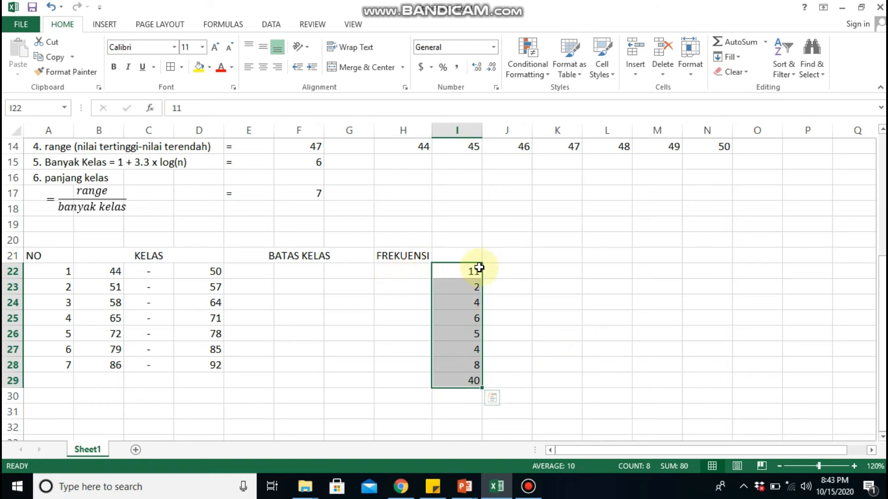
pyautogui.hotkey('ctrl', 'c')
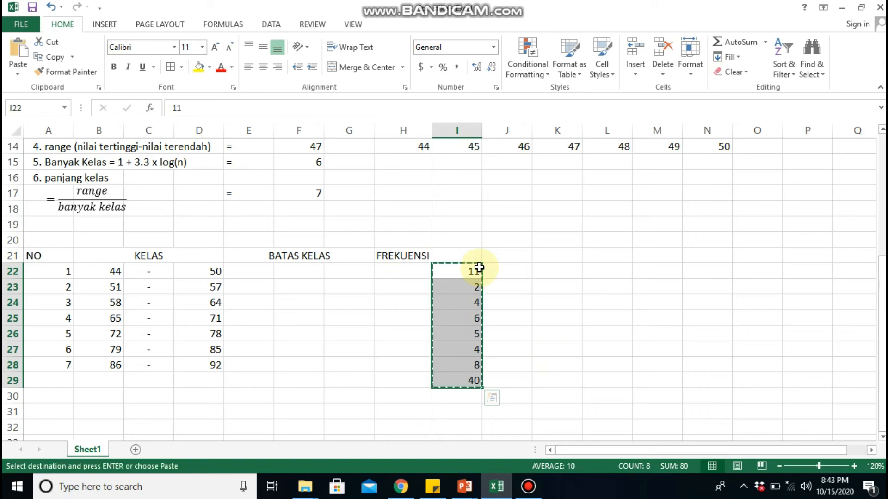
pyautogui.press('Left')
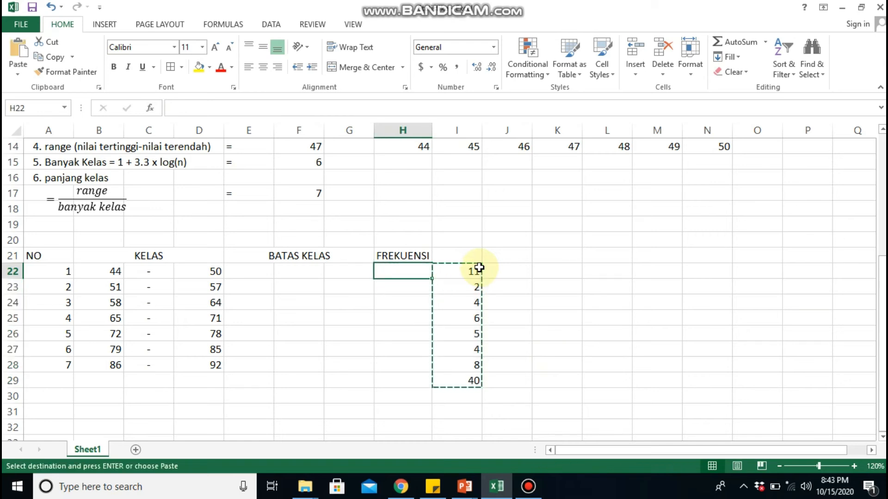
pyautogui.hotkey('ctrl', 'v')
# - Enter a formula in E22 that subtracts 0,5 from the lower class limit in B22, accepting the suggested correction
pyautogui.click(251, 273)
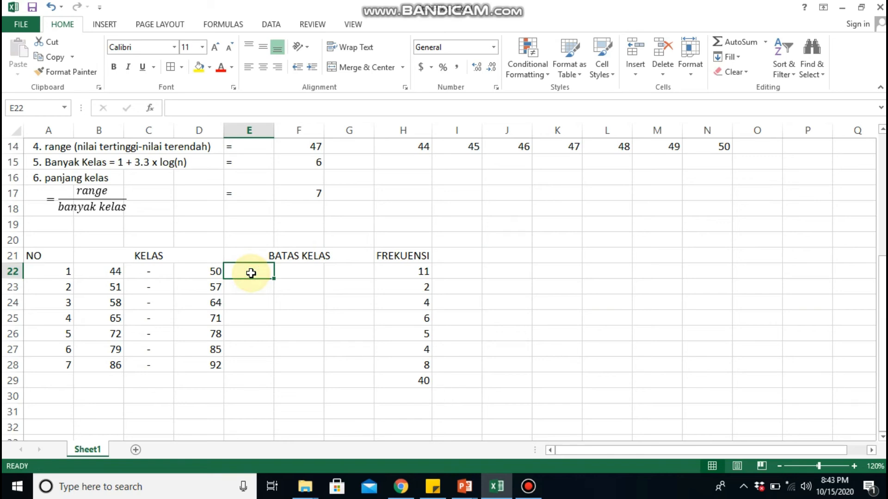
pyautogui.write('=')
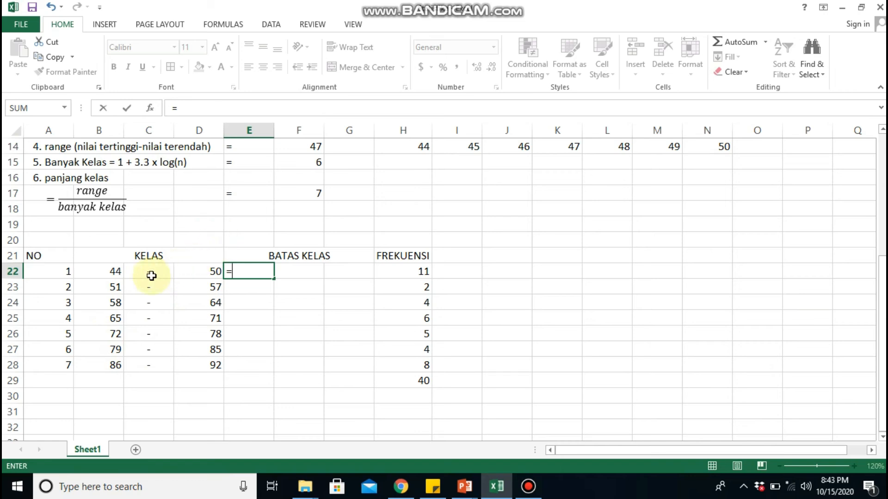
pyautogui.click(96, 271)
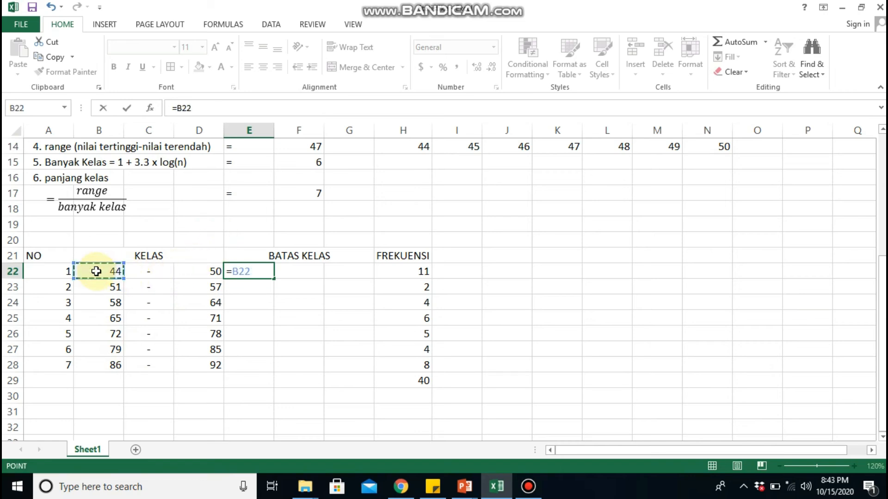
pyautogui.write('-0,5')
pyautogui.press('Return')
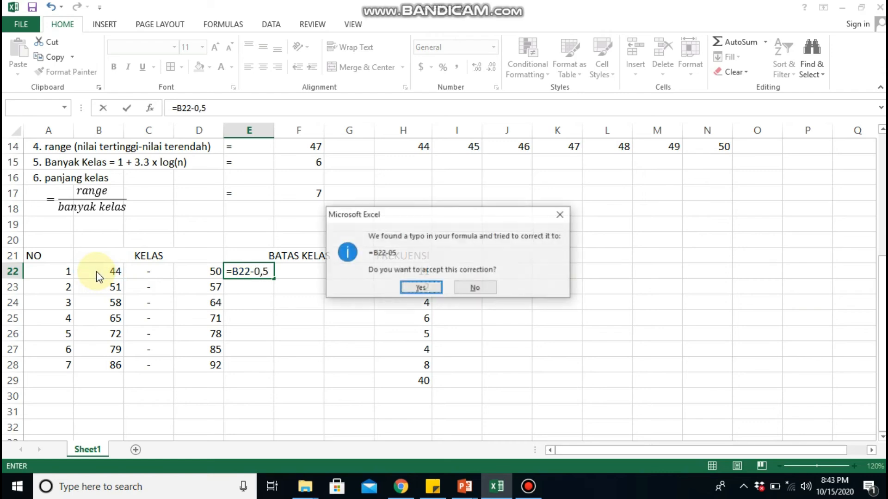
pyautogui.press('Return')
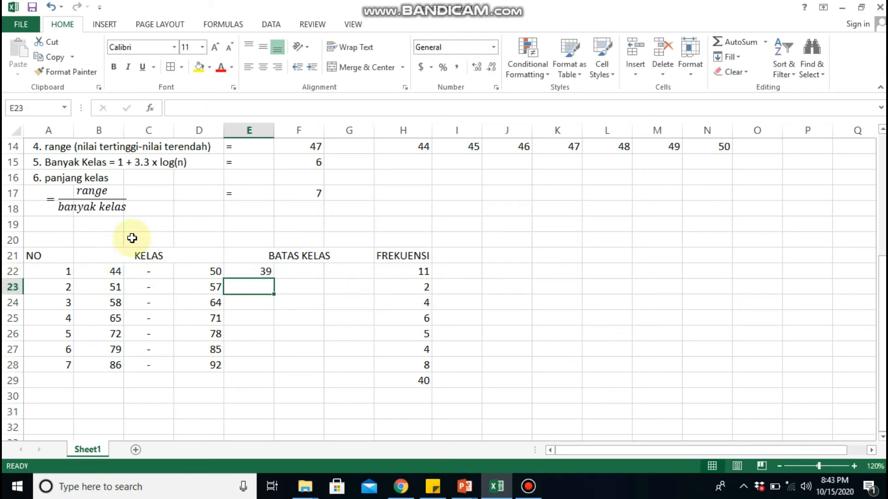
# - Correct the lower boundary formula in E22 to =B22-0.5 and fill it down to E28
pyautogui.click(243, 271)
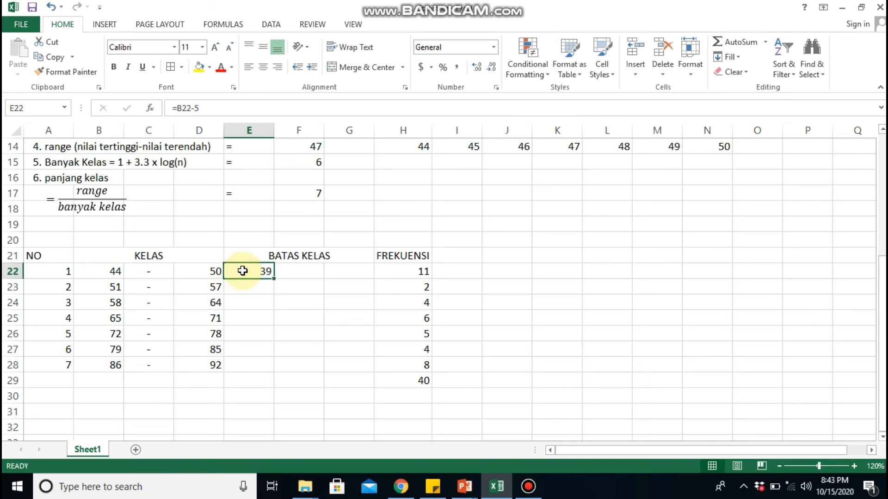
pyautogui.click(209, 108)
pyautogui.press('BackSpace')
pyautogui.write('0')
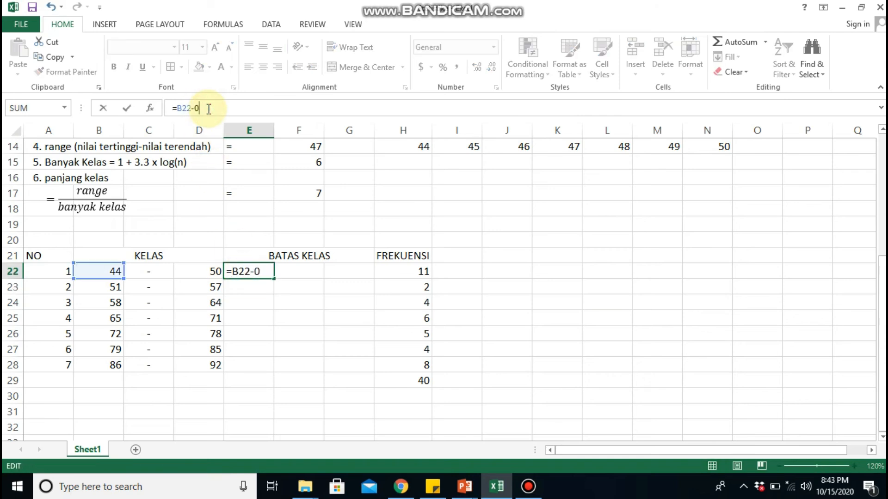
pyautogui.write('.5')
pyautogui.press('Return')
pyautogui.press('Up')
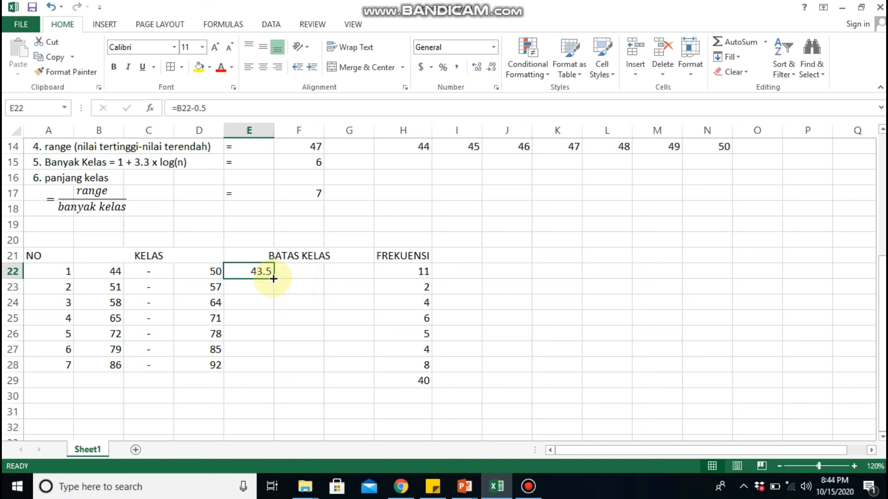
pyautogui.moveTo(273, 279); pyautogui.dragTo(268, 372)
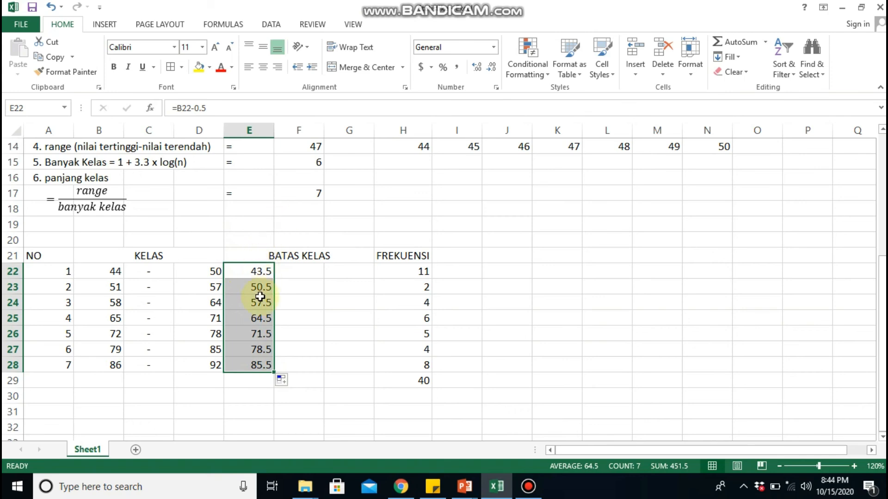
# - Copy the dash separators from C22:C28 into F22:F28 under the BATAS KELAS heading
pyautogui.click(309, 268)
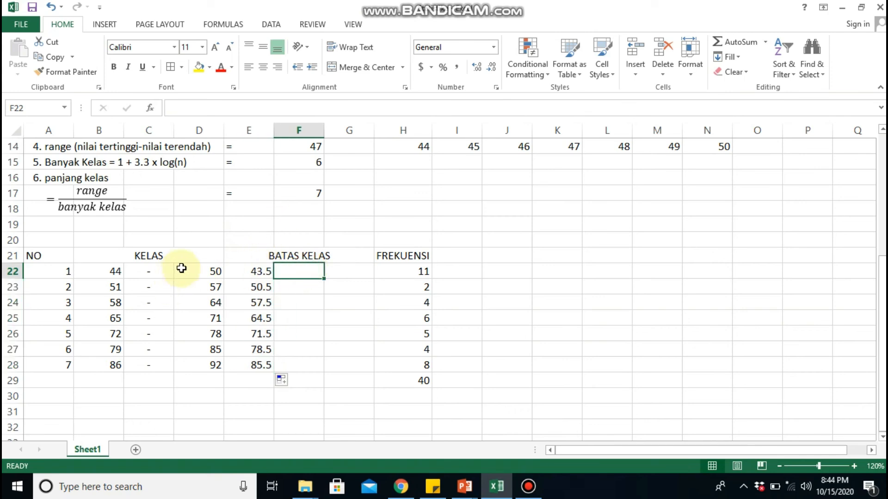
pyautogui.moveTo(140, 273); pyautogui.dragTo(143, 358)
pyautogui.hotkey('ctrl', 'c')
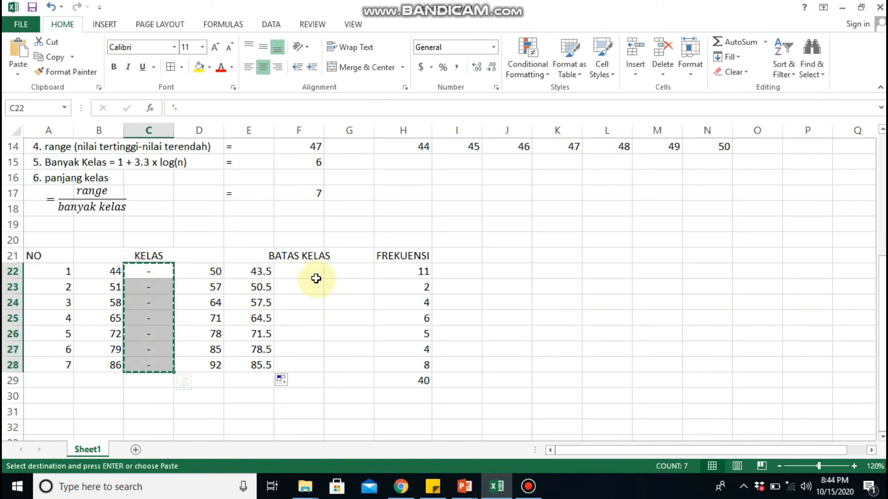
pyautogui.click(298, 271)
pyautogui.press('Return')
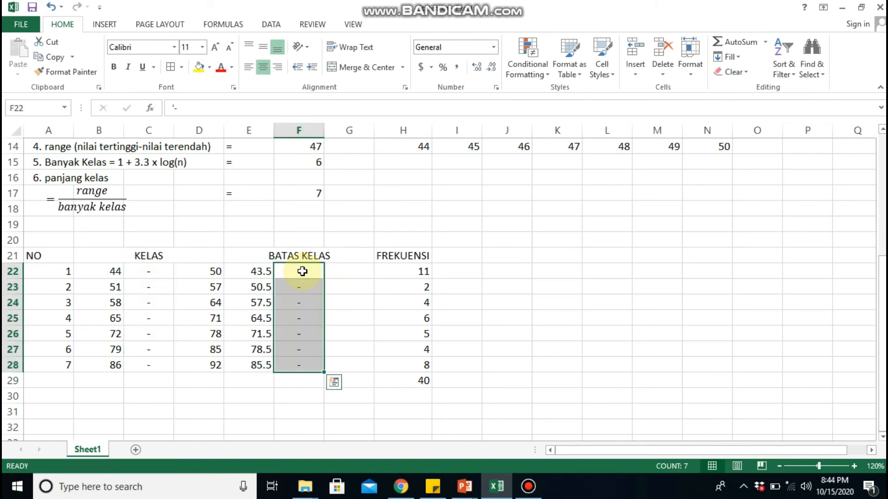
# - Calculate the upper class boundary in G22 with =D22+0.5 and fill the formula down to G28
pyautogui.click(337, 272)
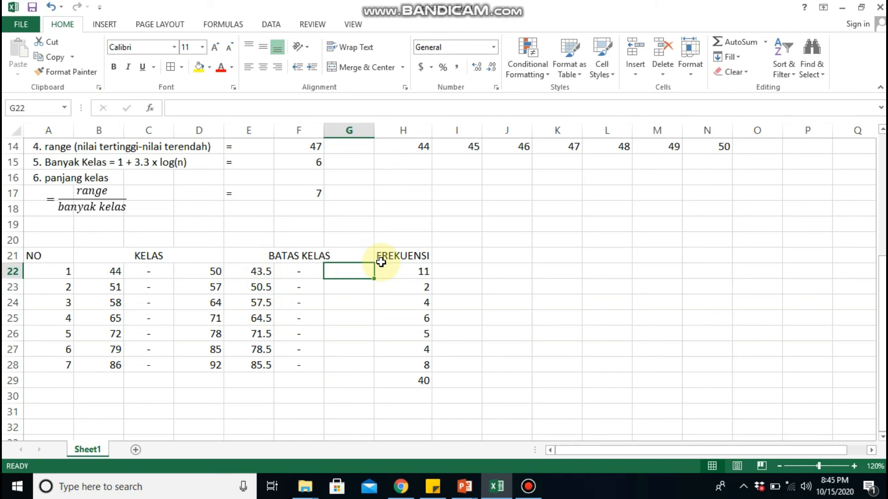
pyautogui.write('=')
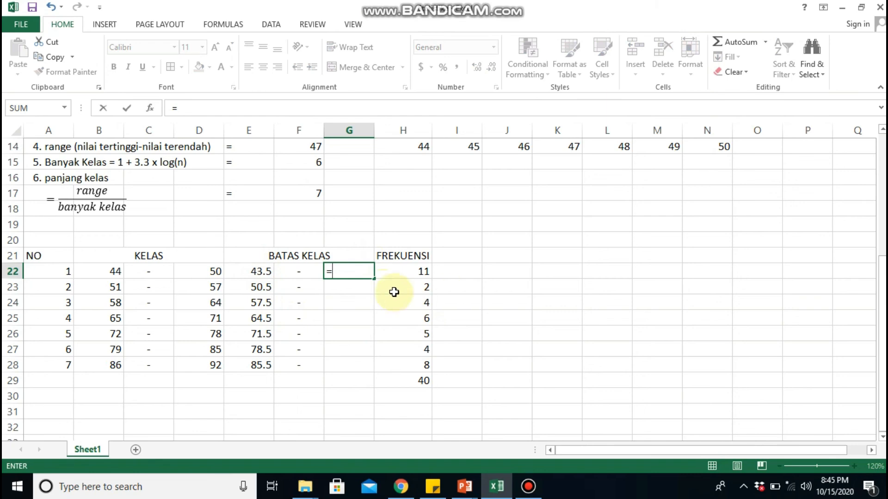
pyautogui.click(190, 272)
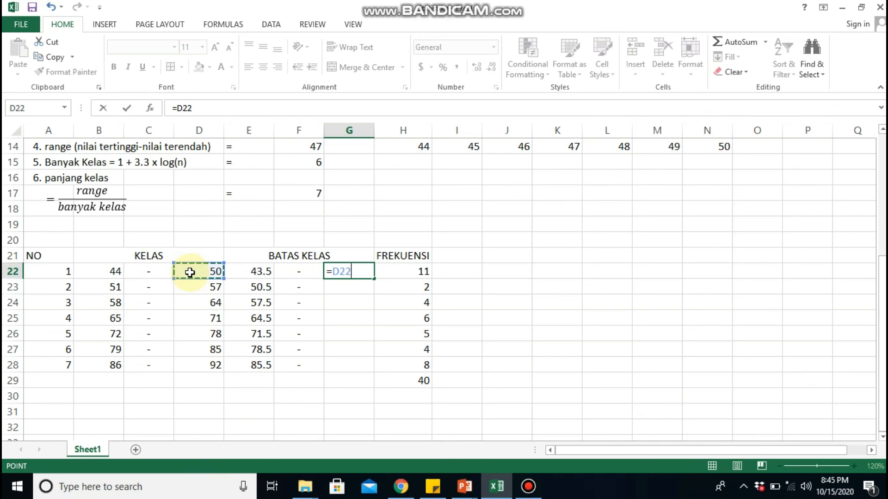
pyautogui.write('+0.')
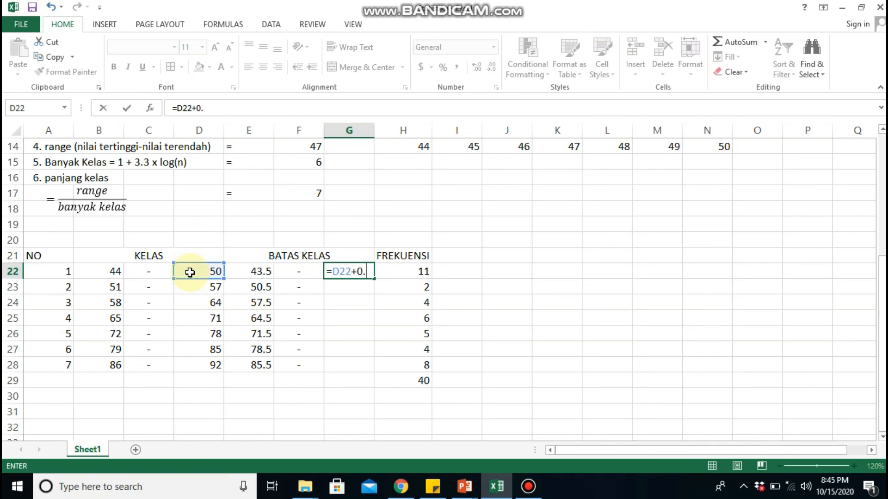
pyautogui.write('5')
pyautogui.press('Return')
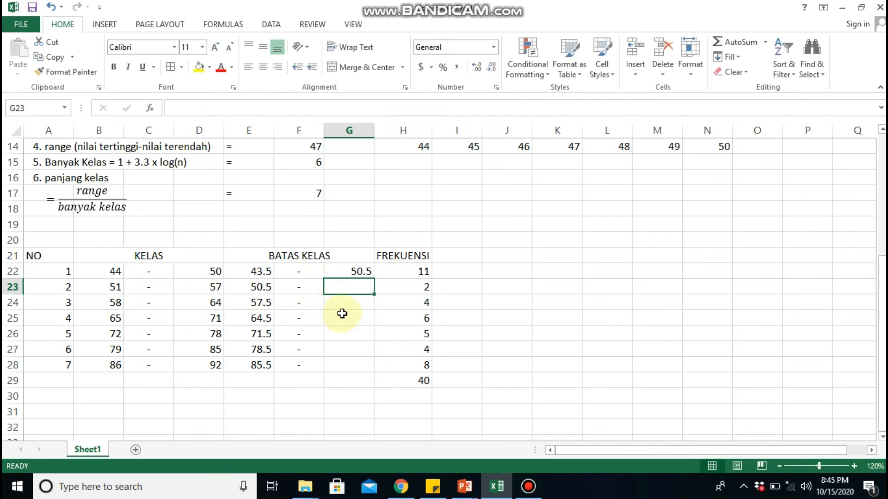
pyautogui.click(357, 271)
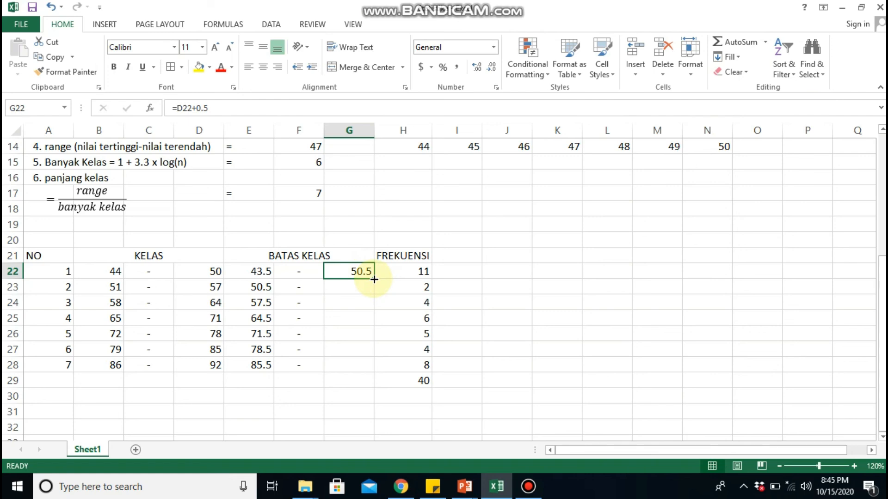
pyautogui.moveTo(373, 279); pyautogui.dragTo(373, 373)
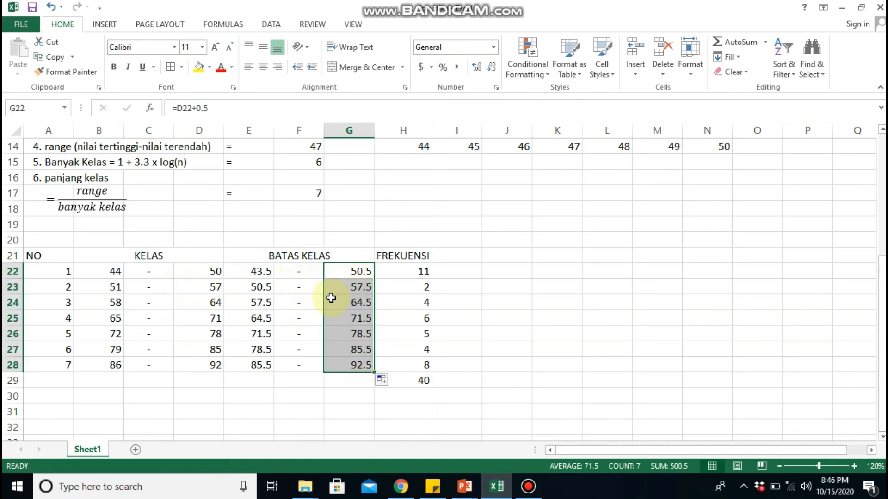
pyautogui.click(485, 329)
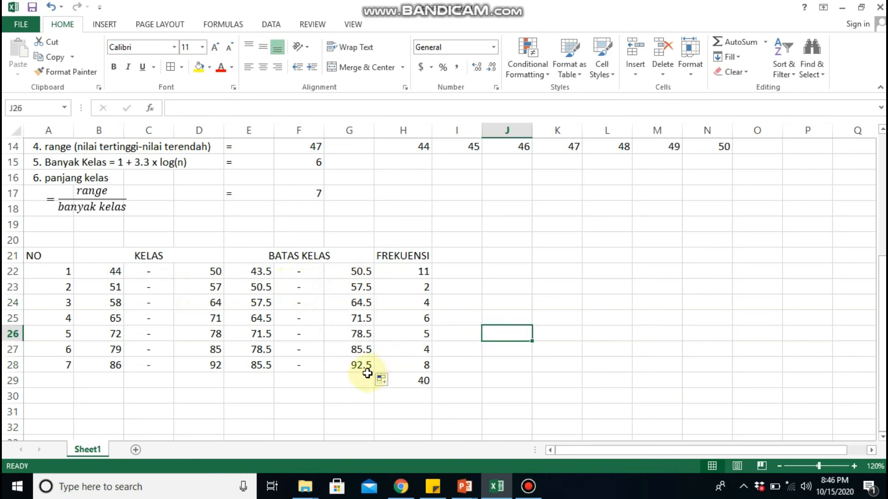
pyautogui.click(321, 394)
# - Format the header row A21:H21 with centred, bold text and a light grey fill
pyautogui.moveTo(48, 260); pyautogui.dragTo(405, 257)
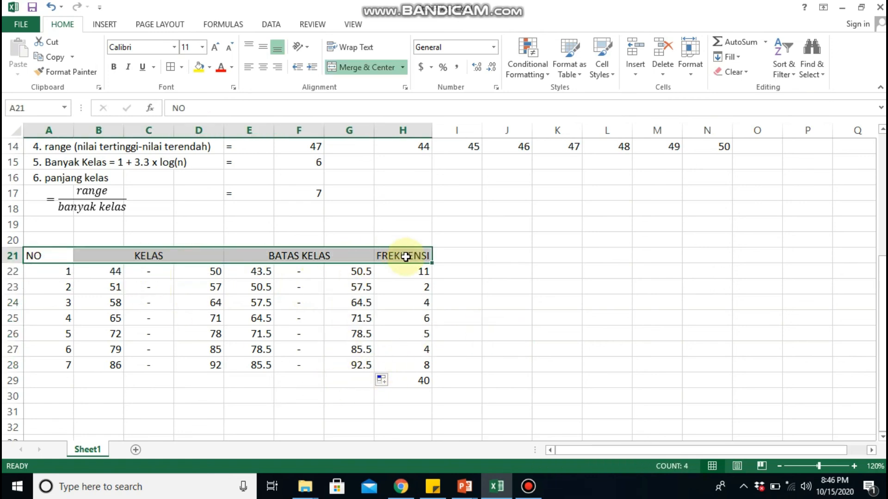
pyautogui.click(262, 69)
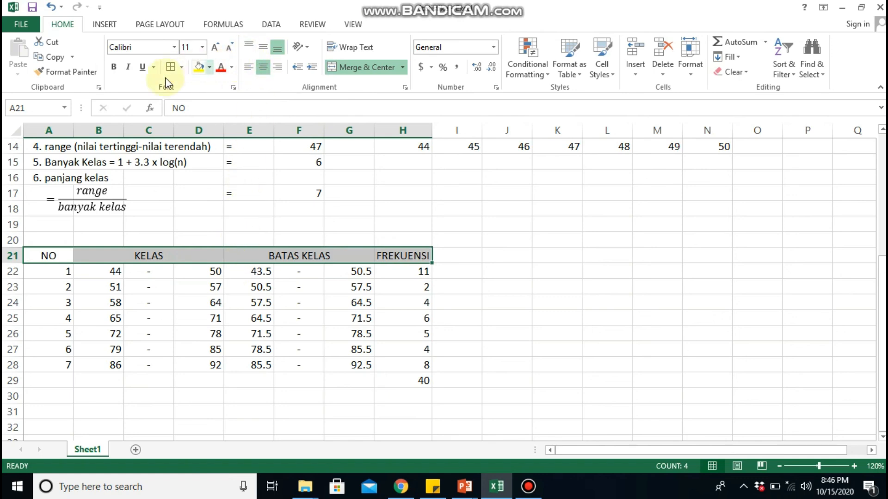
pyautogui.click(117, 70)
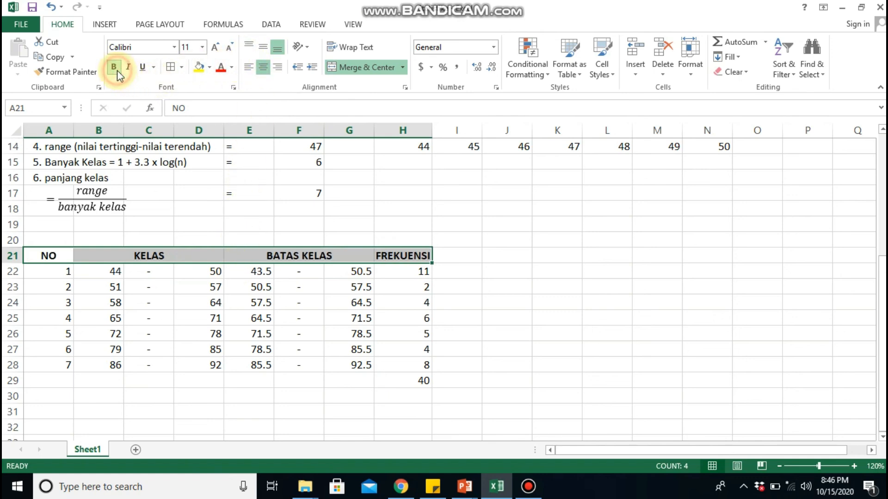
pyautogui.click(180, 69)
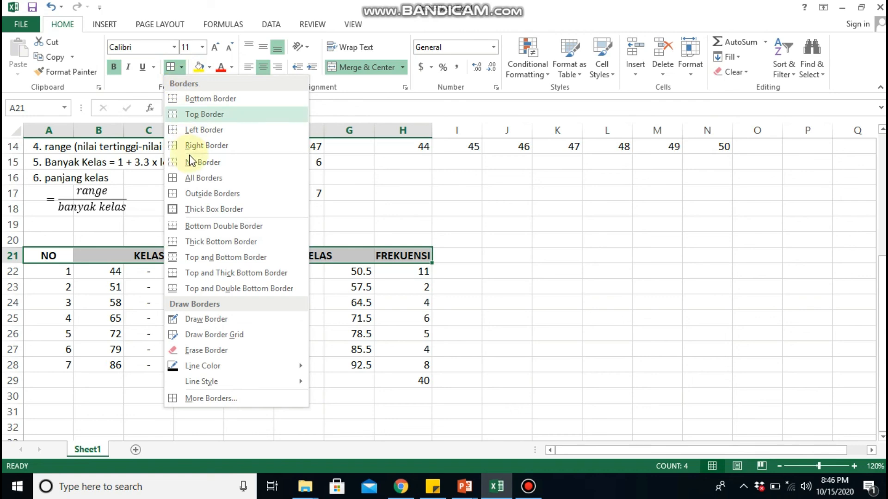
pyautogui.click(210, 70)
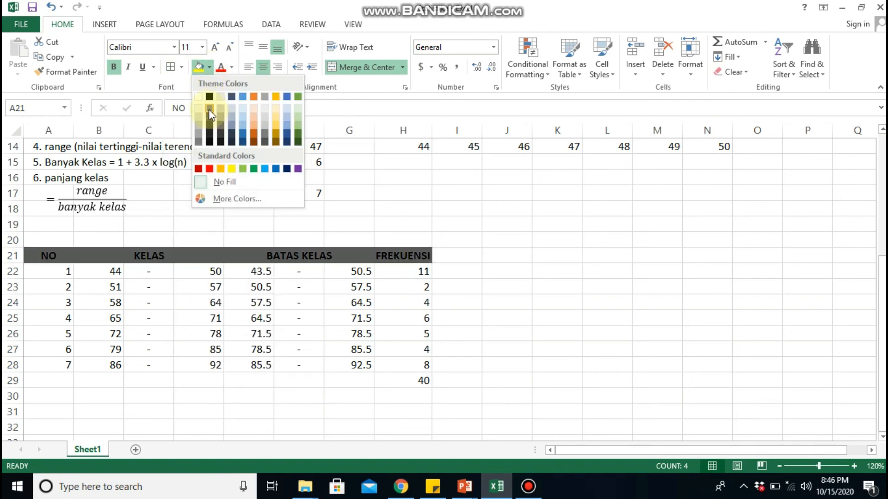
pyautogui.click(198, 121)
pyautogui.click(159, 330)
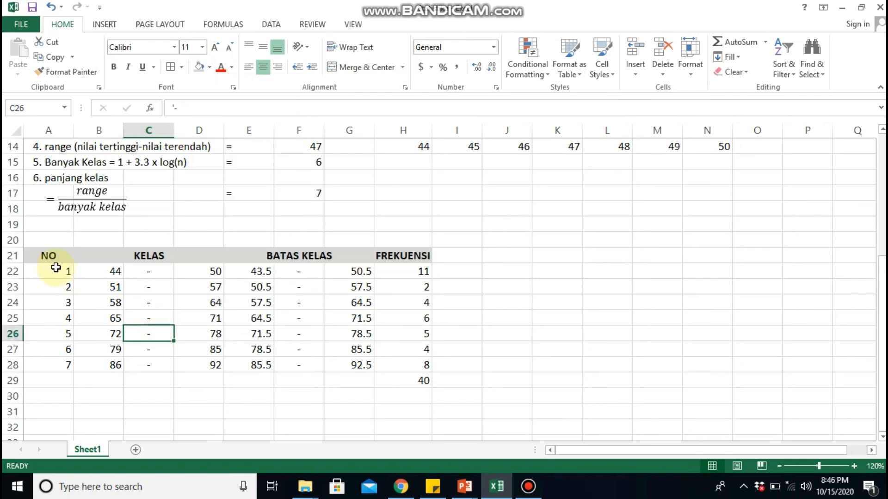
# - Centre the contents of the whole frequency table A21:H29 both vertically and horizontally
pyautogui.click(49, 256)
pyautogui.moveTo(50, 337); pyautogui.dragTo(424, 379)
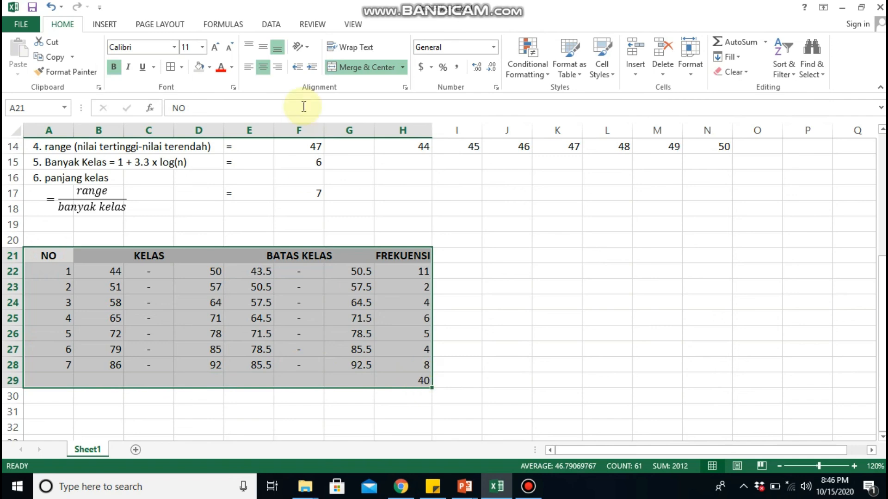
pyautogui.click(264, 48)
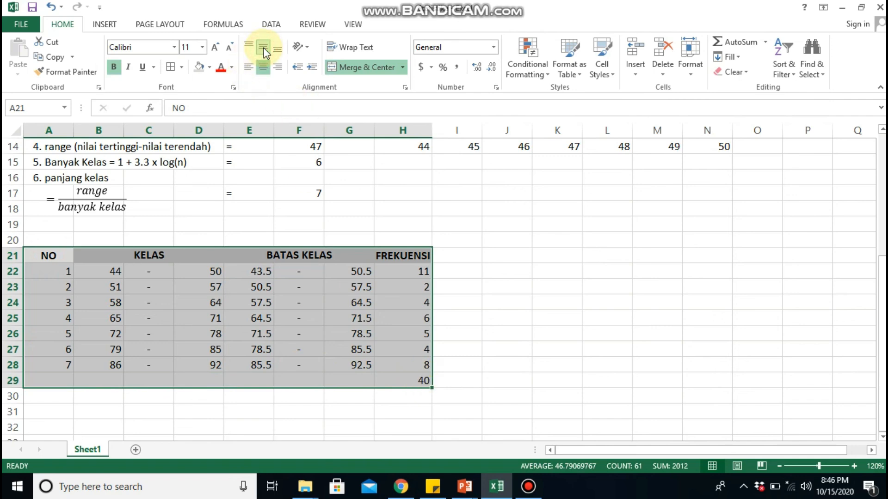
pyautogui.click(264, 49)
pyautogui.click(265, 49)
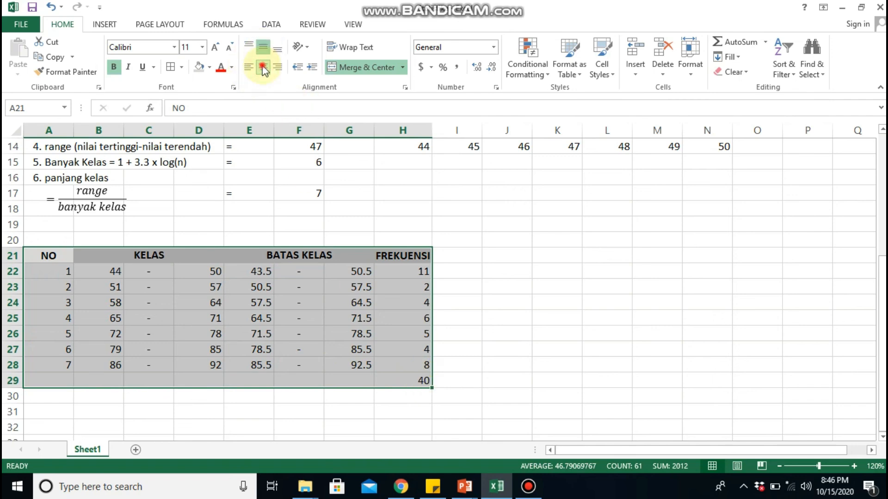
pyautogui.click(263, 69)
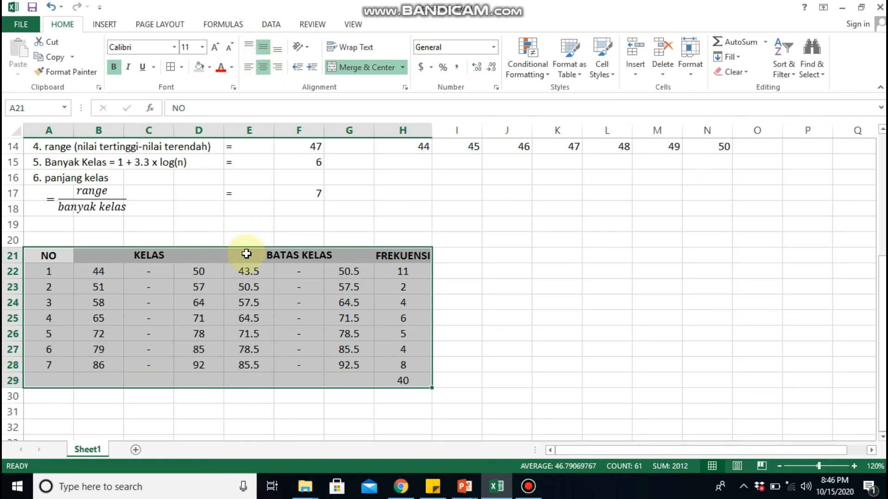
# - Apply all borders to the frequency table A21:H29
pyautogui.click(182, 68)
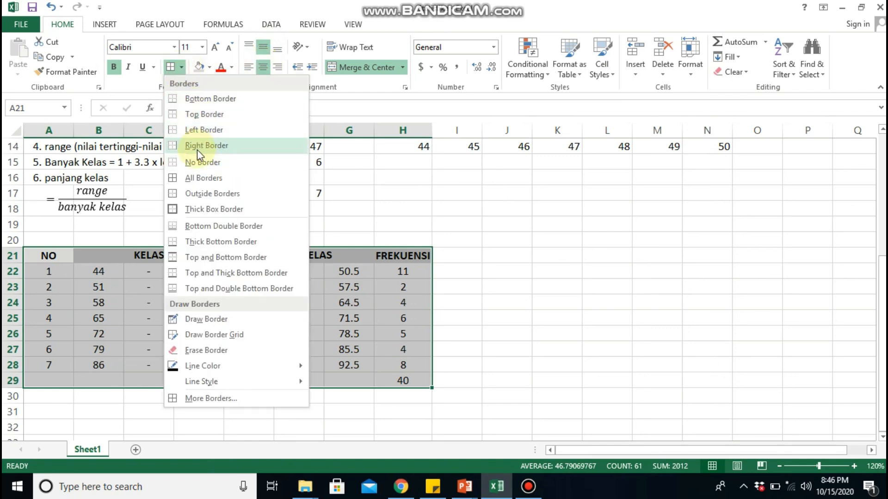
pyautogui.click(218, 183)
pyautogui.click(473, 300)
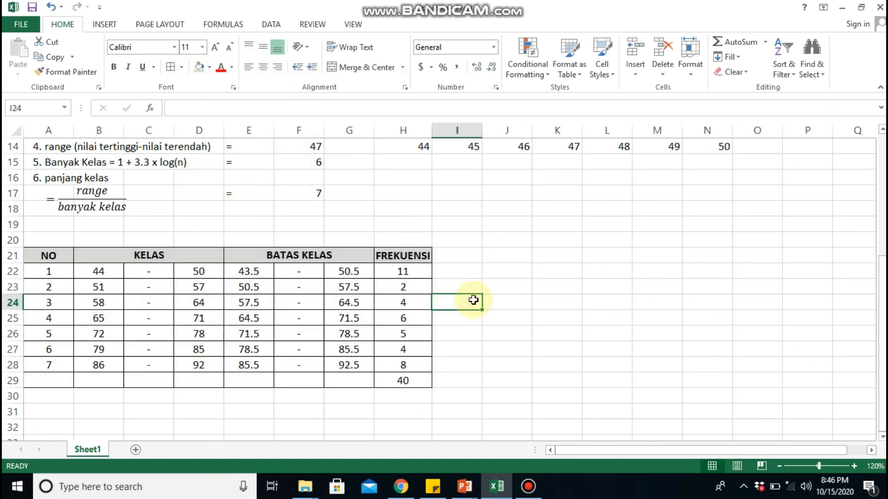
pyautogui.click(602, 327)
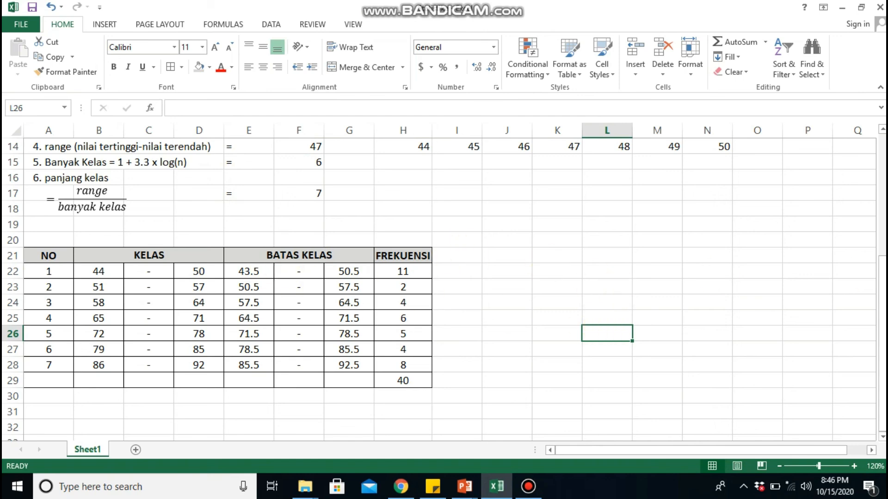
pyautogui.moveTo(882, 277); pyautogui.dragTo(883, 104)
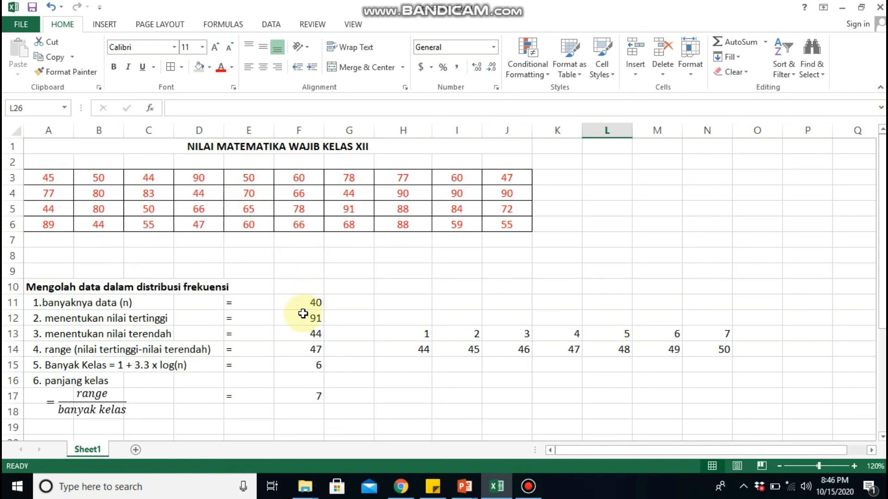
pyautogui.moveTo(881, 184); pyautogui.dragTo(881, 319)
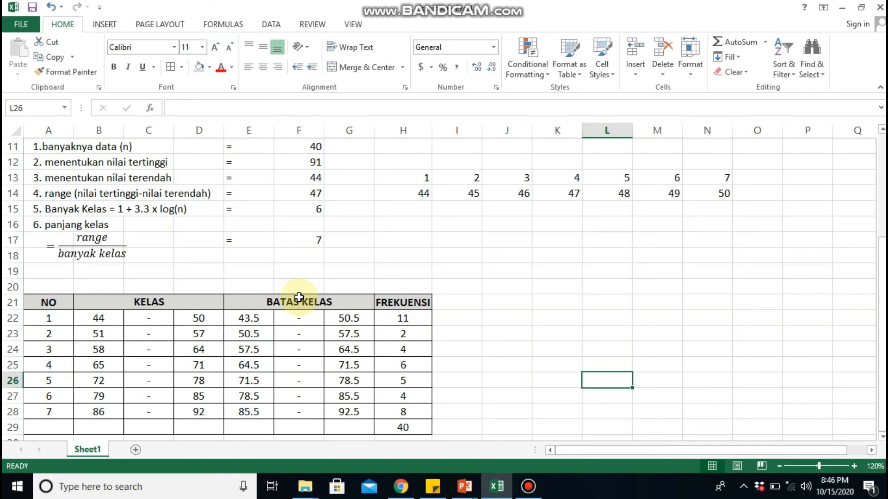
pyautogui.moveTo(562, 450); pyautogui.dragTo(562, 451)
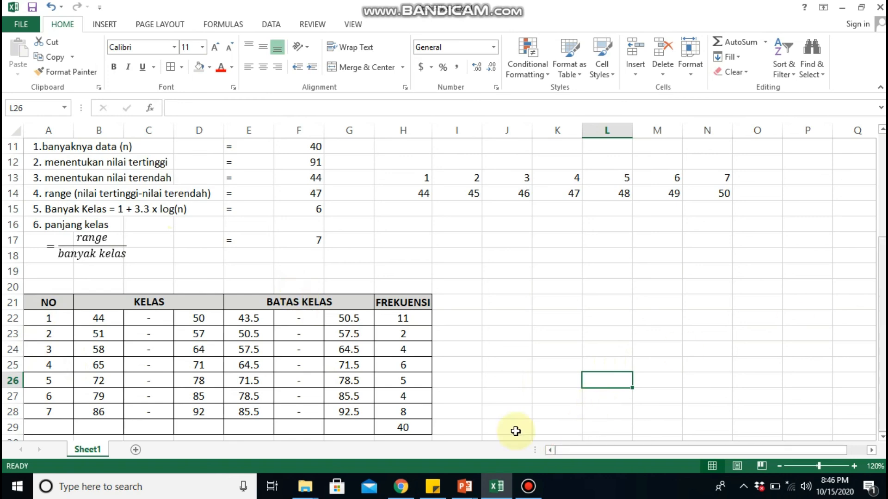
# - Switch to the BAB 3_Statistika presentation in PowerPoint and start the slide show from slide 3
pyautogui.click(469, 495)
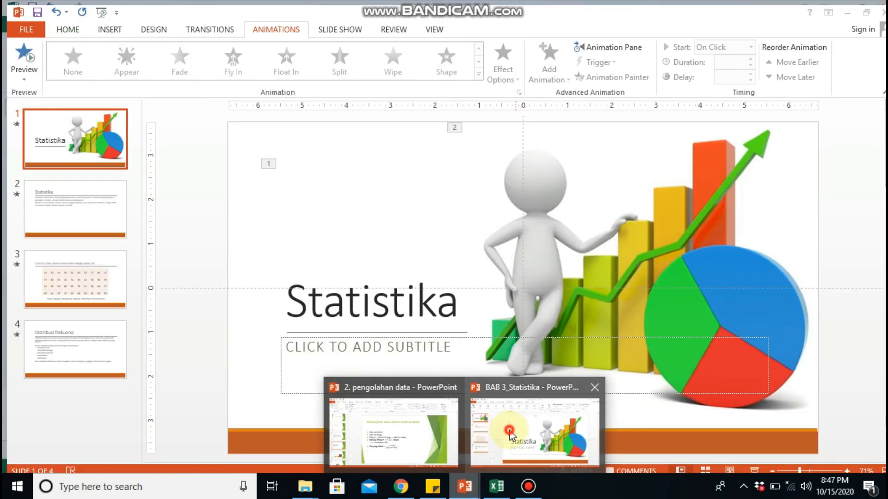
pyautogui.click(509, 430)
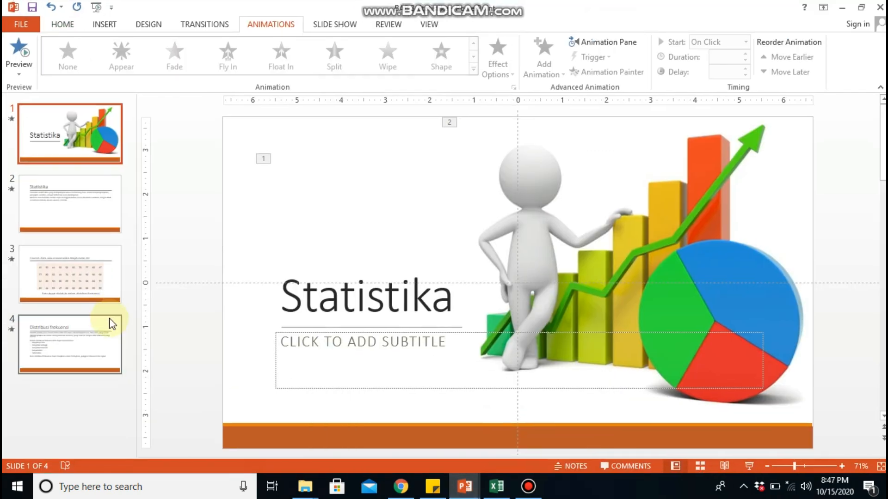
pyautogui.click(60, 269)
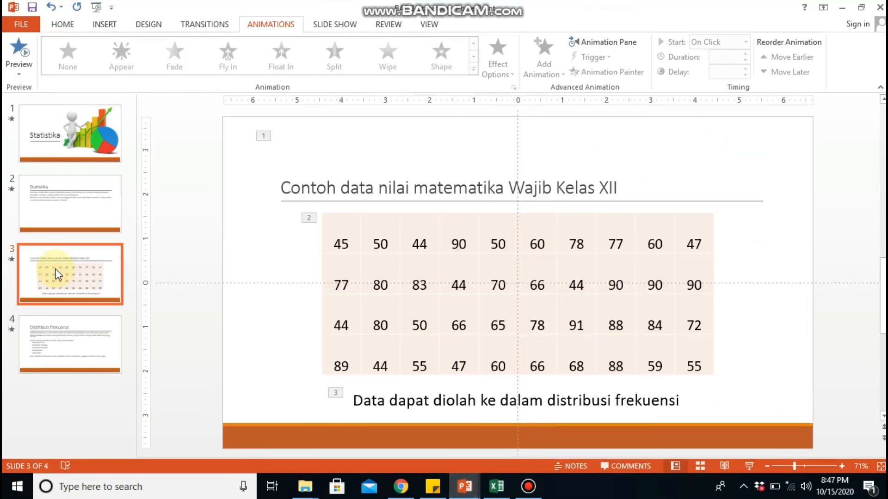
pyautogui.click(747, 464)
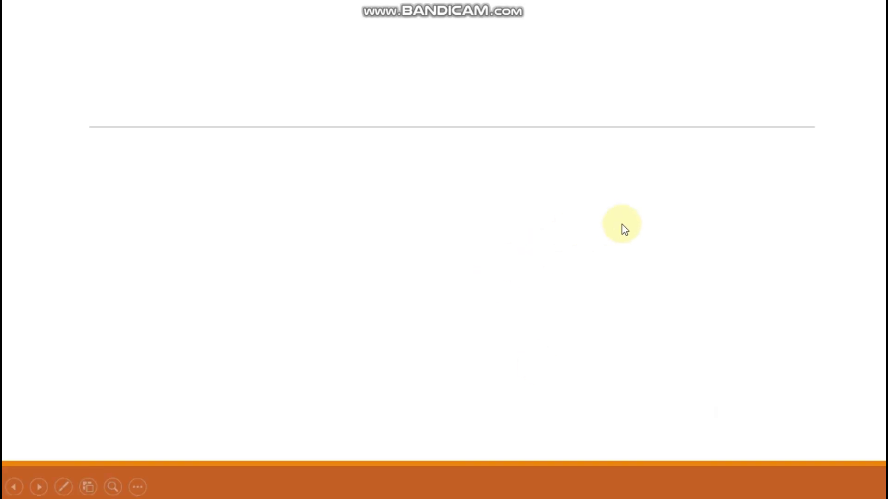